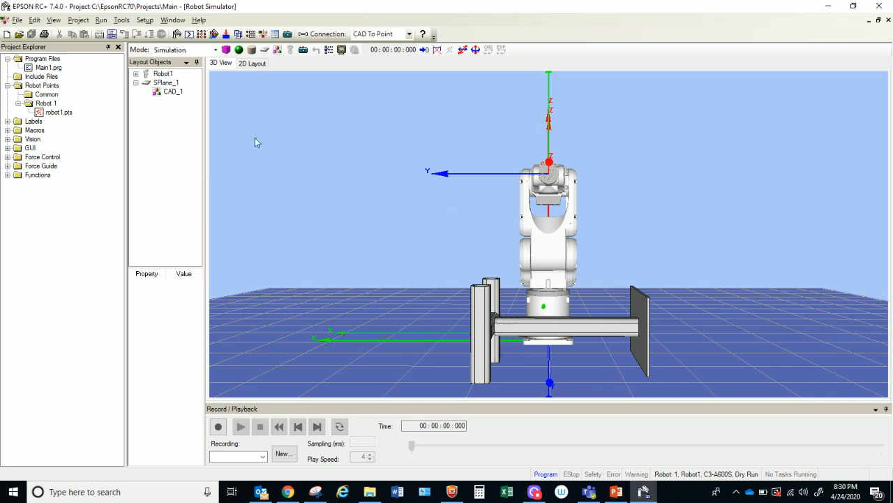
Step: Delete the existing CAD_1 stand from the layout using the 2D layout view, and return to the 3D view
left_click(164, 92)
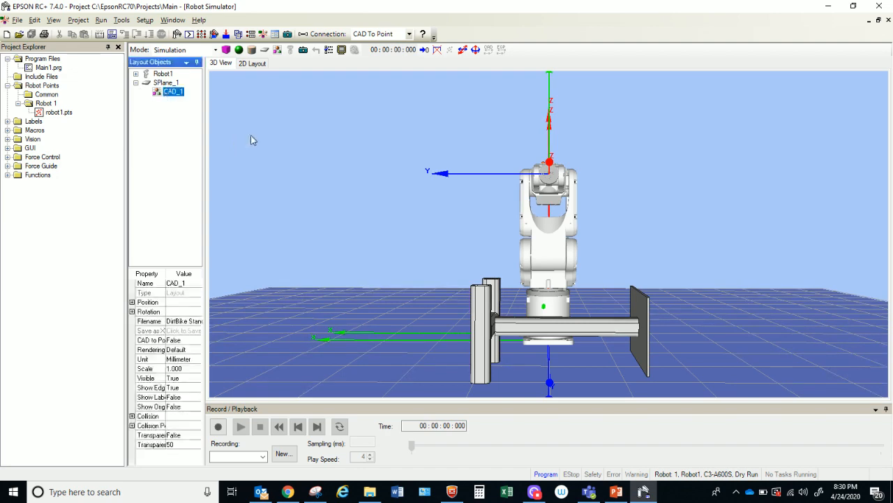
left_click(487, 333)
left_click_drag(487, 334, 403, 237)
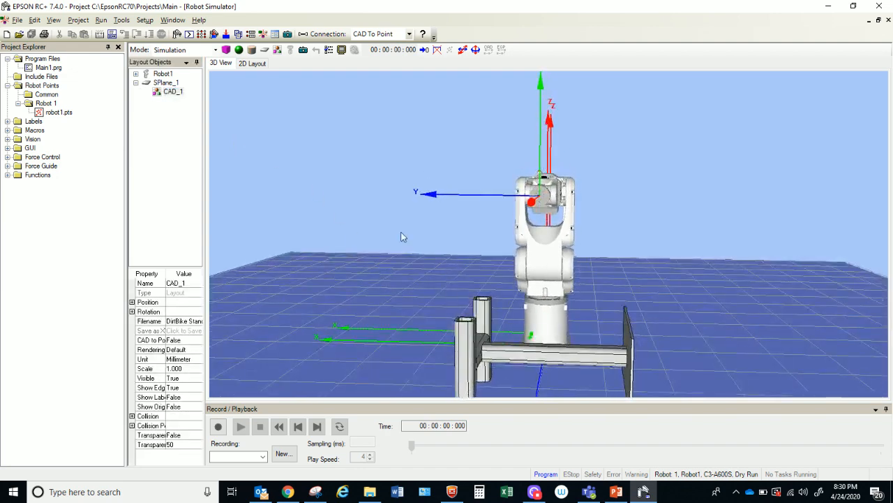
left_click(256, 65)
right_click(369, 180)
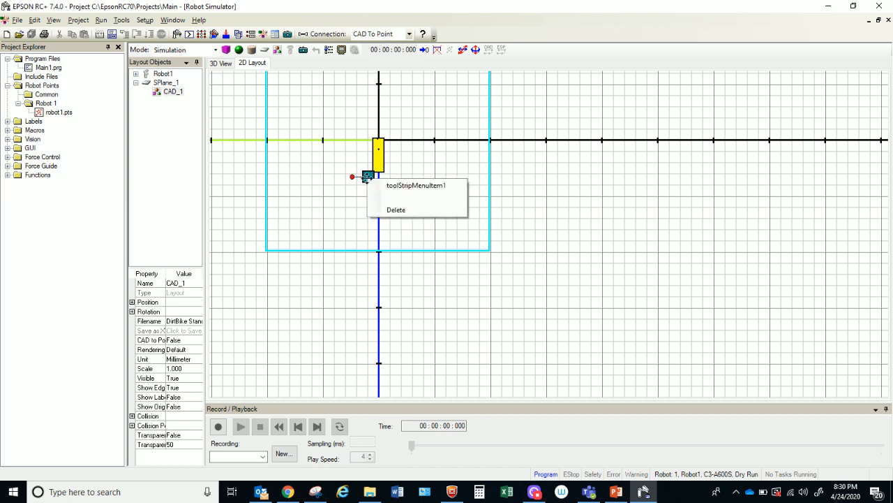
left_click(393, 207)
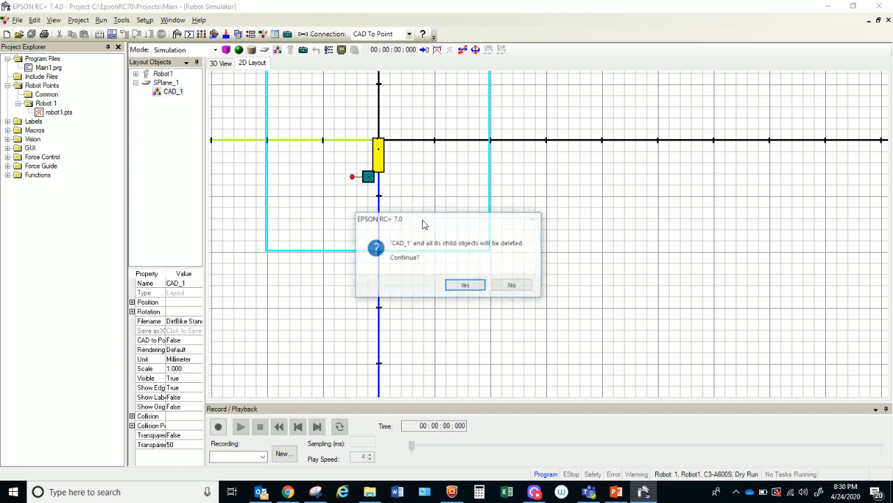
left_click(462, 284)
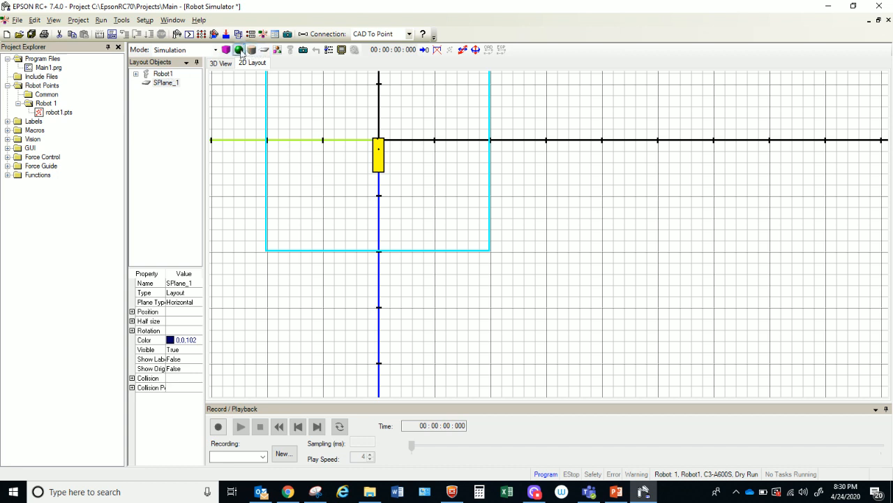
left_click(221, 63)
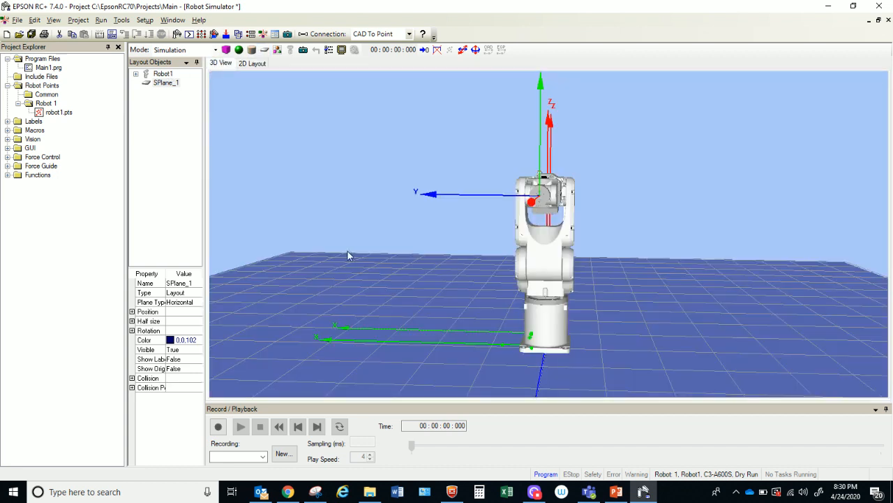
Step: Examine the model choices for a Six Axis robot of series C3 in Robot1's change-robot settings, leaving the robot as it is
left_click(164, 74)
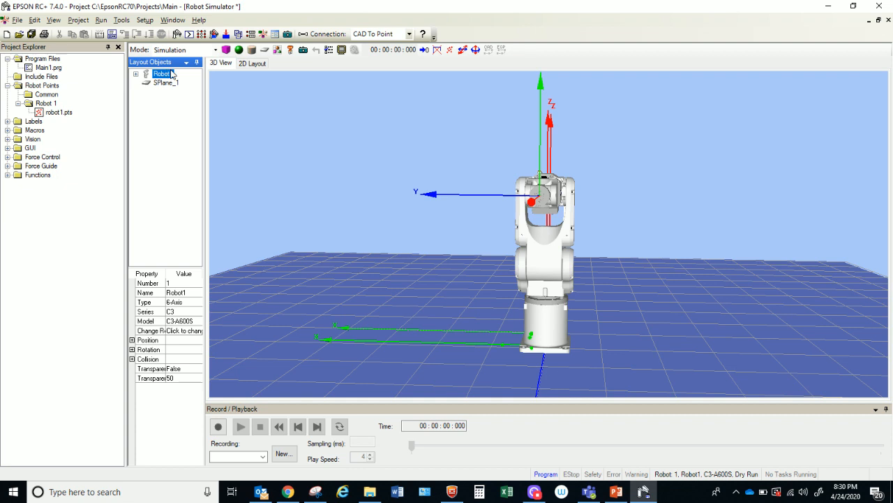
left_click(180, 331)
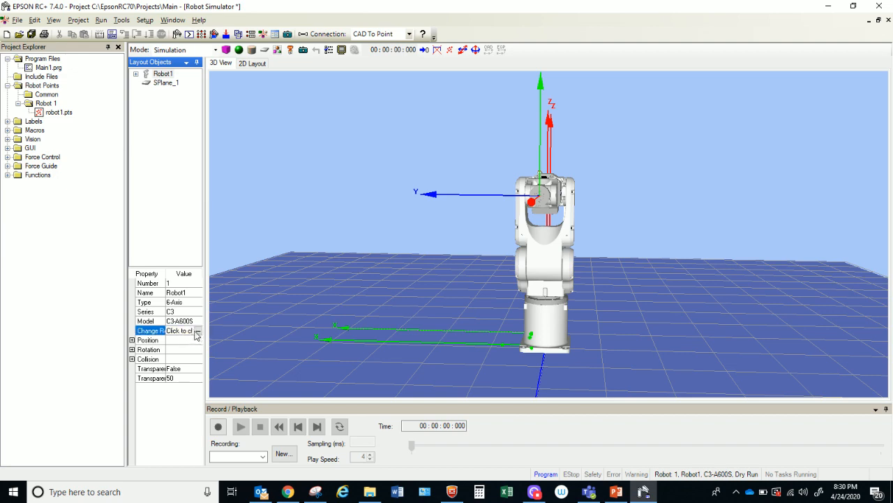
left_click(197, 331)
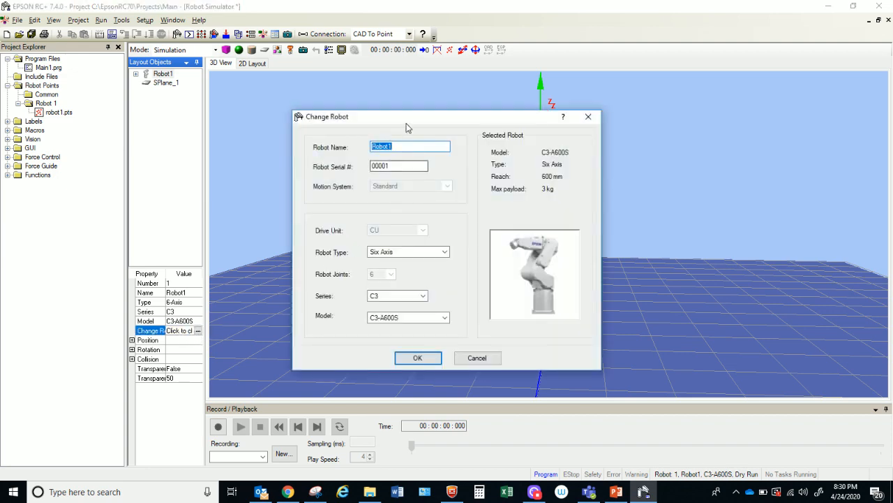
left_click(442, 253)
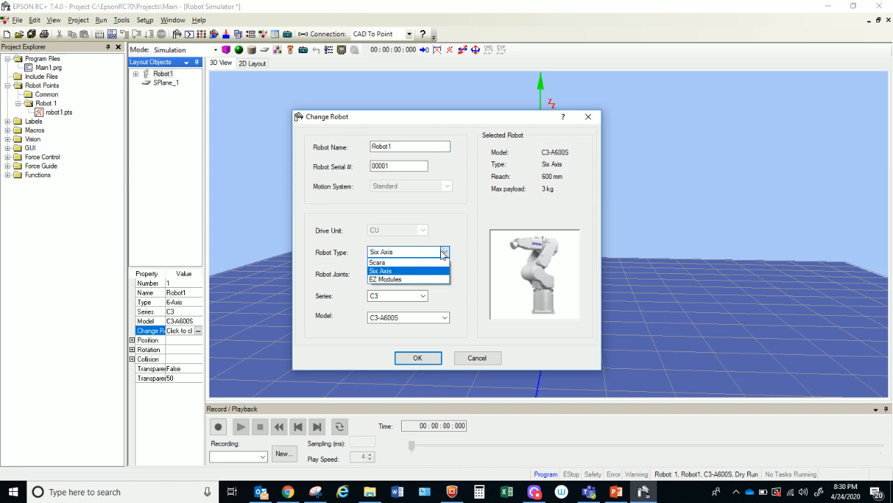
left_click(406, 272)
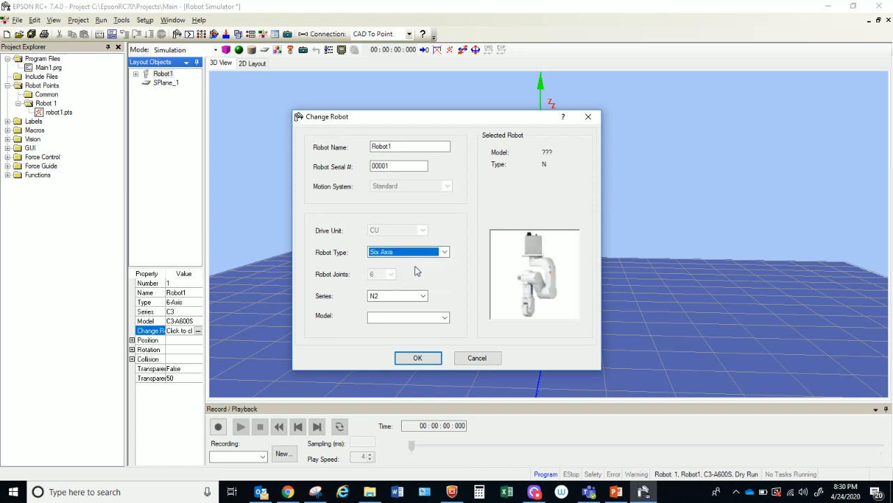
left_click(423, 296)
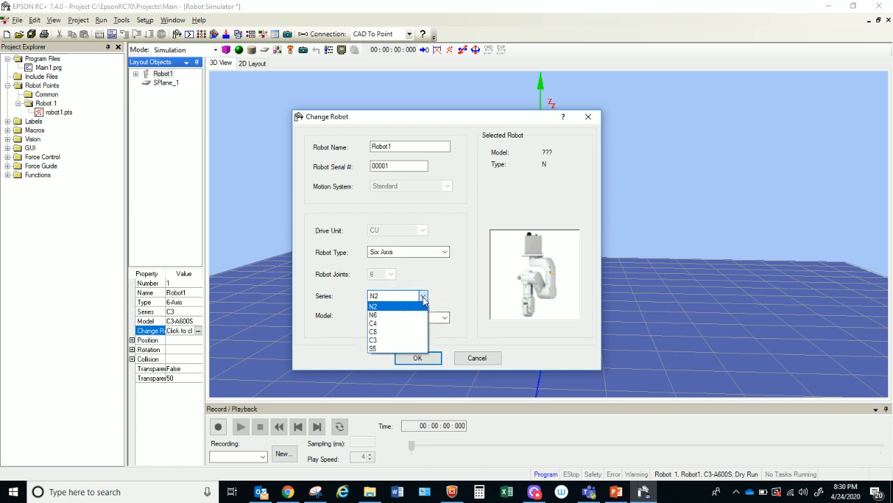
left_click(383, 342)
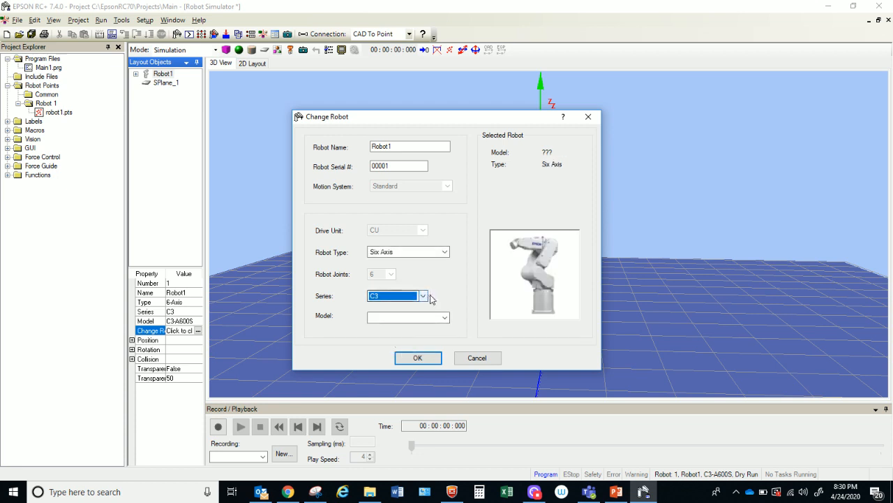
left_click(442, 318)
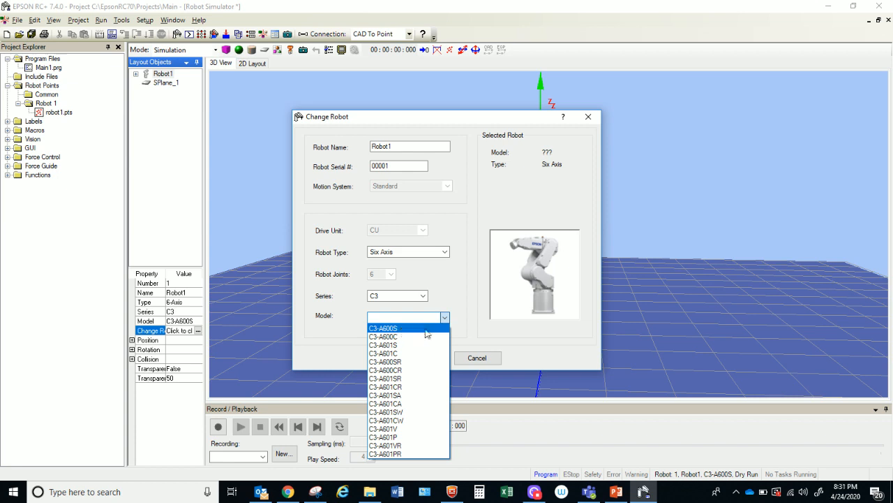
left_click(487, 359)
left_click(478, 358)
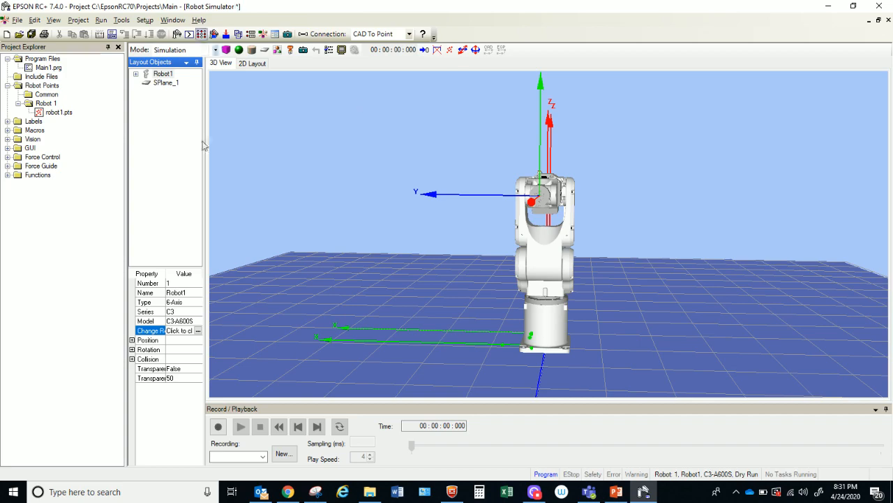
Step: Switch to Chrome to read the Week of 4/27 - 6-AXIS Robot Lab 001 assignment, and return to the robot simulator
left_click_drag(447, 297, 299, 322)
left_click_drag(841, 386, 840, 357)
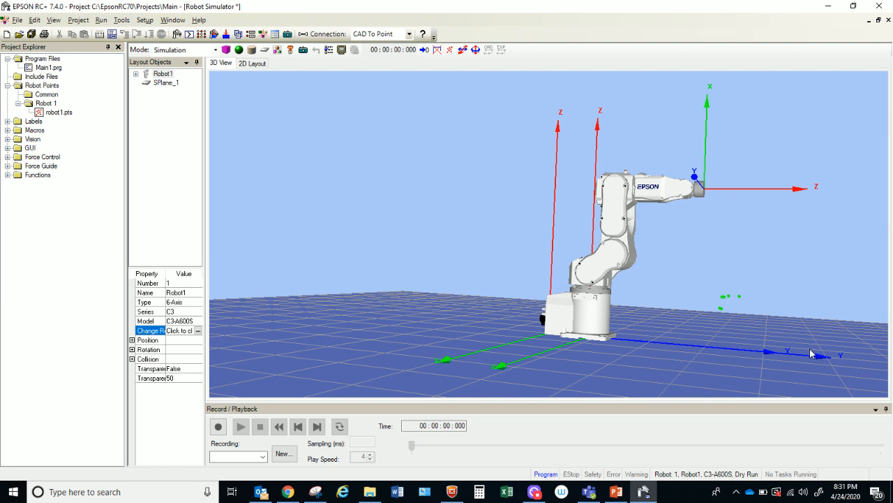
left_click(279, 492)
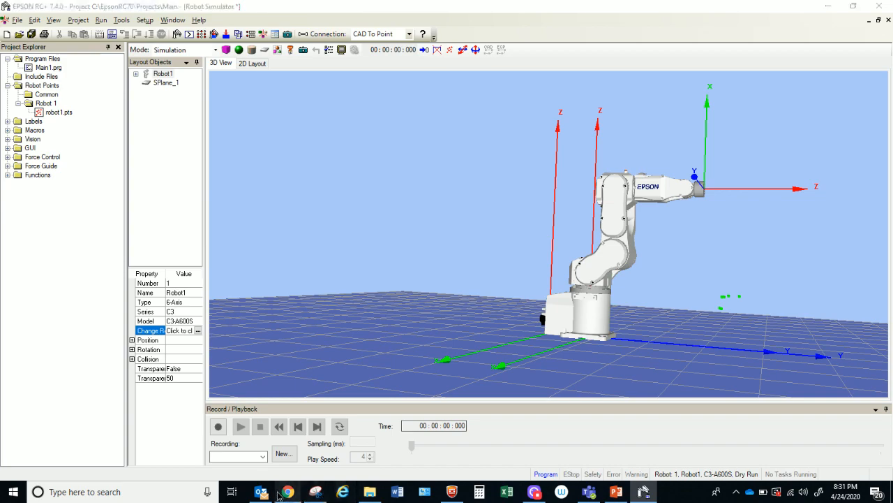
left_click_drag(890, 89, 890, 465)
scroll(891, 464, "up", 2)
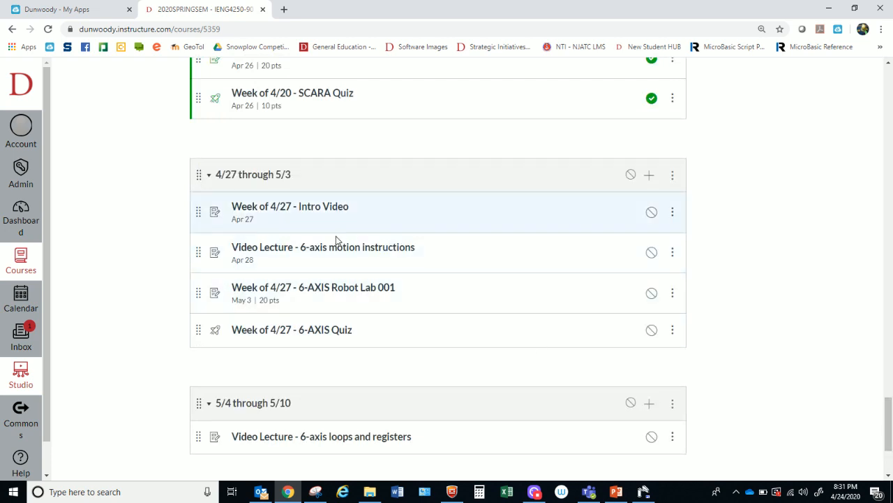
left_click(373, 288)
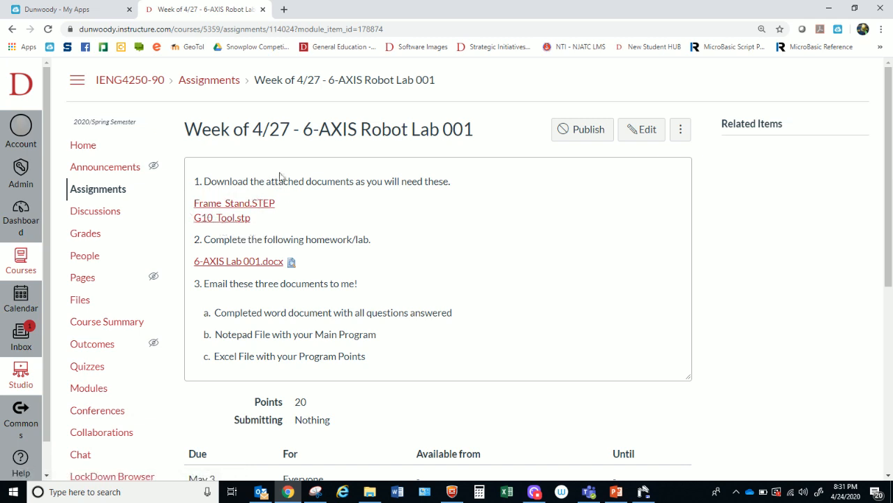
left_click(828, 8)
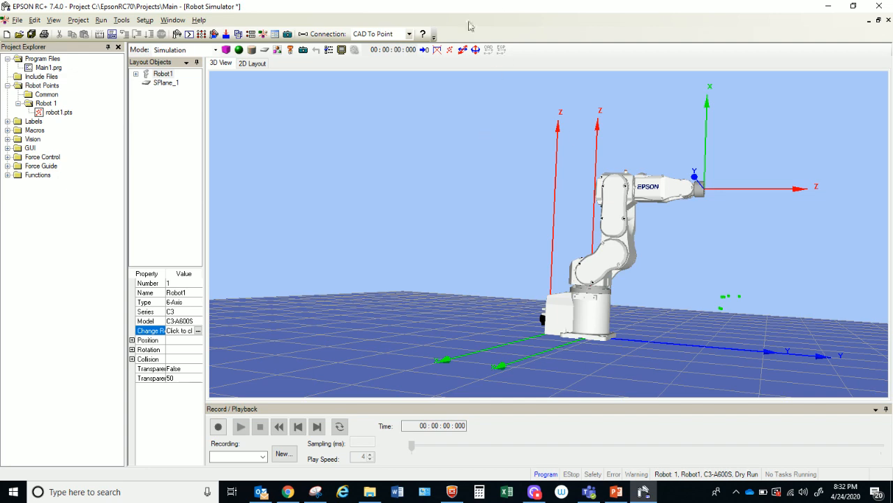
Step: Import Frame_Stand.STEP from the simulator's Object Samples folder into the layout, in millimetres with default rendering quality
mouse_move(370, 230)
left_mouse_down()
mouse_move(340, 225)
mouse_move(365, 232)
left_mouse_up()
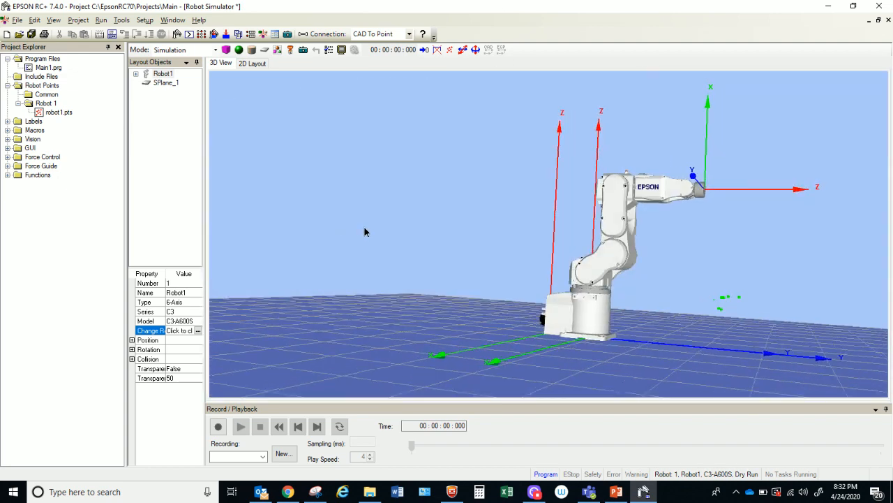
left_click(277, 50)
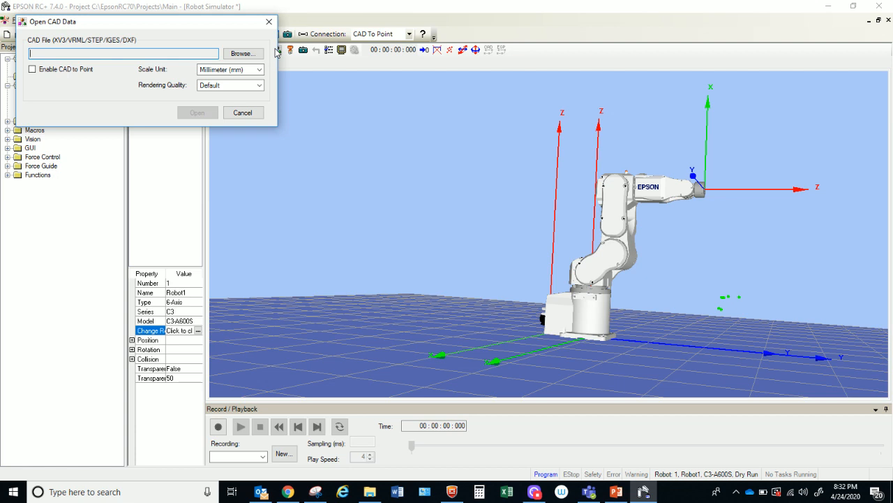
left_click(250, 57)
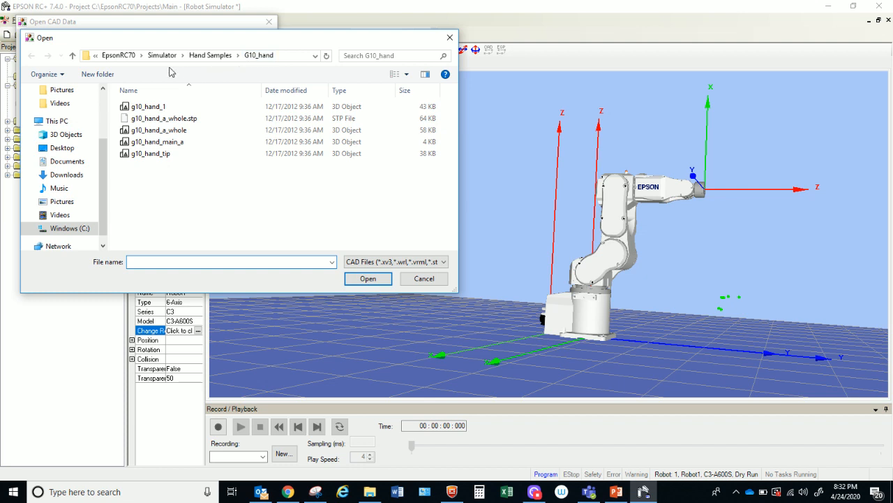
left_click(164, 56)
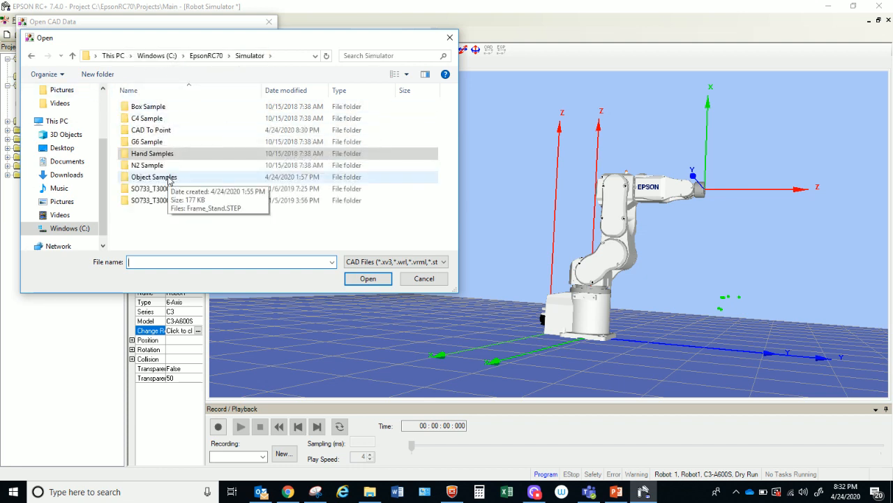
double_click(168, 179)
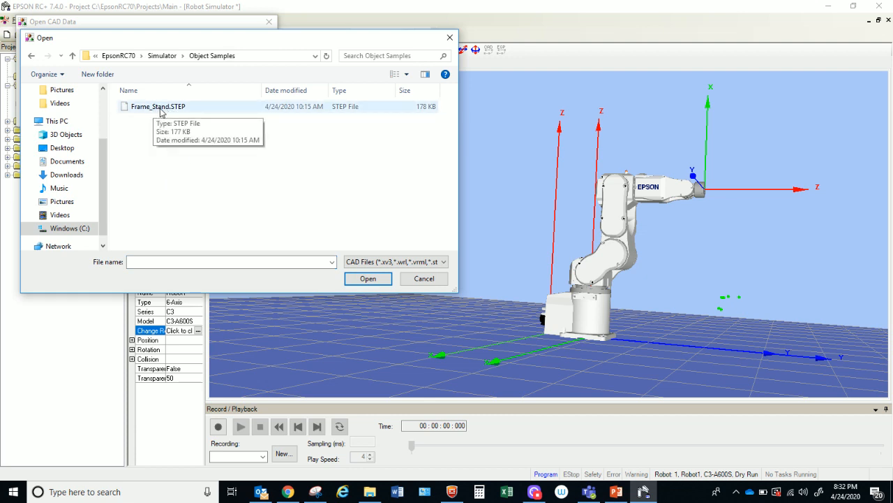
left_click(160, 107)
left_click(370, 278)
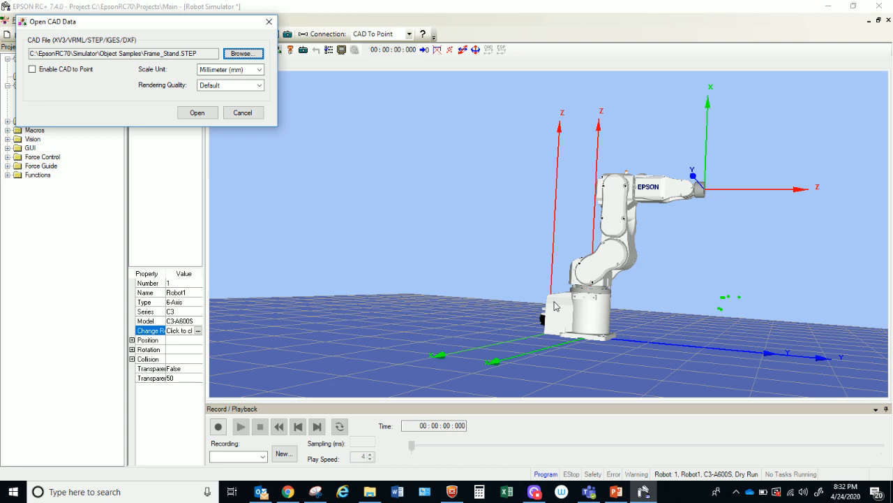
left_click(197, 113)
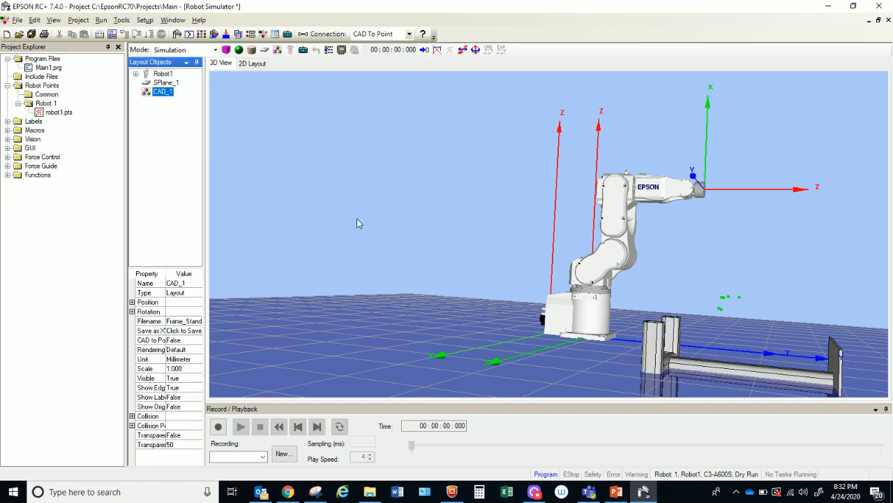
Step: Move the imported frame stand straight up along its Z axis until its legs sit on the floor plane
left_click_drag(432, 355, 411, 303)
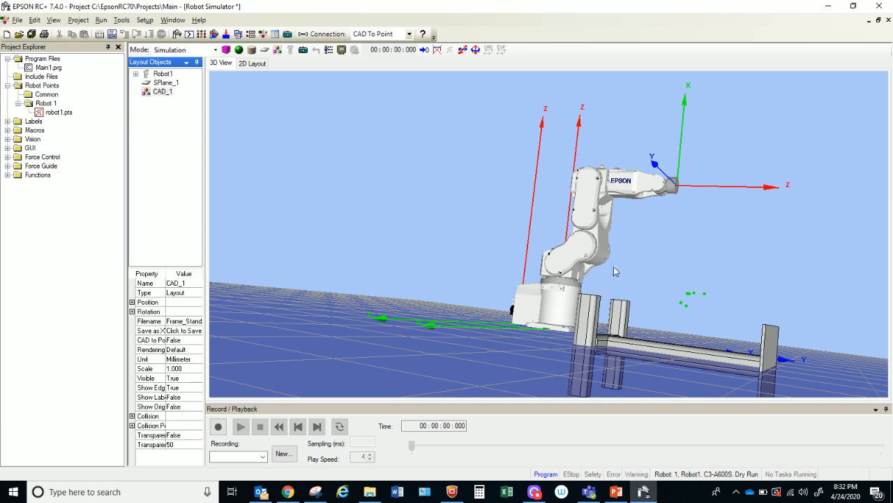
left_click_drag(868, 249, 869, 245)
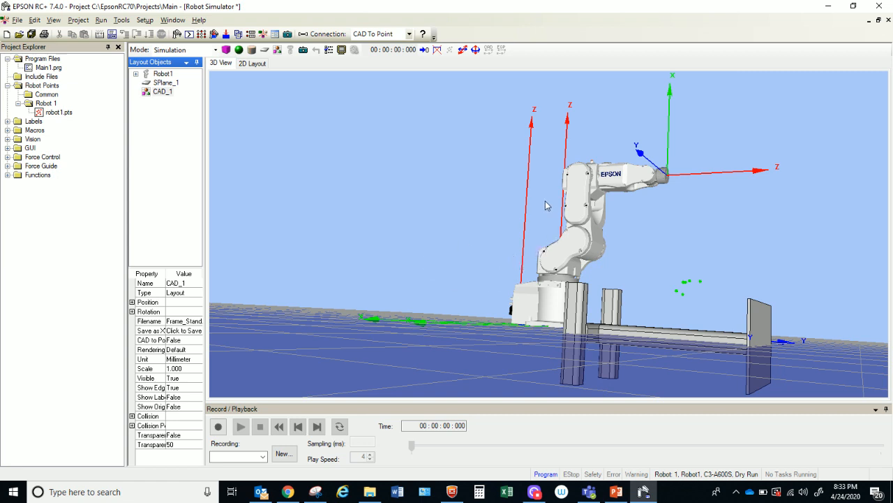
left_click(463, 50)
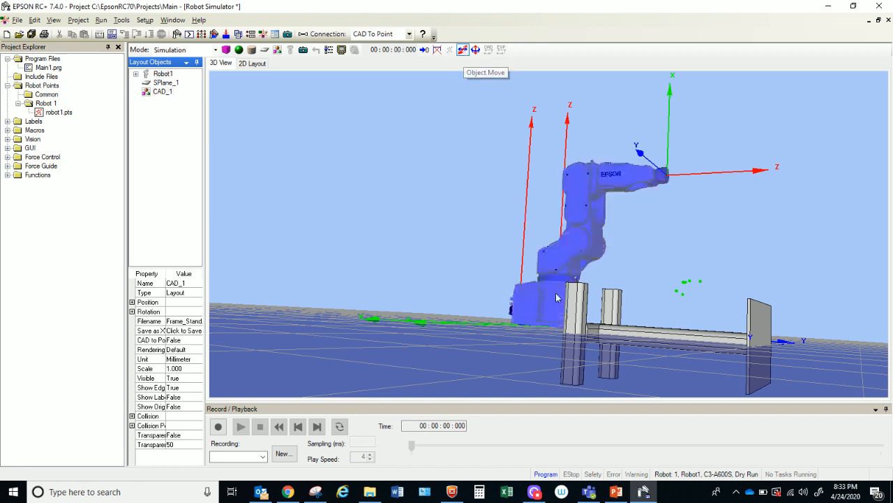
left_click(578, 303)
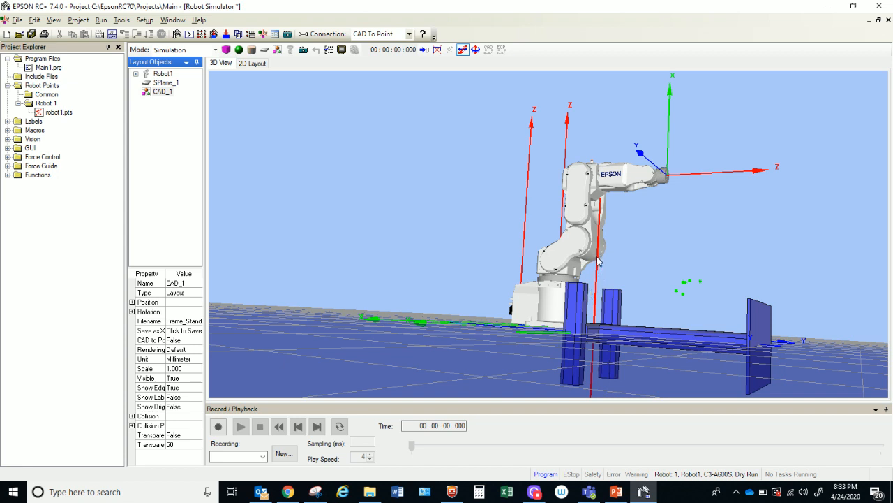
left_click_drag(598, 262, 598, 217)
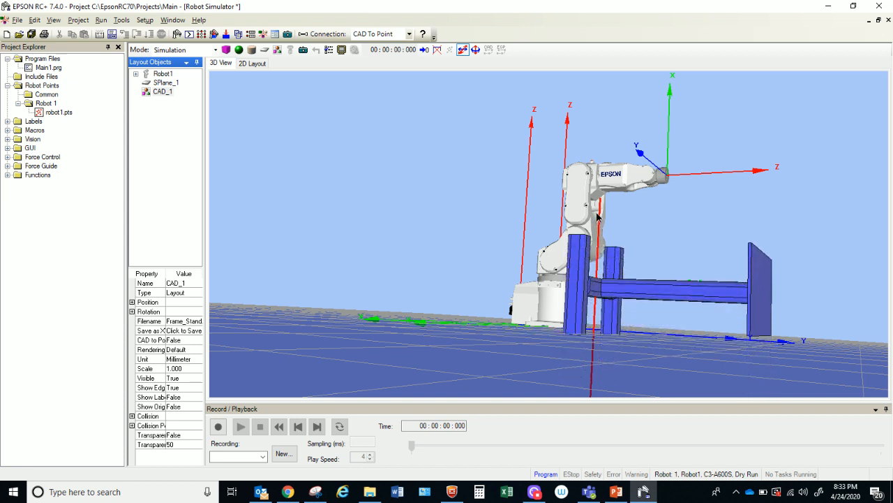
left_click_drag(597, 216, 599, 212)
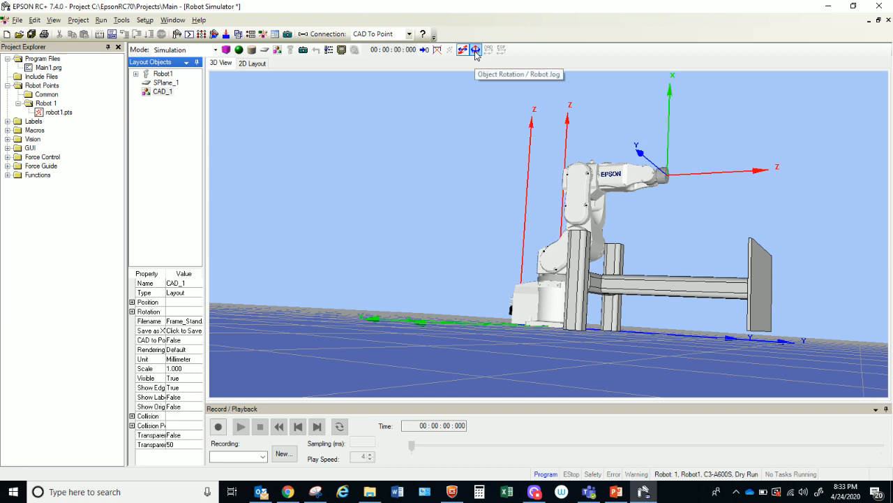
Step: Rotate the frame stand about its X axis until its beam stands vertical with the flat plate on top
left_click(474, 51)
left_click(640, 200)
left_click(761, 279)
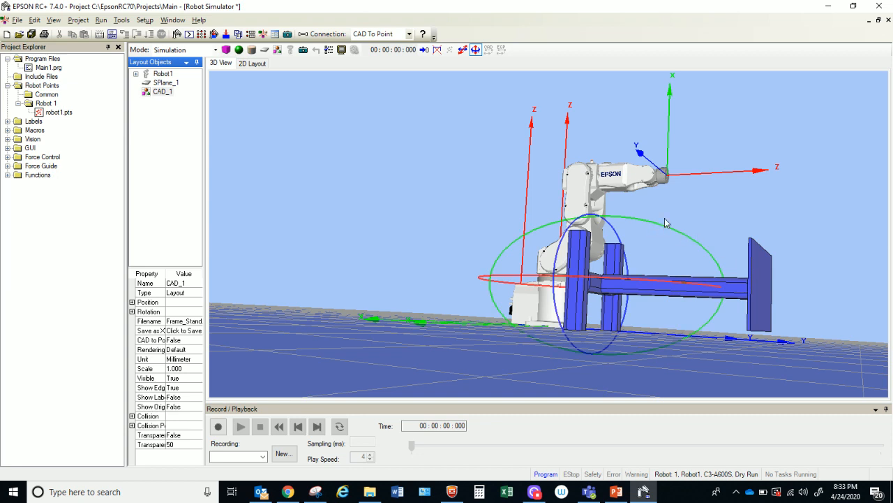
left_click_drag(664, 225, 664, 226)
left_click_drag(661, 229, 509, 182)
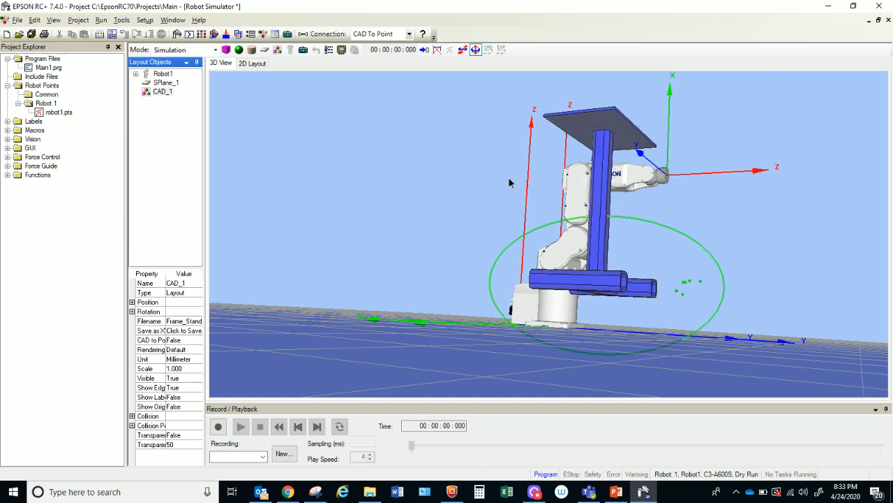
Step: Move the frame stand straight down along its Z axis until its base legs rest on the floor plane
left_click(509, 182)
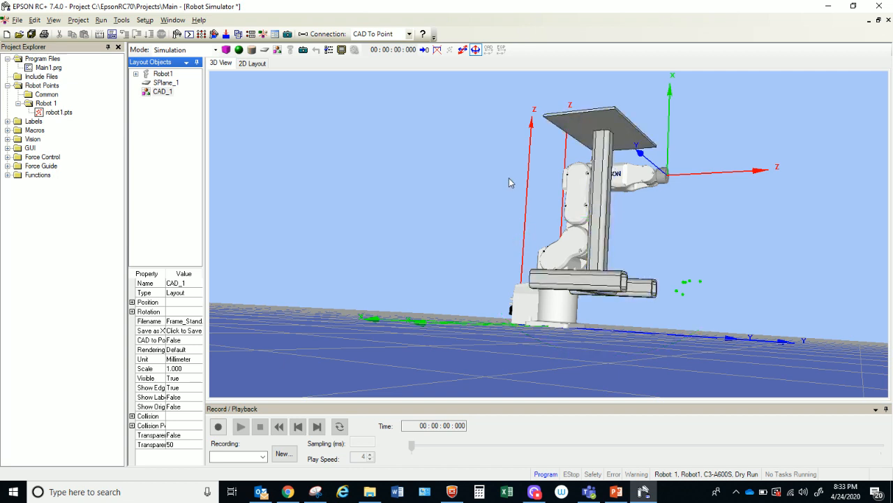
left_click(462, 49)
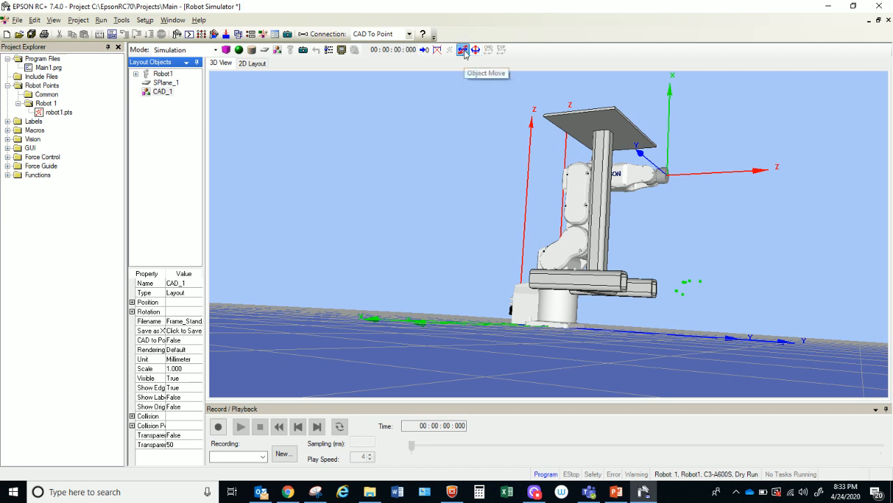
left_click(595, 134)
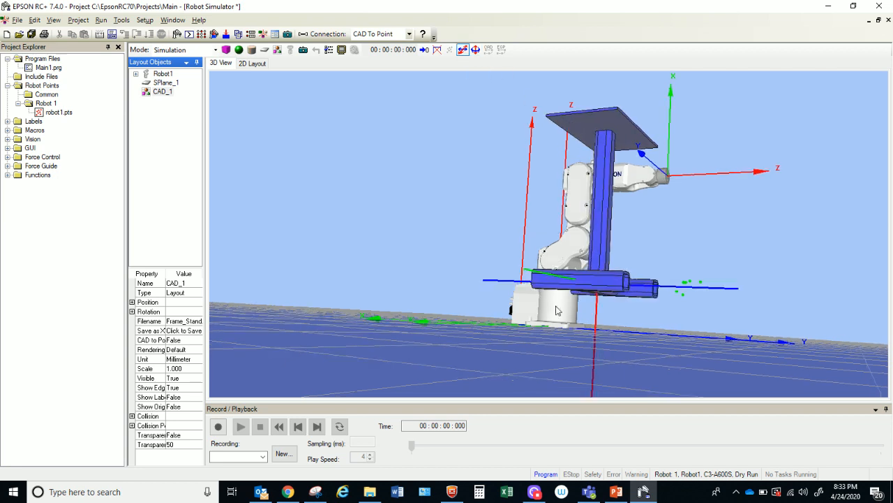
left_click_drag(596, 310, 592, 353)
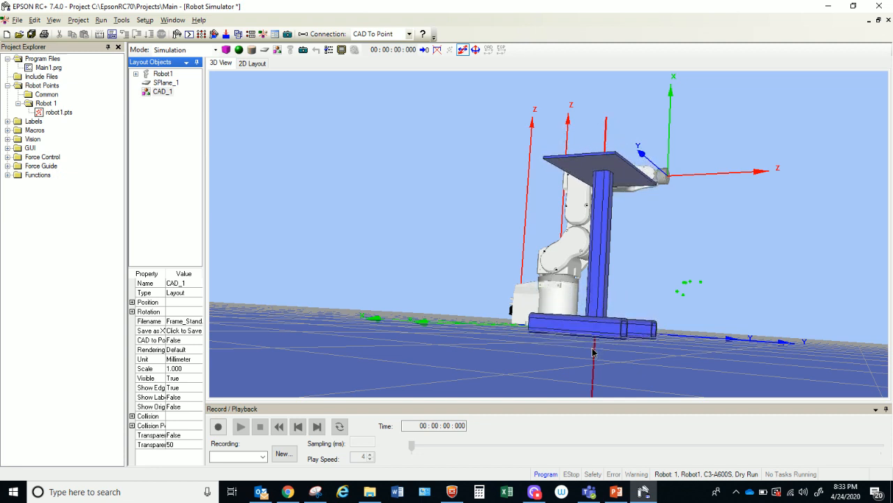
left_click(713, 263)
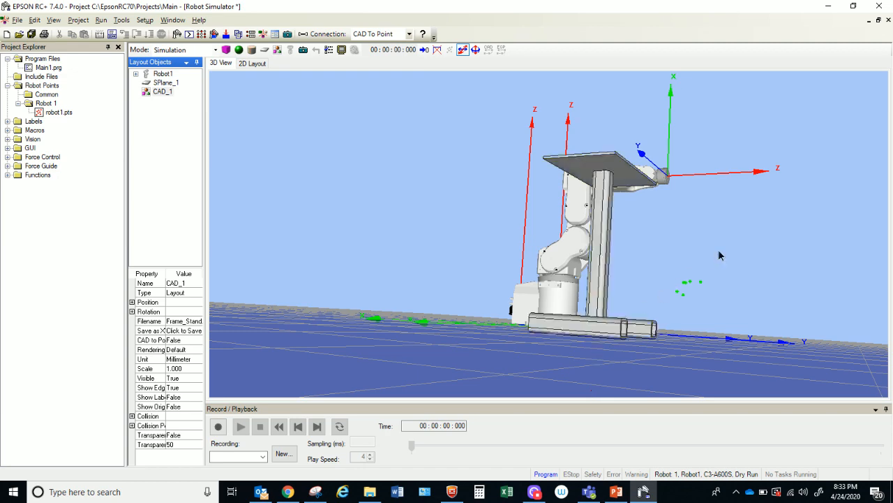
Step: Slide the frame stand along its X axis until it stands directly in front of the robot
right_click_drag(449, 296, 294, 295)
left_click_drag(661, 347, 672, 325)
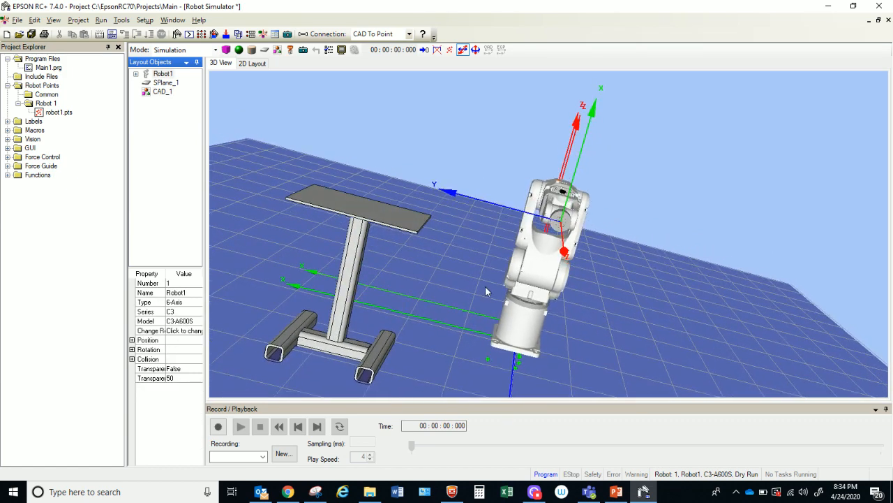
left_click(423, 222)
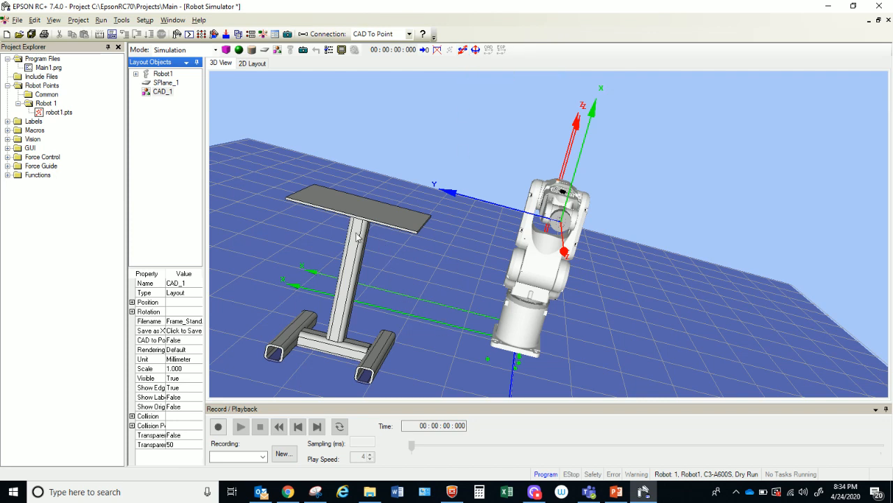
left_click(461, 50)
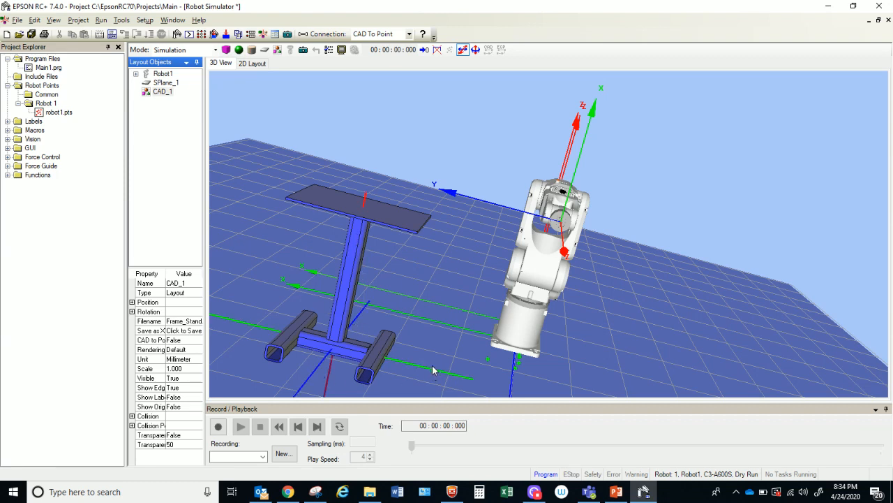
left_click_drag(432, 374, 612, 388)
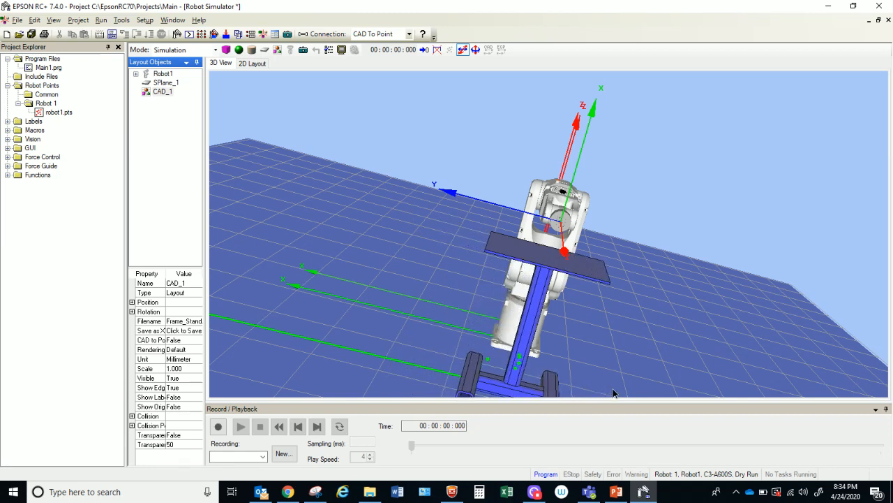
left_click_drag(613, 392, 625, 392)
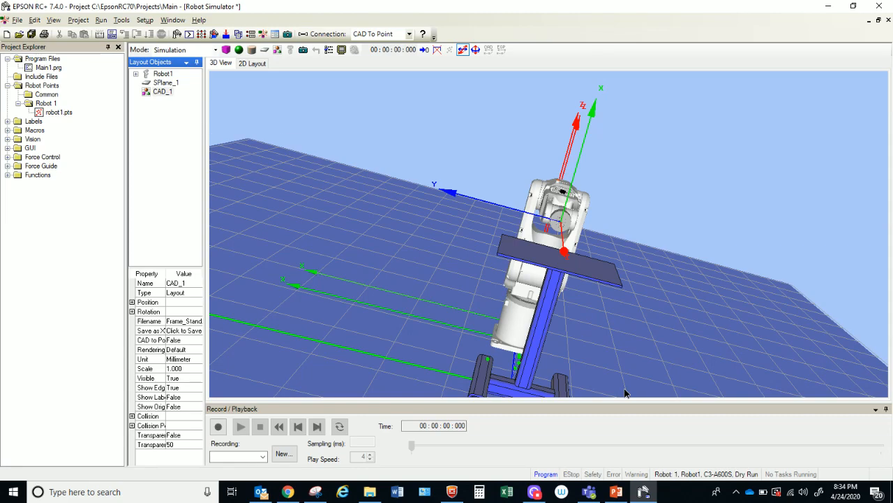
left_click(649, 308)
Step: Shift the frame stand along its Y axis slightly farther away from the robot base, clear of the arm
right_click_drag(770, 343, 275, 187)
left_click(436, 126)
left_click(425, 206)
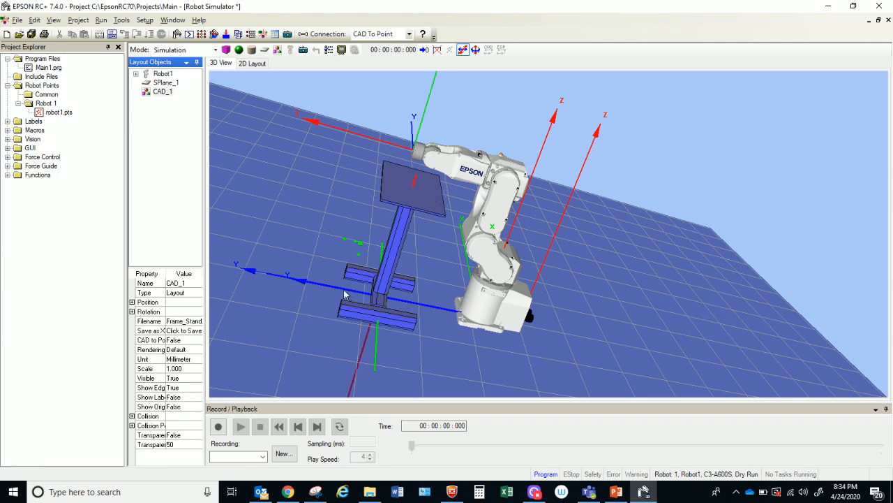
left_click_drag(344, 294, 325, 279)
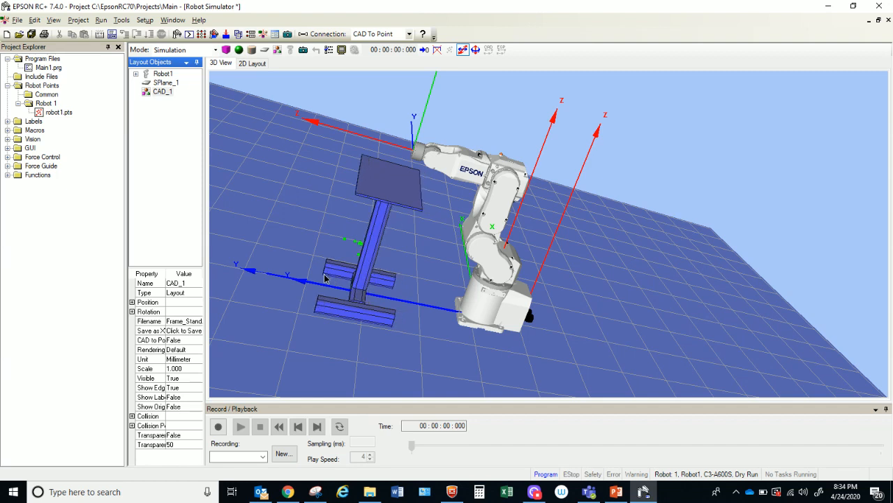
left_click(410, 368)
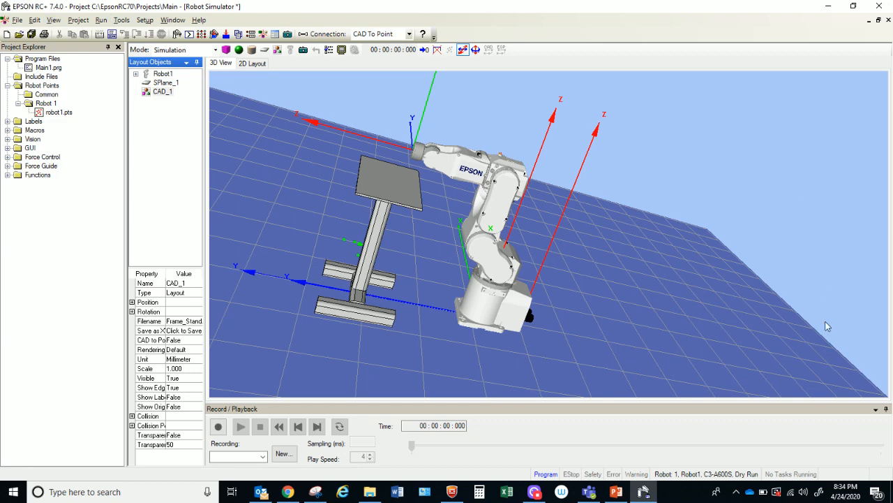
right_click_drag(780, 362, 801, 323)
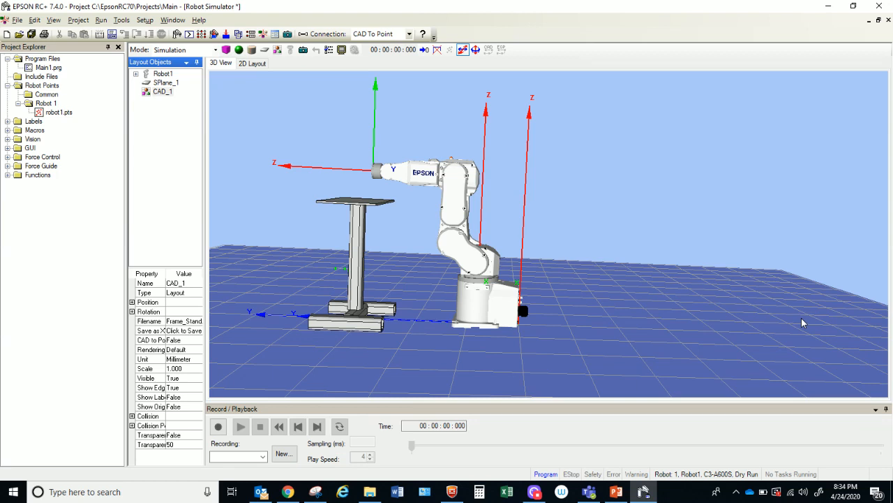
Step: Rotate the robot's joints so that the arm bends downward beside the frame stand
left_click(475, 51)
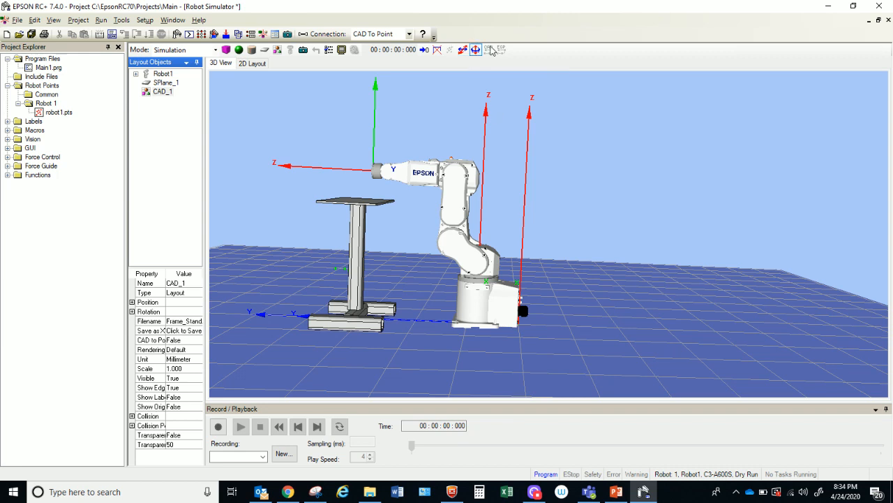
left_click(444, 199)
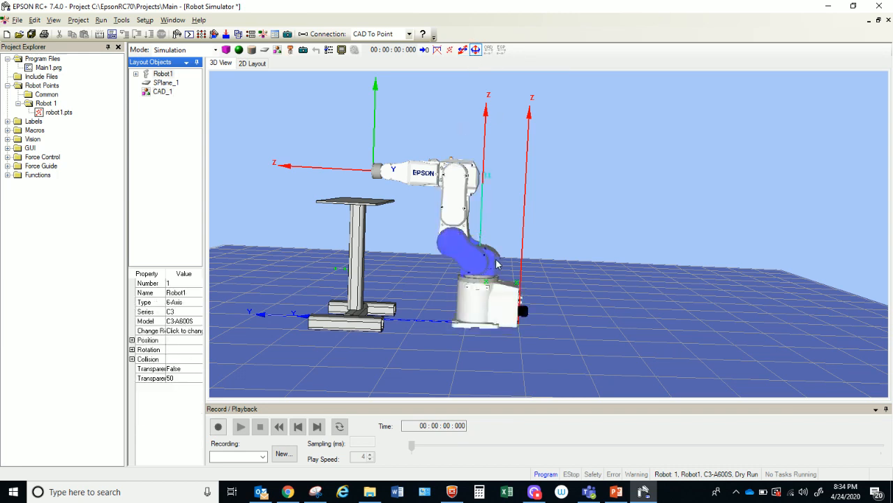
left_click_drag(493, 265, 471, 231)
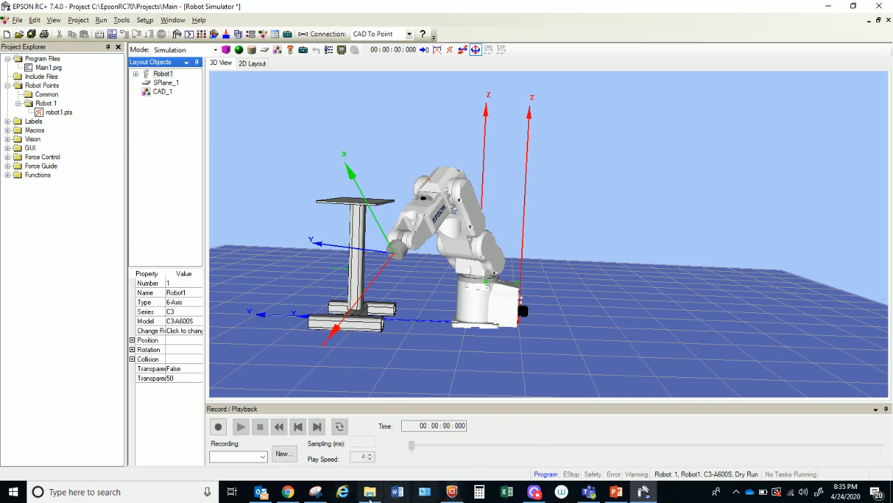
Step: Switch to Chrome to check the G10_Tool.stp attachment in the lab assignment, and return to the robot simulator
left_click(286, 491)
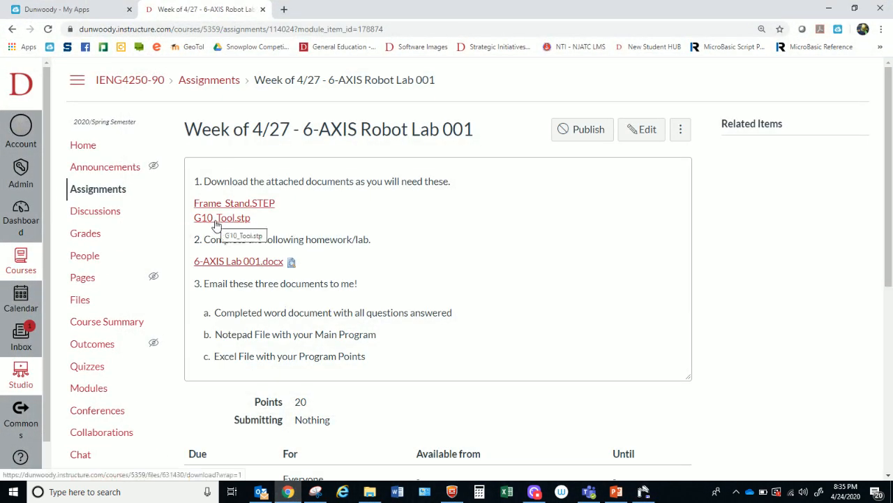
left_click(831, 10)
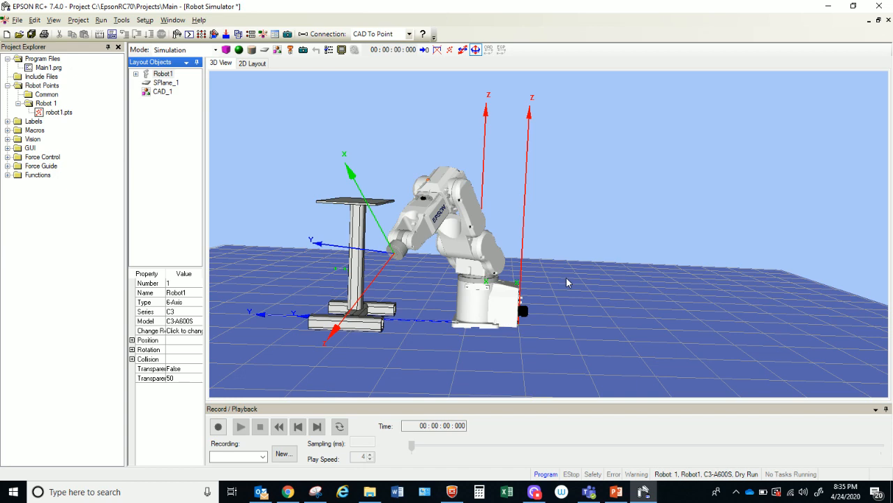
left_click(534, 493)
left_click(829, 8)
Step: Mount g10_hand_a_whole.stp from Hand Samples' G10_hand folder on Robot1 at Tool0, in millimetres with default rendering quality
left_click(169, 75)
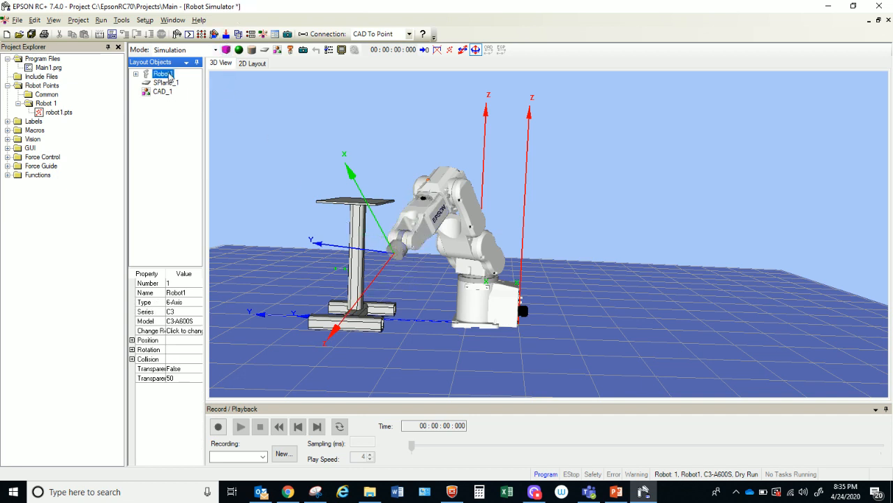
left_click(290, 50)
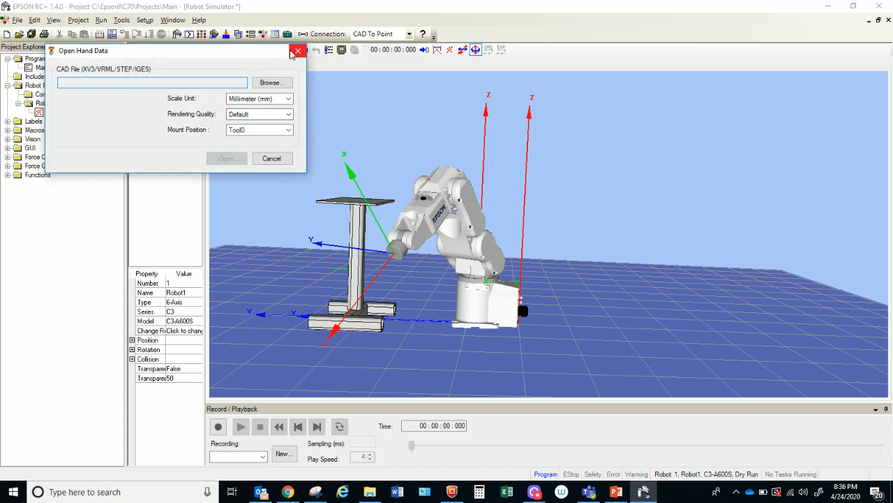
left_click(278, 83)
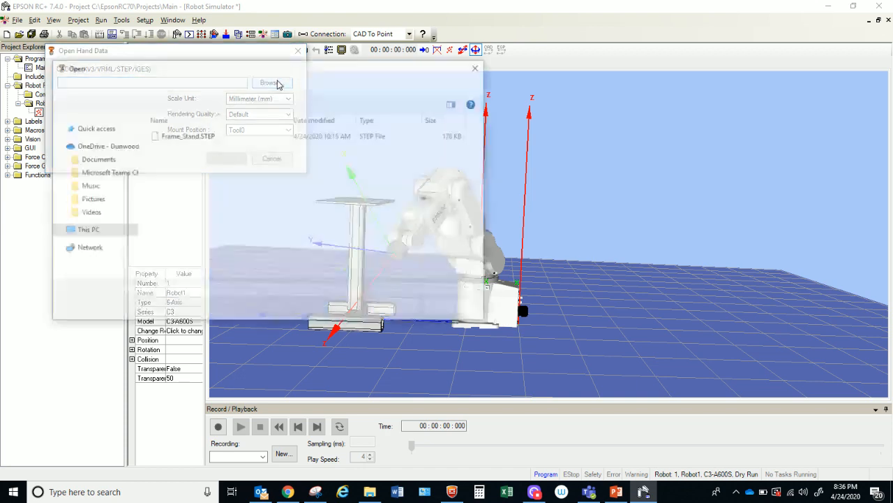
left_click(191, 84)
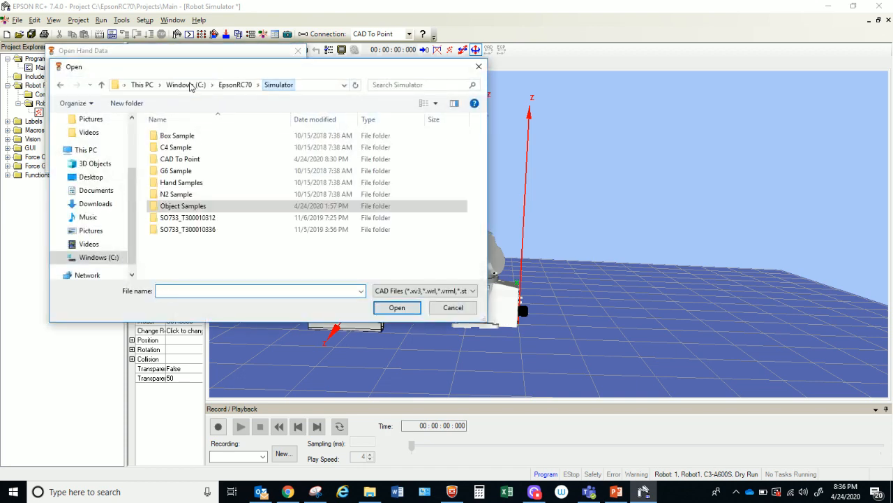
double_click(189, 184)
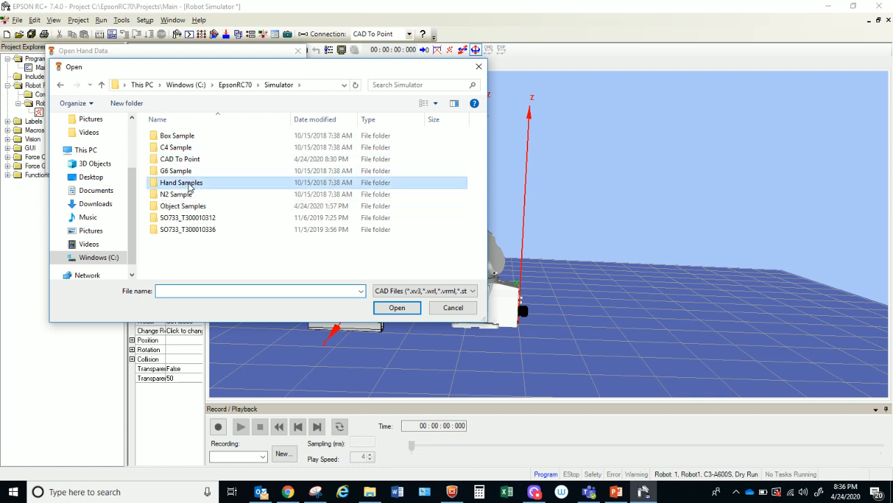
double_click(174, 183)
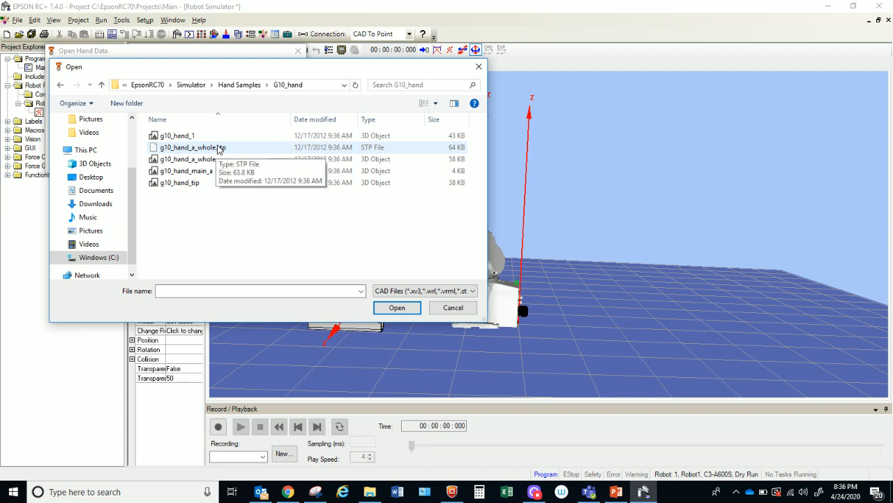
double_click(220, 148)
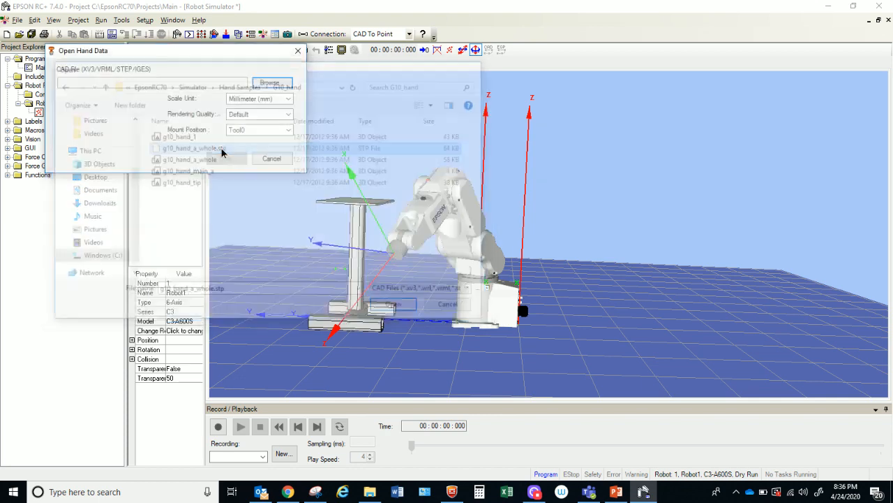
left_click(220, 162)
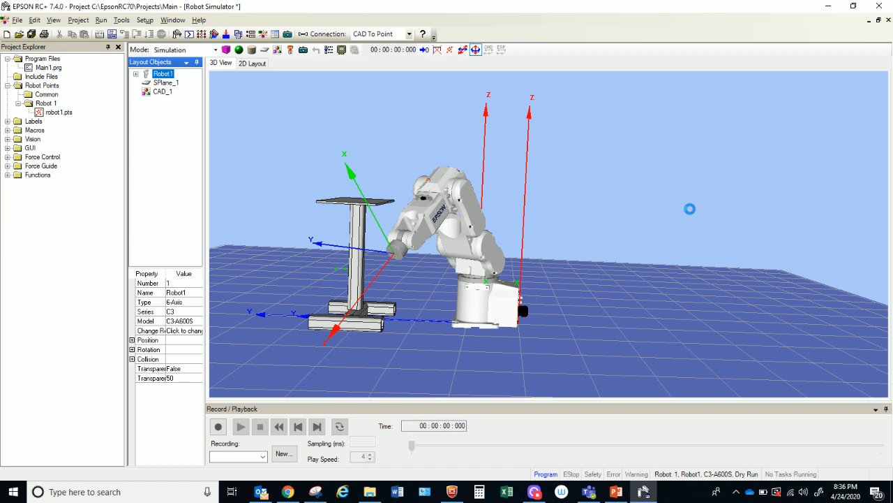
Step: Examine the mounted hand on the robot's wrist up close and from another angle
left_click(356, 244)
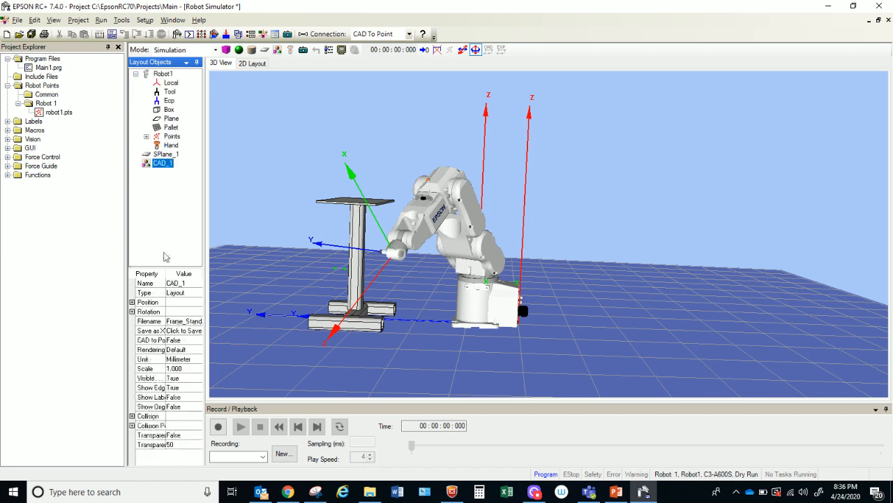
left_click(469, 259)
scroll(489, 348, "up", 3)
scroll(489, 352, "up", 2)
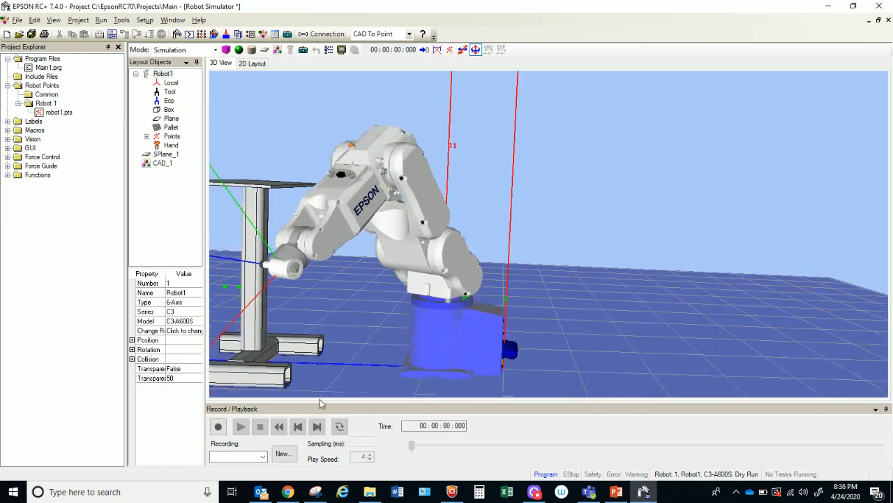
left_click(319, 309)
left_click_drag(319, 309, 362, 307)
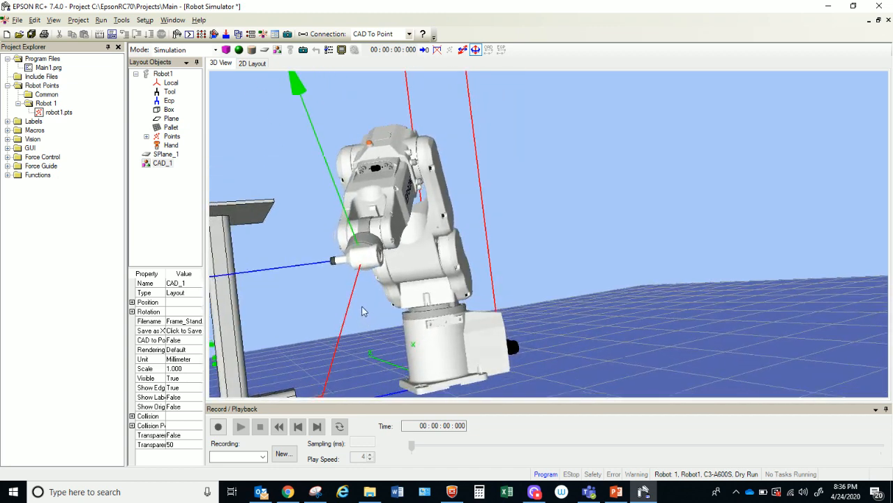
left_click(401, 298)
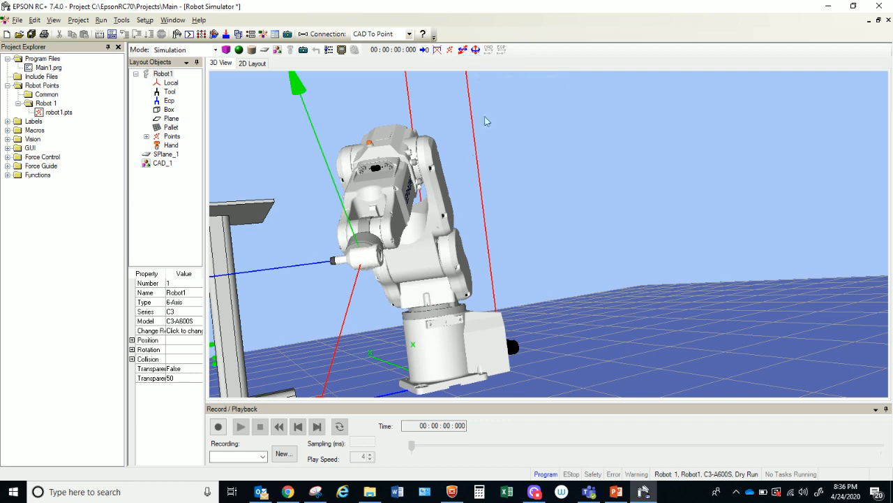
Step: Set the mounted hand's X rotation to 90 degrees so that it lines up with the robot's wrist
left_click(475, 49)
left_click(173, 146)
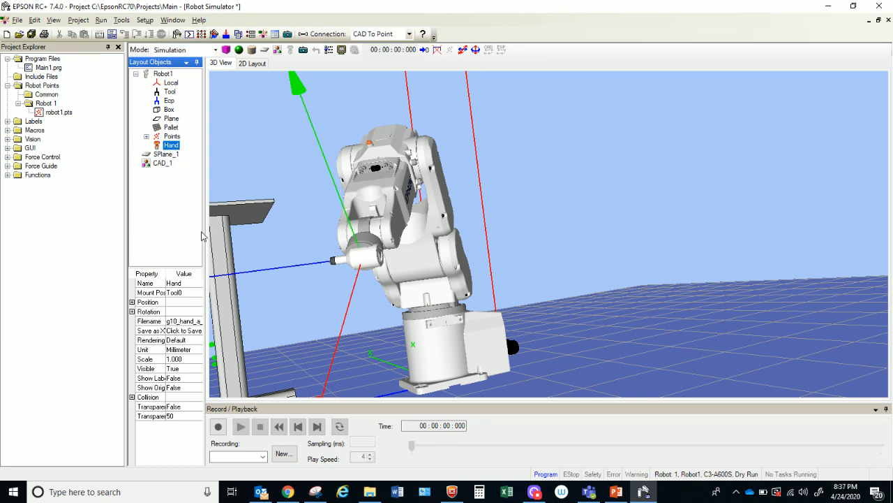
left_click_drag(205, 231, 258, 279)
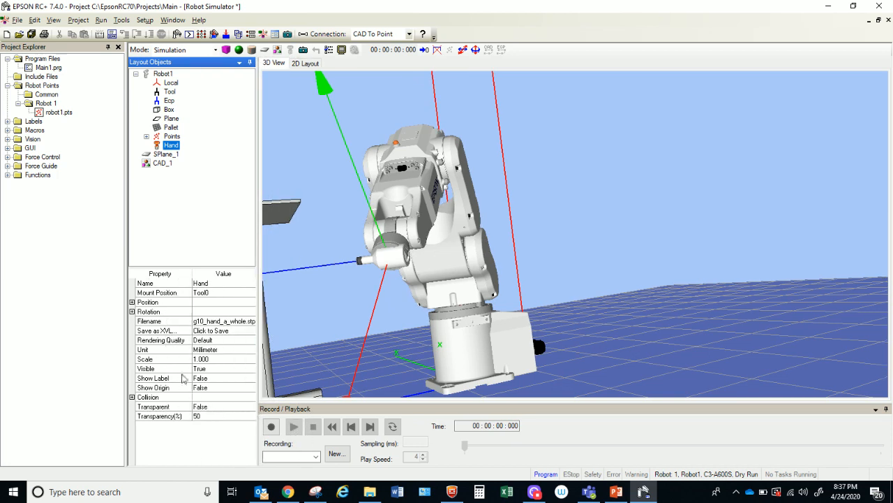
left_click(132, 312)
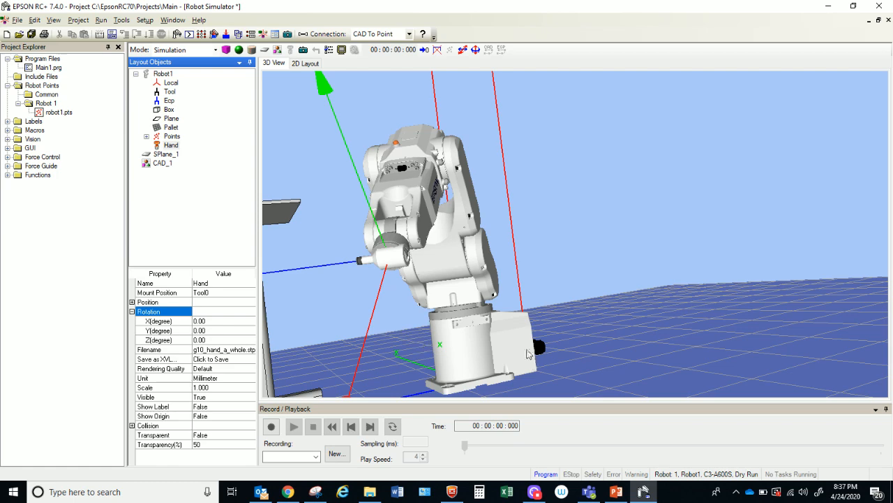
mouse_move(588, 292)
left_mouse_down()
mouse_move(598, 299)
mouse_move(591, 308)
left_mouse_up()
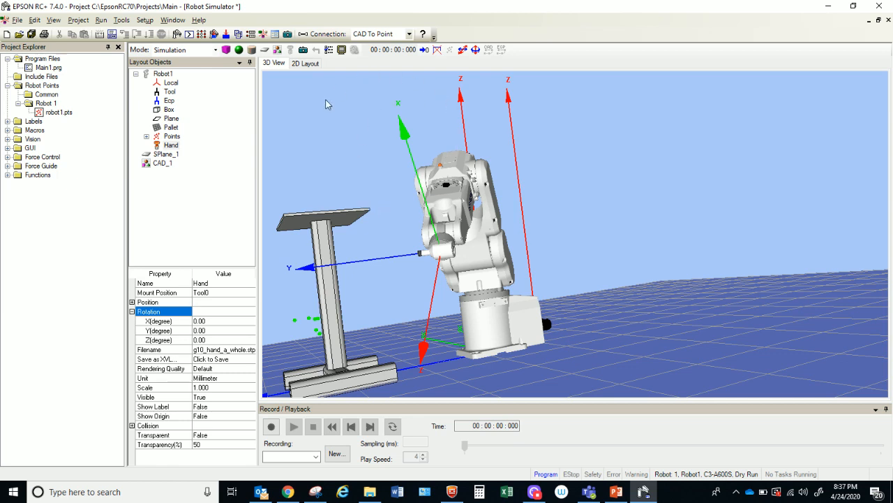
left_click(211, 320)
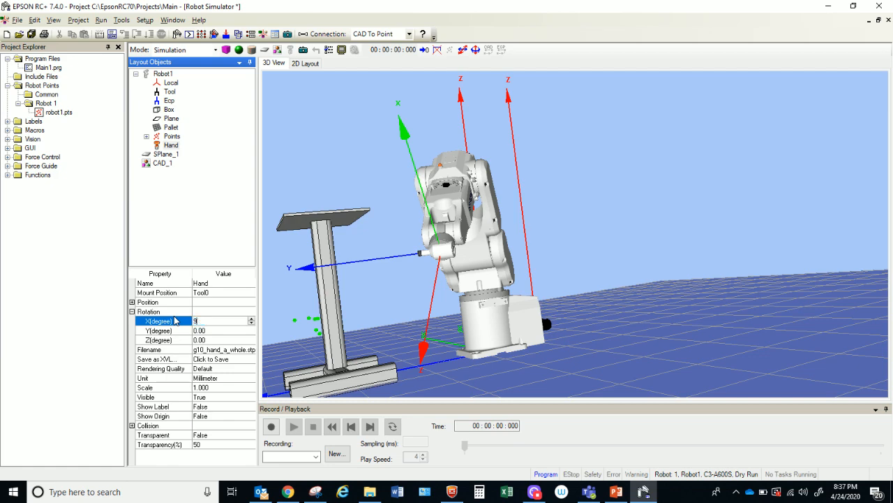
key("Return")
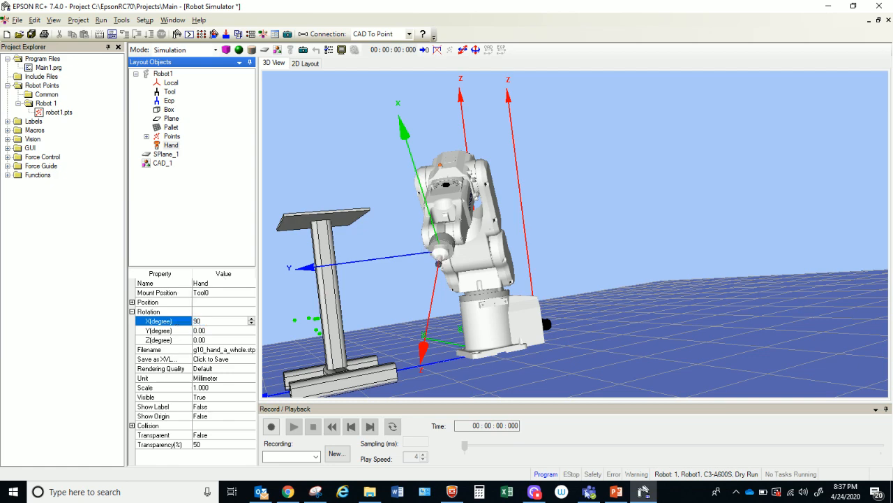
Step: Examine the reoriented hand on the wrist up close, and the robot beside the frame stand from several angles
scroll(713, 340, "up", 5)
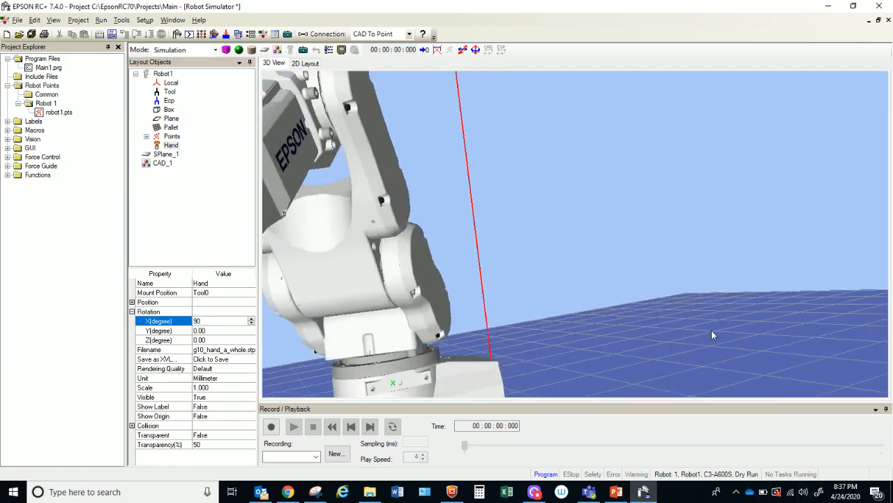
left_click_drag(452, 307, 575, 302)
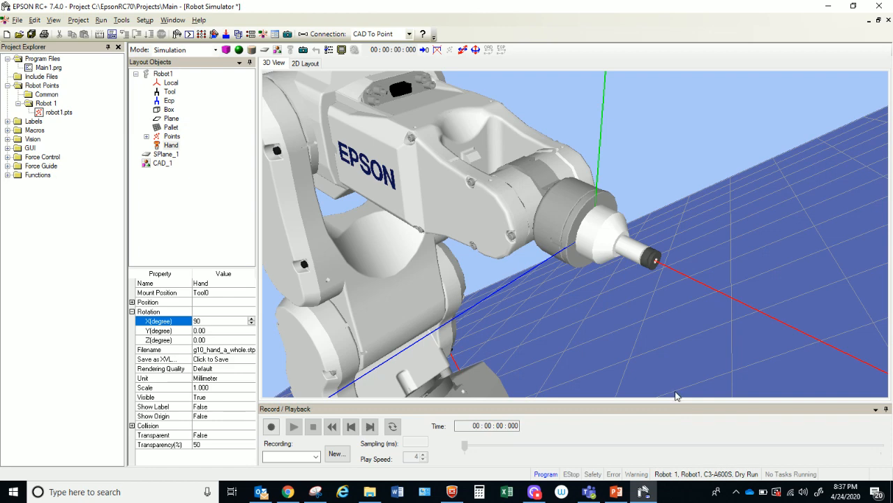
scroll(579, 315, "down", 5)
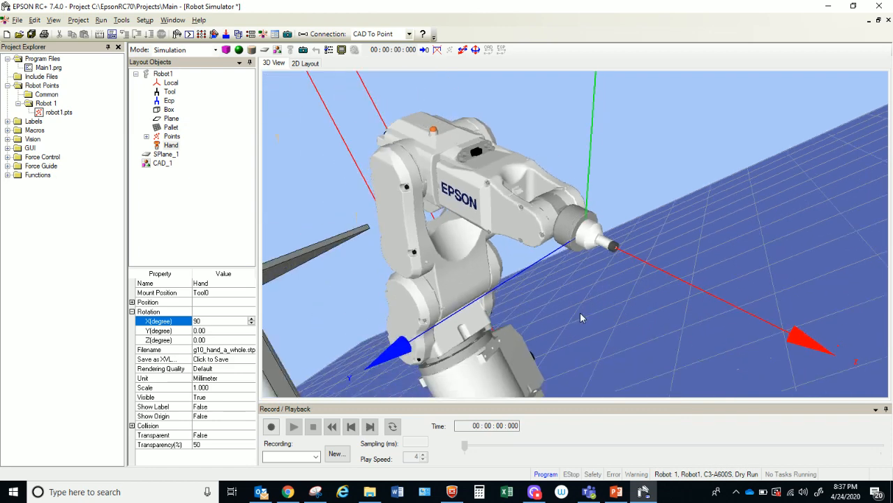
scroll(598, 269, "down", 2)
left_click_drag(625, 329, 438, 344)
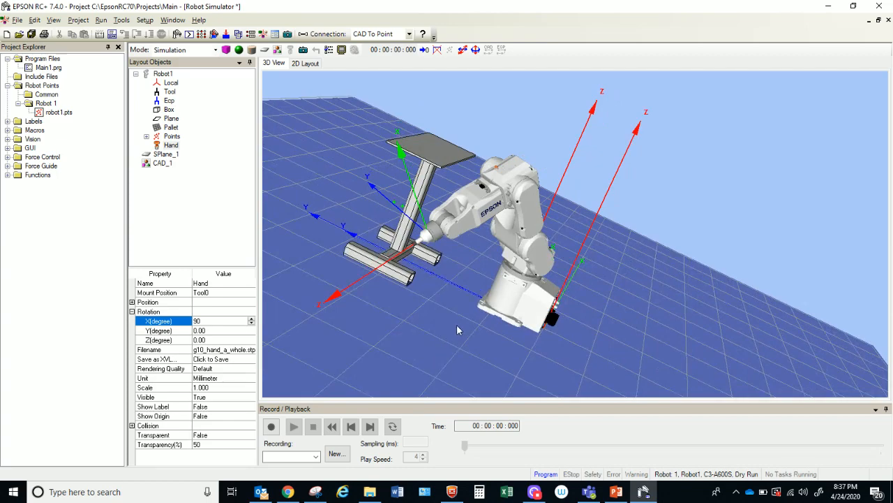
left_click_drag(432, 299, 549, 290)
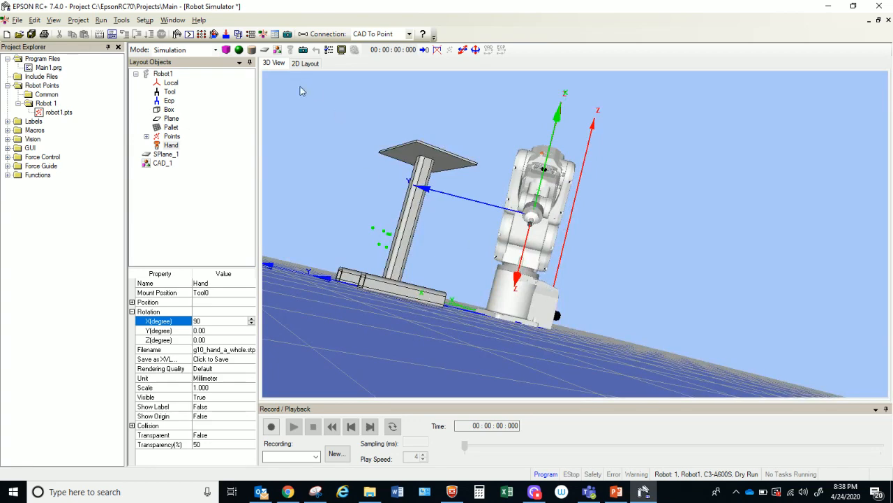
mouse_move(319, 156)
left_mouse_down()
mouse_move(307, 174)
mouse_move(306, 165)
left_mouse_up()
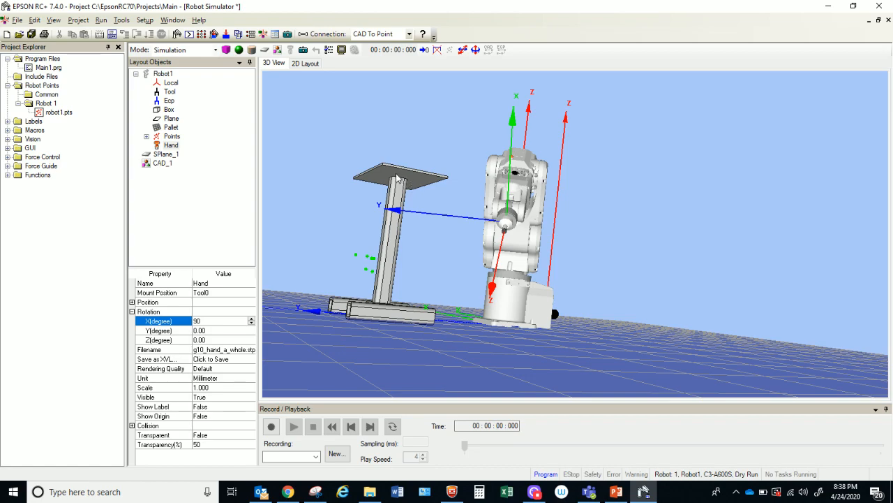
left_click_drag(399, 339, 458, 286)
left_click_drag(800, 279, 775, 312)
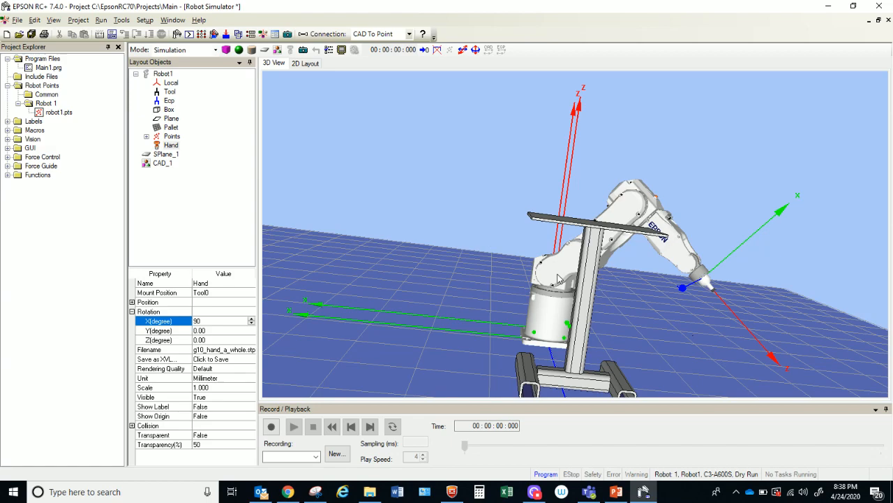
left_click_drag(421, 209, 365, 185)
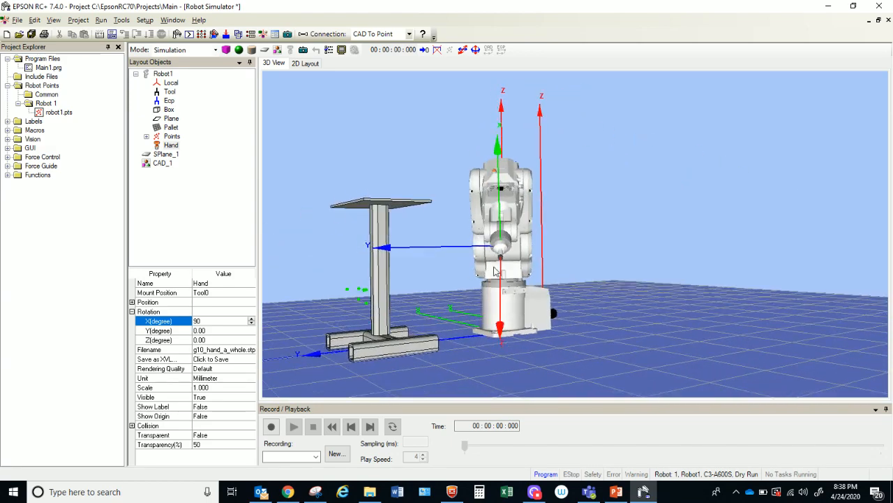
left_click_drag(400, 282, 302, 292)
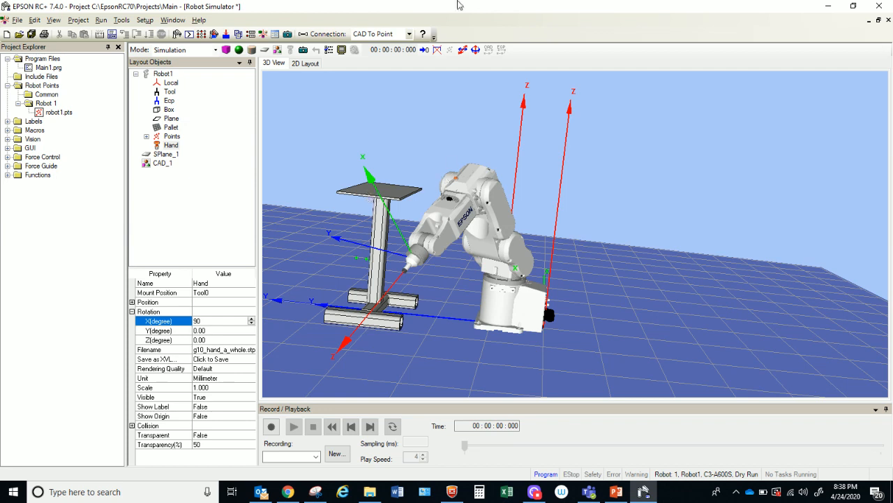
Step: Move the frame stand slightly farther from the robot along the Y axis
left_click(463, 49)
left_click(395, 195)
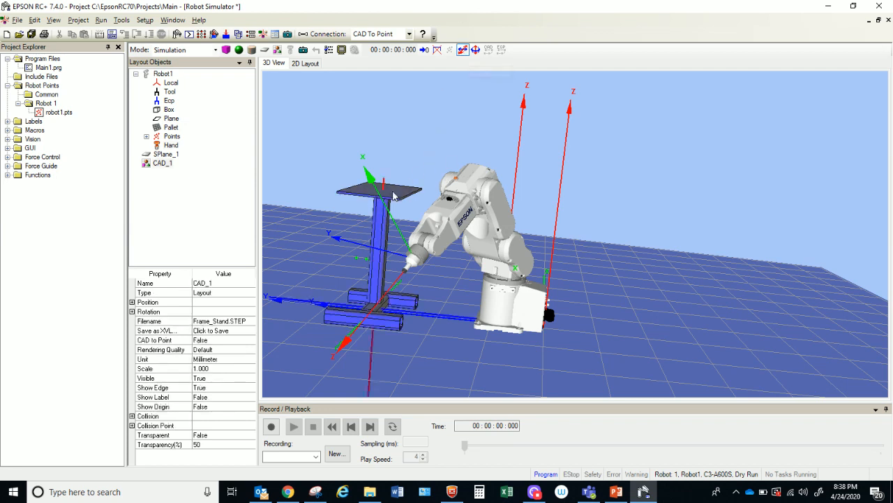
left_click_drag(294, 301, 273, 302)
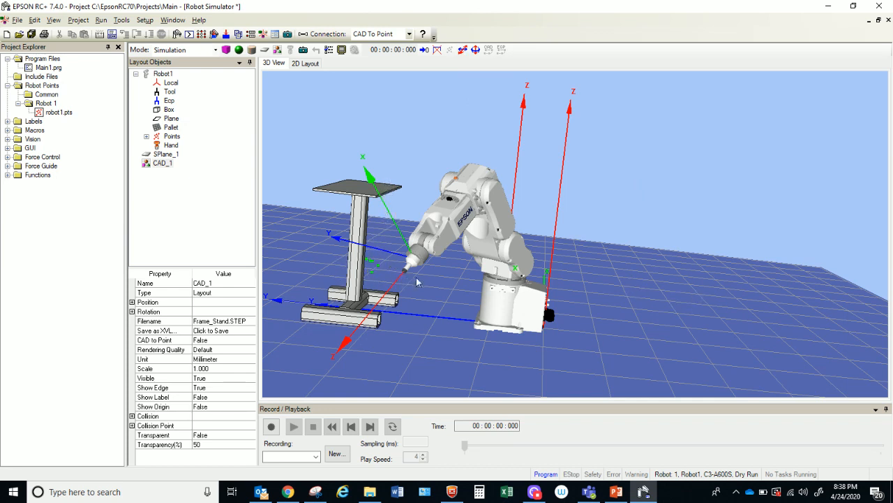
Step: Jog Robot1's joints, including J3 and the base joint J1, to swing the arm toward the frame stand's column
left_click_drag(456, 354, 337, 327)
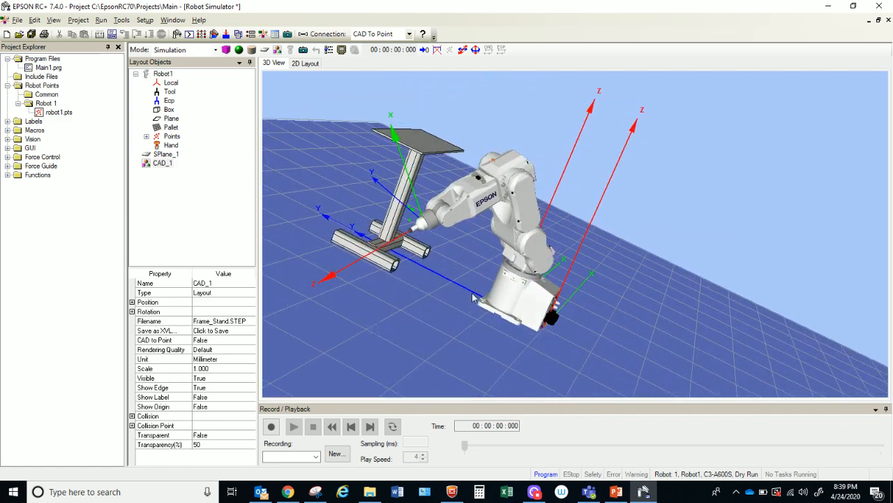
left_click(475, 50)
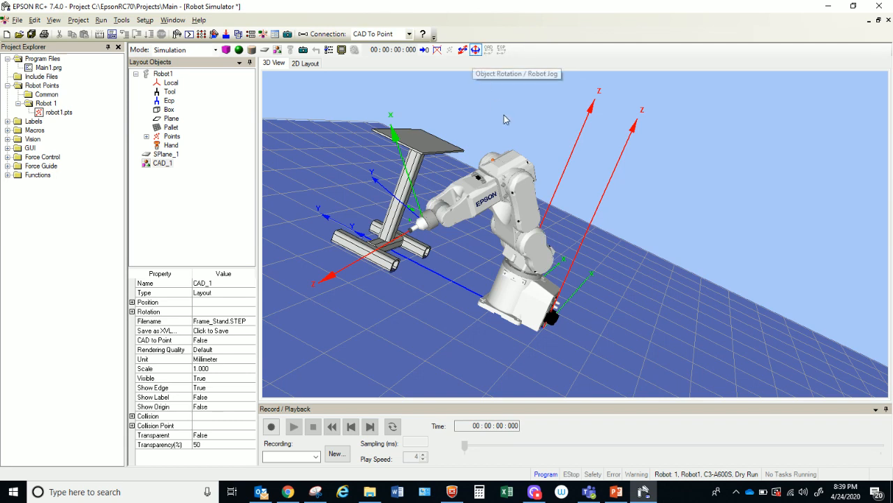
left_click(489, 204)
left_click_drag(527, 197, 509, 207)
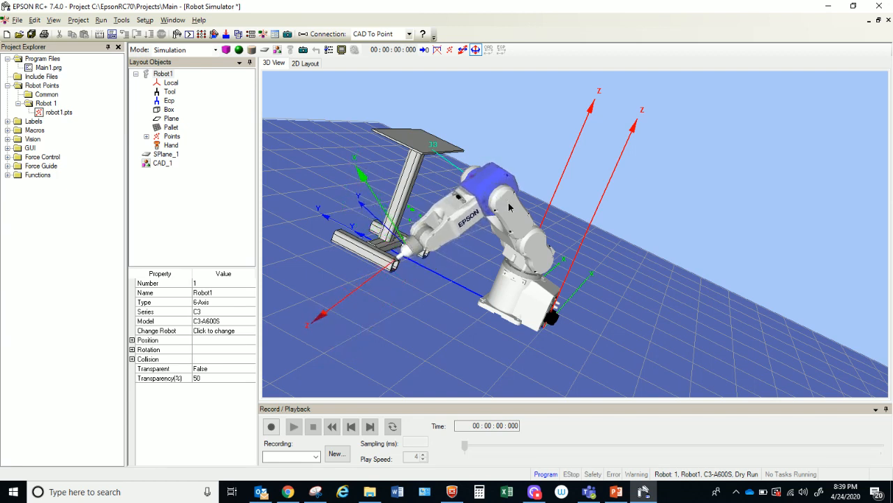
mouse_move(419, 244)
left_mouse_down()
mouse_move(438, 261)
mouse_move(419, 243)
mouse_move(425, 252)
left_mouse_up()
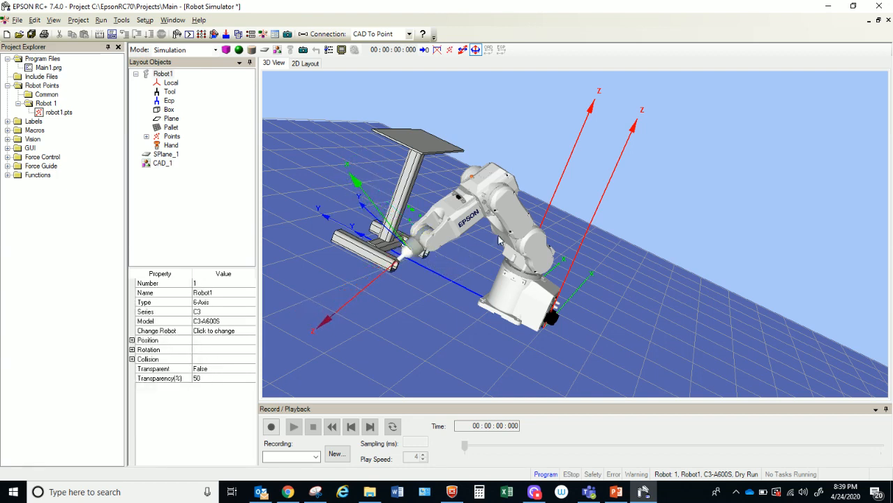
left_click_drag(536, 264, 508, 268)
left_click(422, 251)
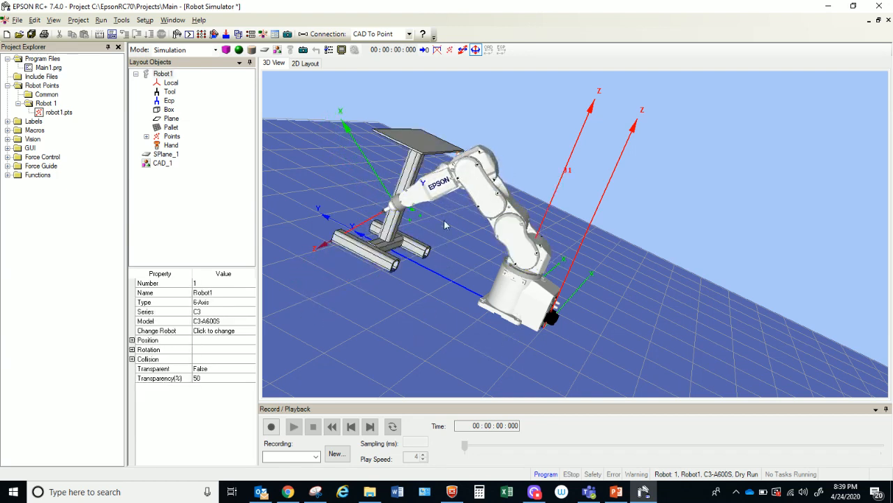
Step: Rotate joint J2 to lower Robot1's arm so that the hand reaches down toward the frame stand's base
scroll(436, 309, "up", 2)
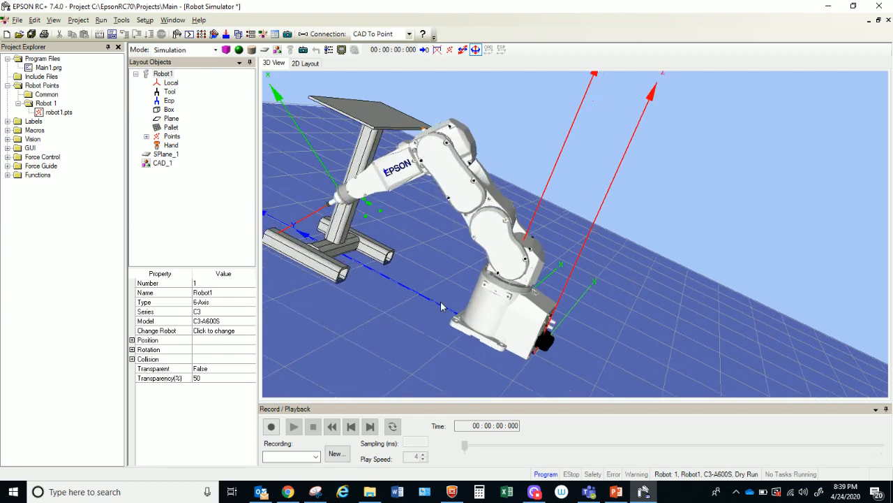
left_click_drag(701, 333, 736, 353)
mouse_move(583, 342)
left_mouse_down()
mouse_move(588, 359)
mouse_move(585, 349)
left_mouse_up()
left_click(535, 314)
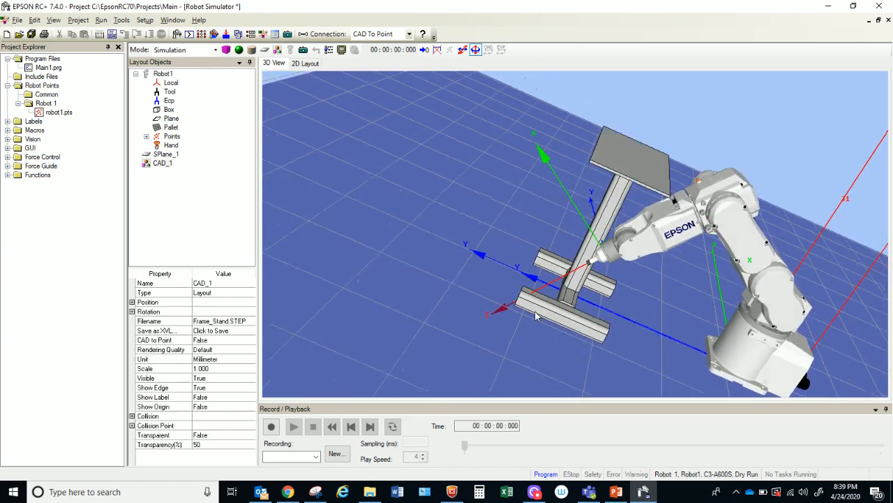
left_click(645, 273)
left_click_drag(573, 234, 512, 202)
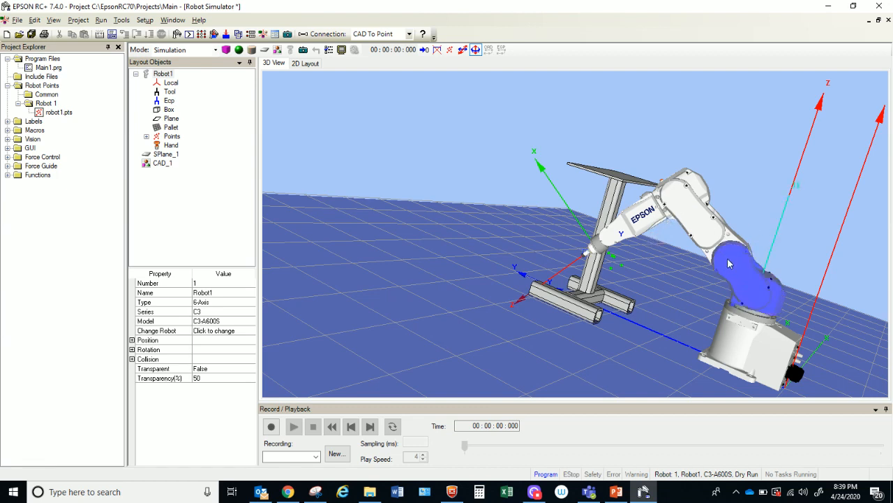
left_click_drag(671, 198, 650, 238)
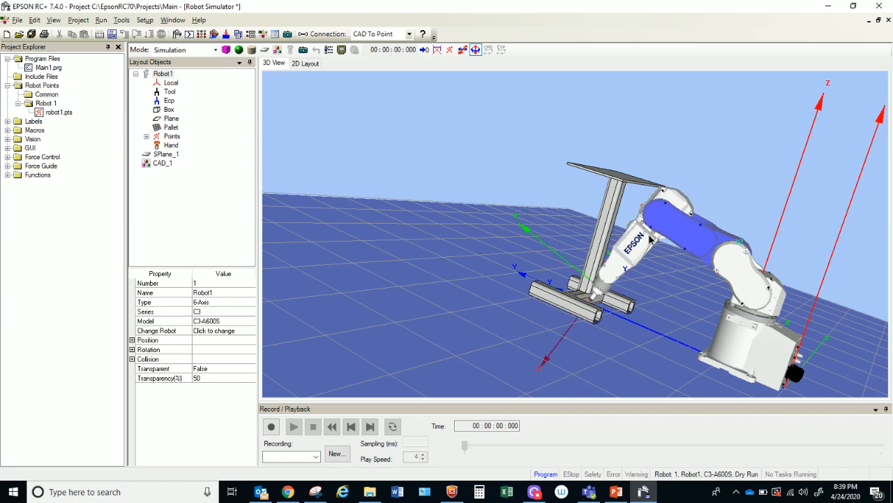
Step: Rotate joint J3 to adjust the forearm and jog the arm until the hand collides with the frame stand
left_click_drag(674, 298, 613, 313)
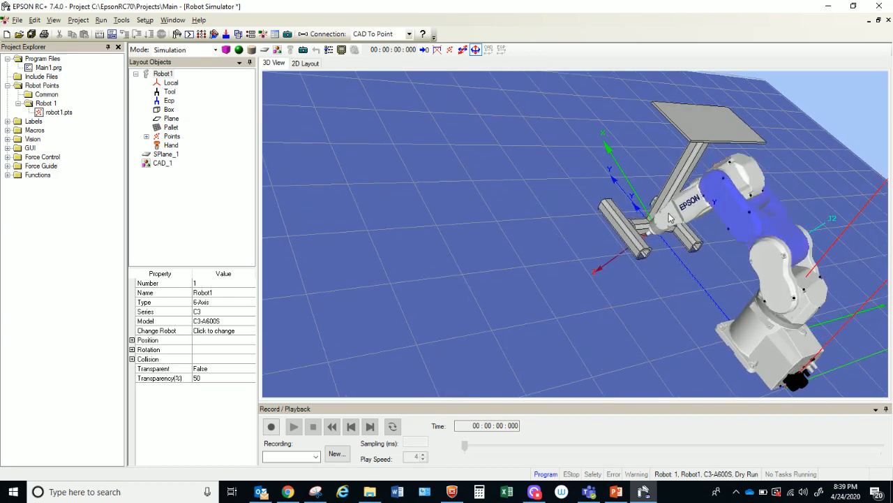
left_click_drag(735, 178, 745, 195)
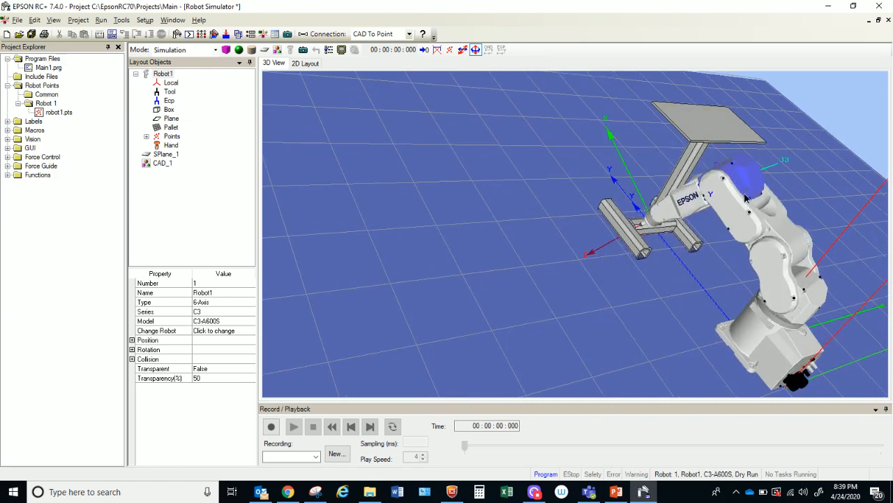
left_click_drag(663, 237, 764, 302)
mouse_move(813, 288)
left_mouse_down()
mouse_move(811, 281)
mouse_move(809, 303)
left_mouse_up()
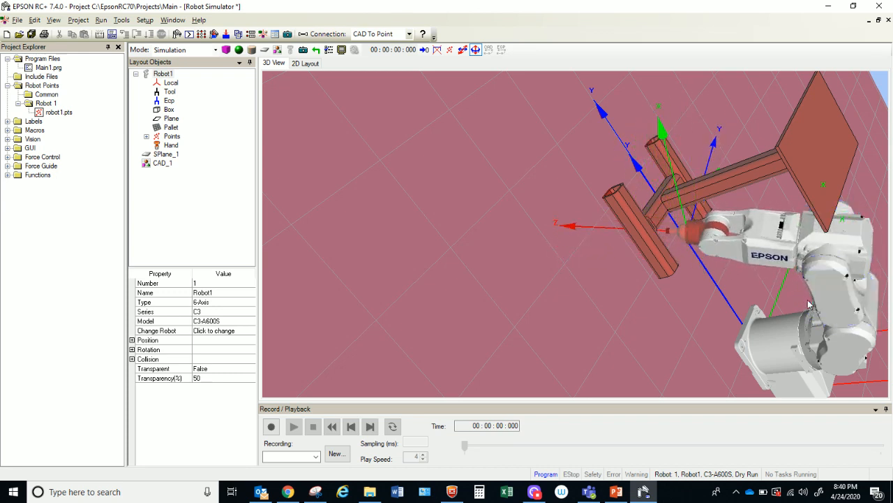
Step: Reset the collision and rotate joints J3 and J1 to reposition the hand beside the frame stand's base
left_click(316, 50)
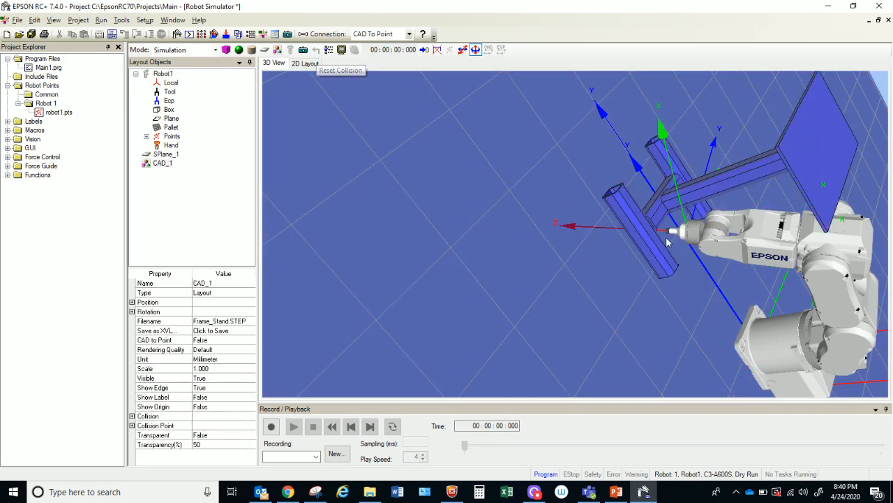
left_click_drag(849, 256, 840, 254)
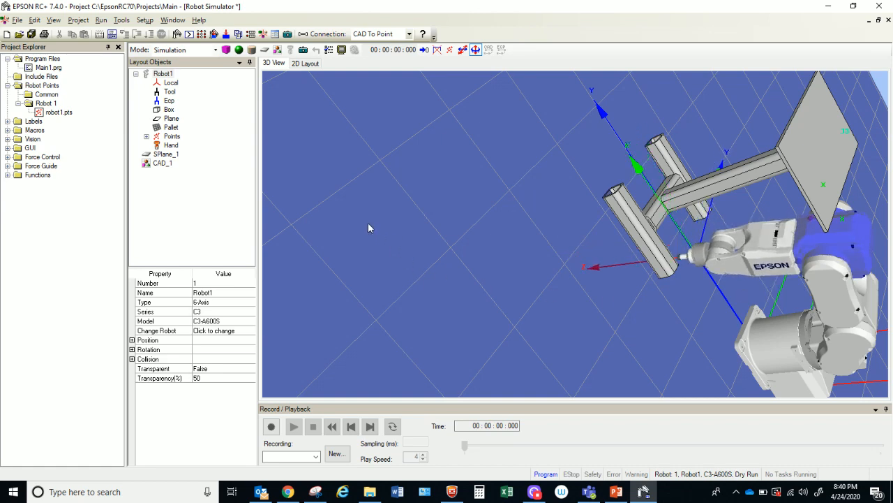
left_click_drag(370, 227, 304, 165)
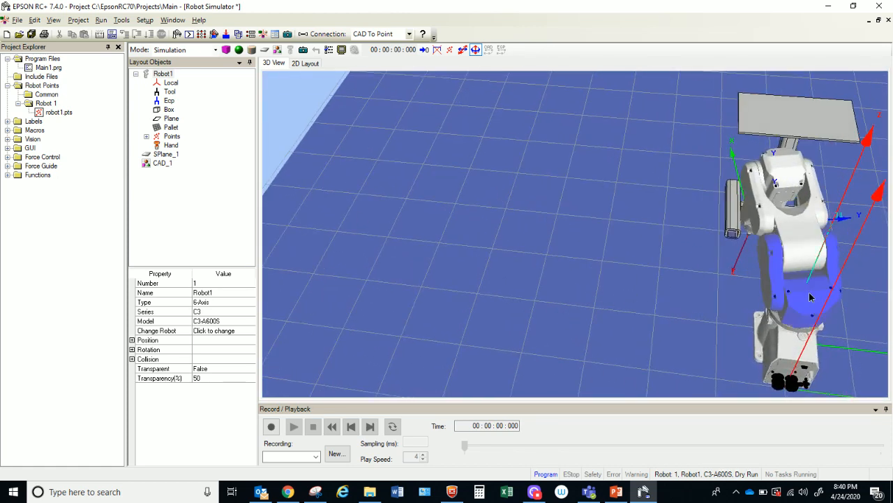
mouse_move(805, 292)
left_mouse_down()
mouse_move(818, 292)
mouse_move(566, 310)
mouse_move(593, 319)
mouse_move(594, 347)
mouse_move(528, 239)
mouse_move(572, 299)
mouse_move(534, 281)
mouse_move(531, 297)
left_mouse_up()
left_click_drag(791, 195, 802, 202)
Step: Check the hand's contact with the frame stand's base from a lower view and jog the arm slightly upward
left_click_drag(478, 219, 373, 153)
left_click_drag(621, 73, 683, 138)
left_click(588, 177)
left_click_drag(417, 326, 488, 321)
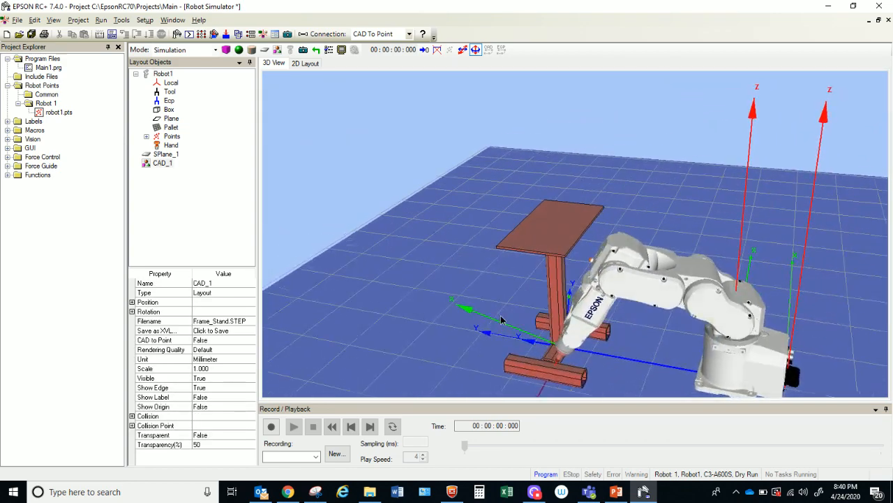
left_click(723, 312)
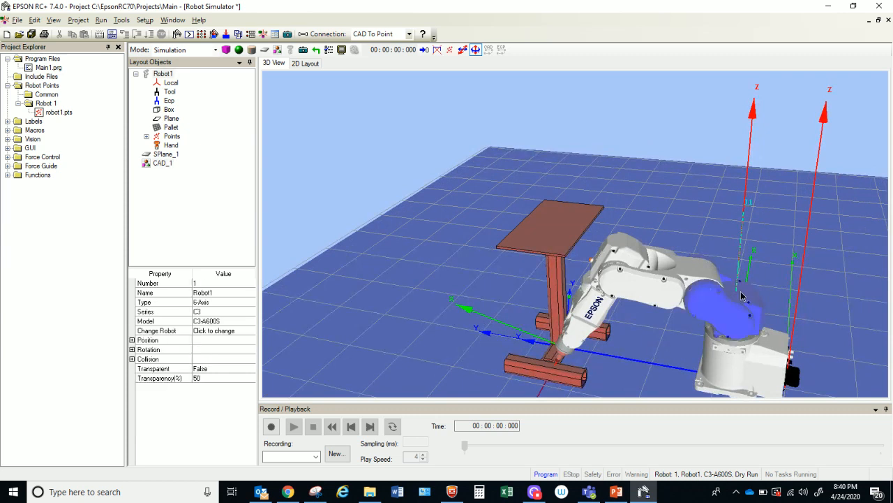
left_click(466, 174)
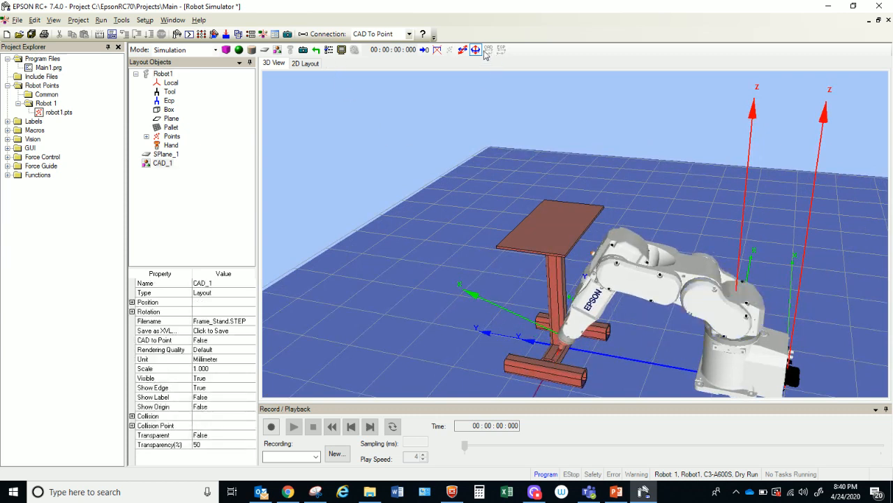
Step: Reset the collision, jog Robot1's wrist slightly near the frame stand's base, and check the hand's clearance from several angles
left_click(316, 51)
left_click_drag(448, 340, 483, 316)
left_click(567, 353)
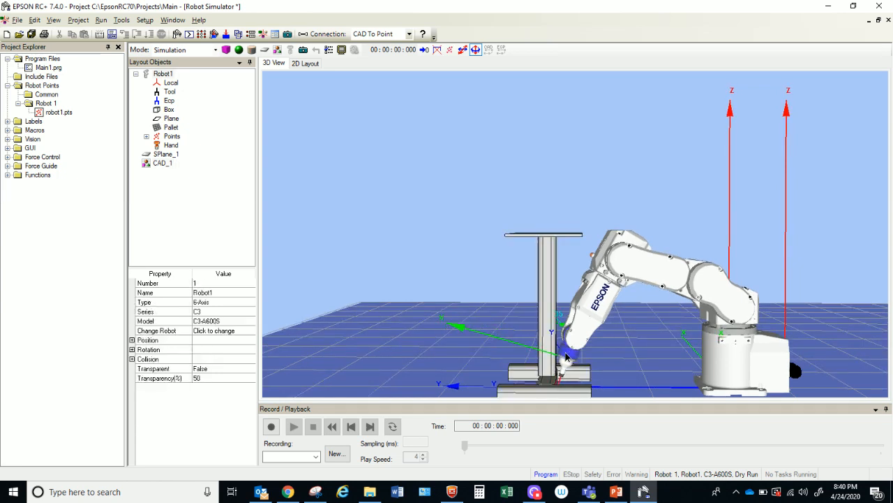
left_click_drag(563, 356, 565, 365)
middle_click_drag(577, 294, 659, 303)
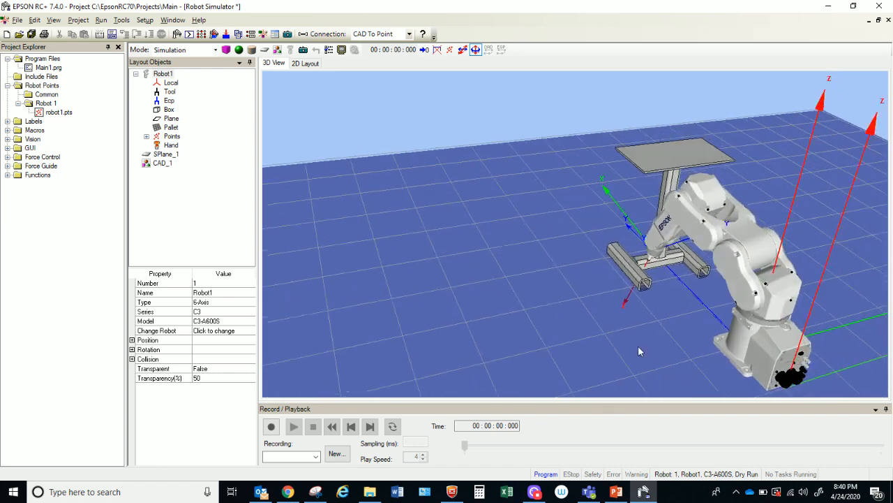
left_click(642, 267)
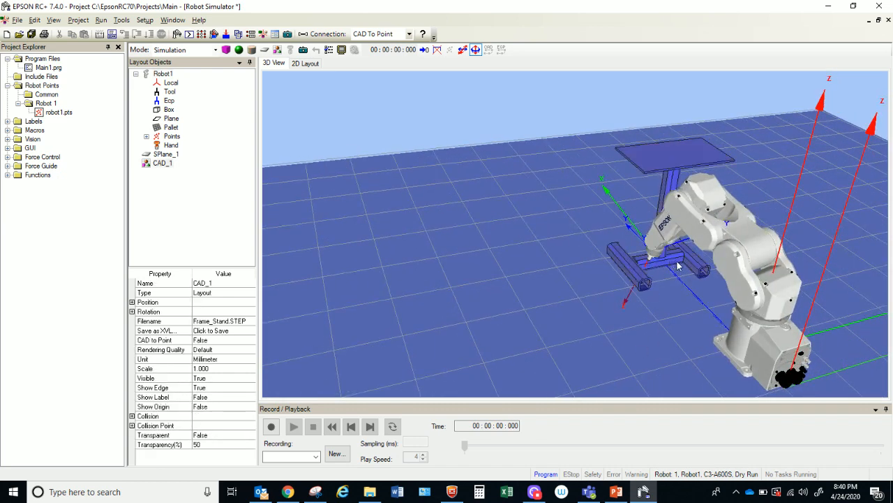
middle_click_drag(566, 325, 609, 327)
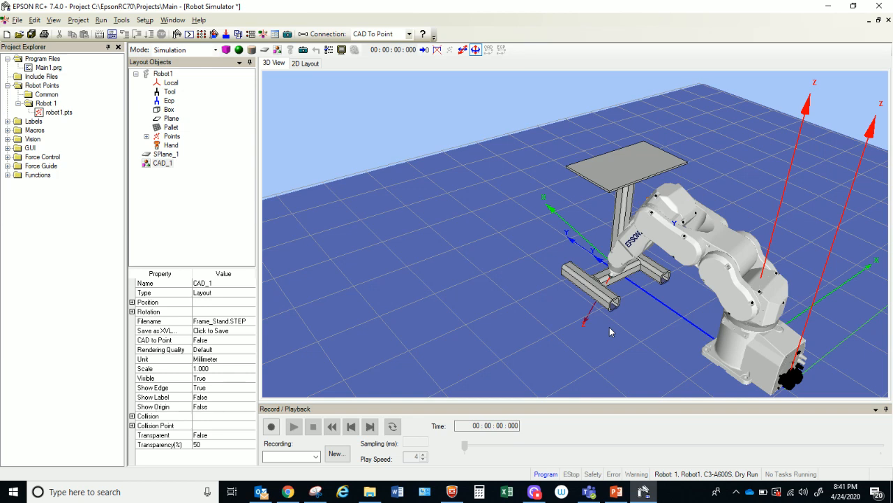
Step: Open Main1.prg and delete the Move P1 to Move P6 lines from the main function's loop
double_click(46, 68)
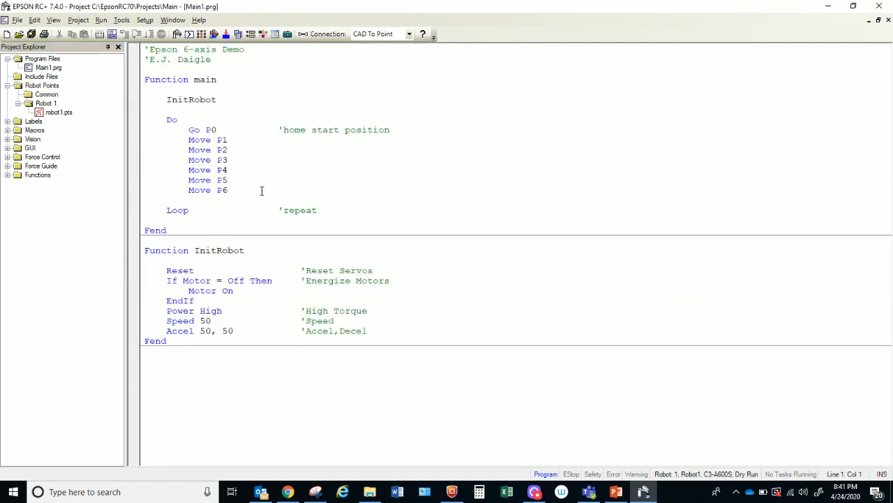
left_click(244, 45)
left_click_drag(246, 188, 147, 140)
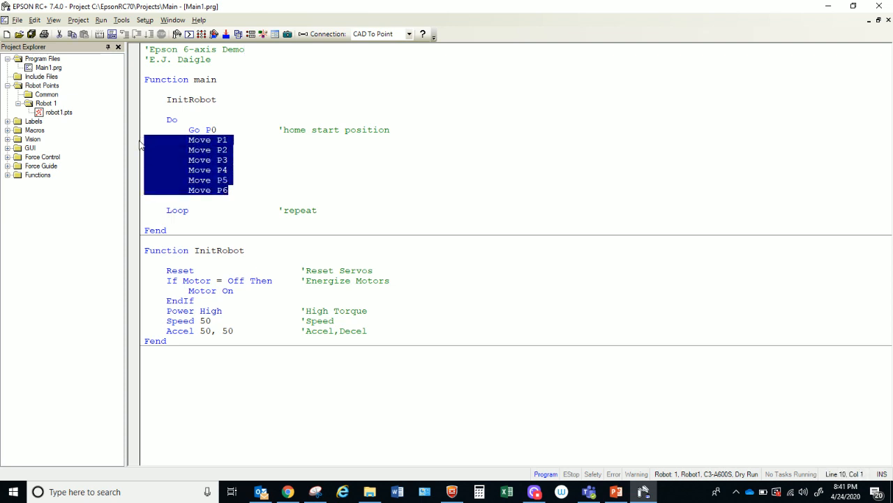
key("Delete")
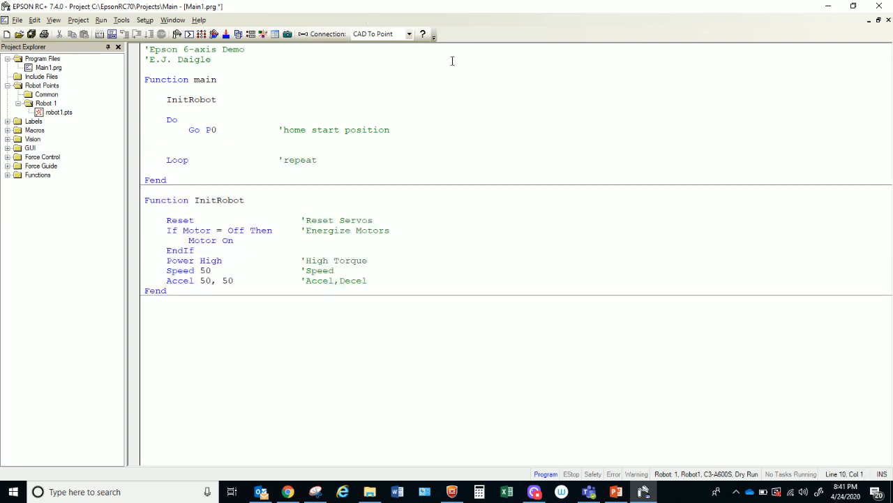
Step: Add a Move P1 statement below the Go P0 line in the main function
left_click(405, 129)
key("Return")
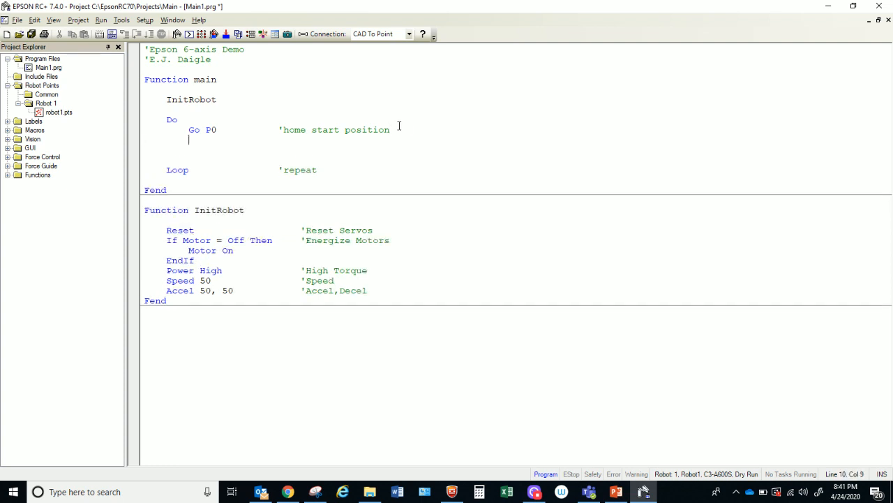
type("Move P1")
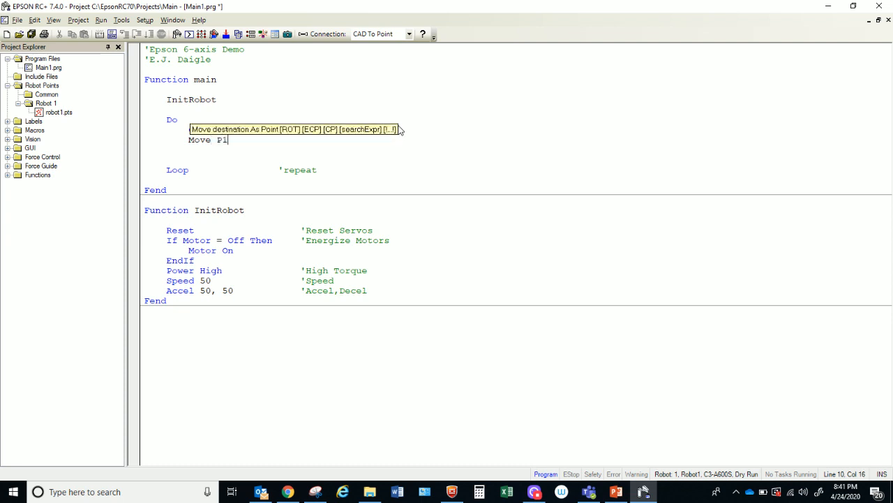
left_click(834, 320)
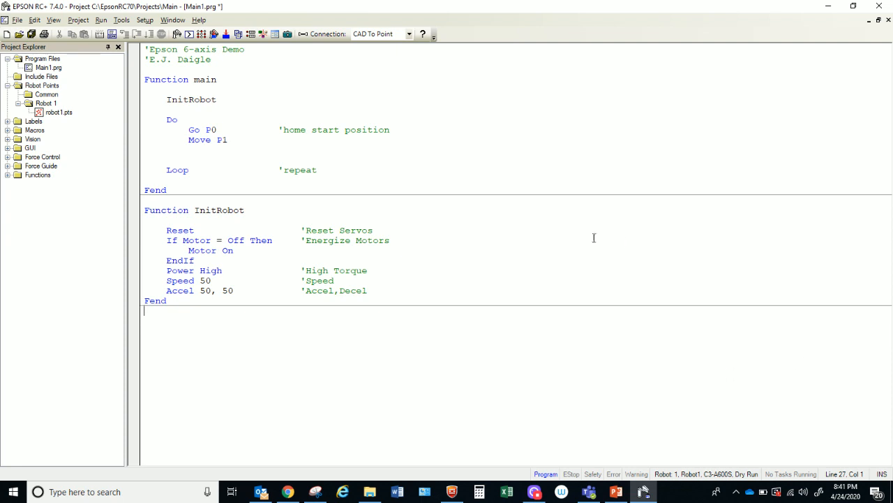
Step: Open the robot1.pts point file and delete the data of points 0 to 7
double_click(58, 113)
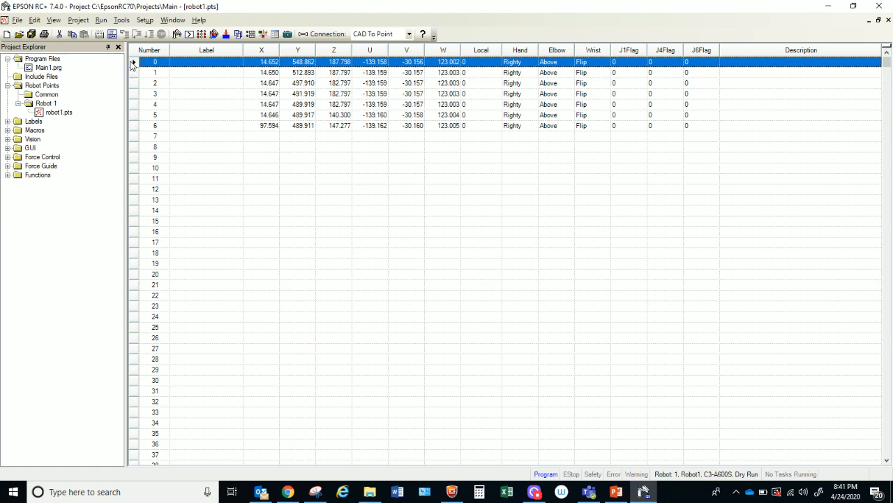
left_click_drag(131, 64, 139, 136)
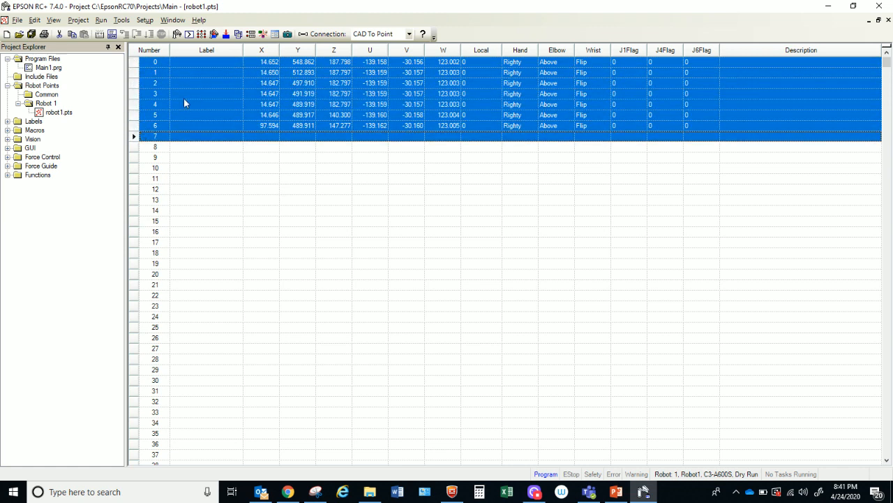
key("Delete")
left_click(393, 231)
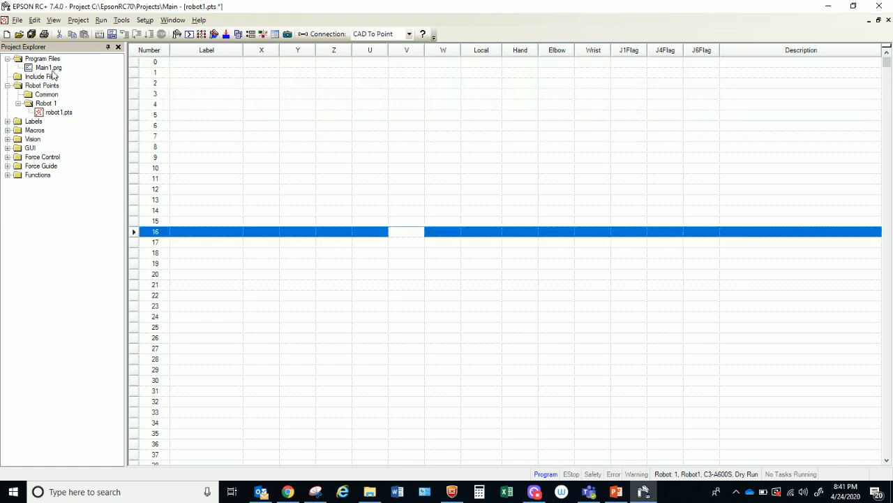
Step: Minimize the point file and program windows and maximize the Robot Simulator
left_click(869, 20)
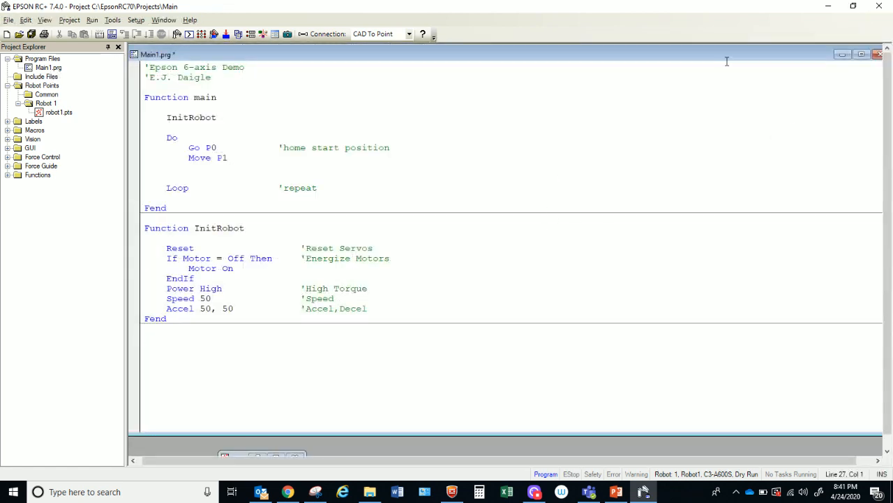
left_click(843, 54)
left_click(474, 204)
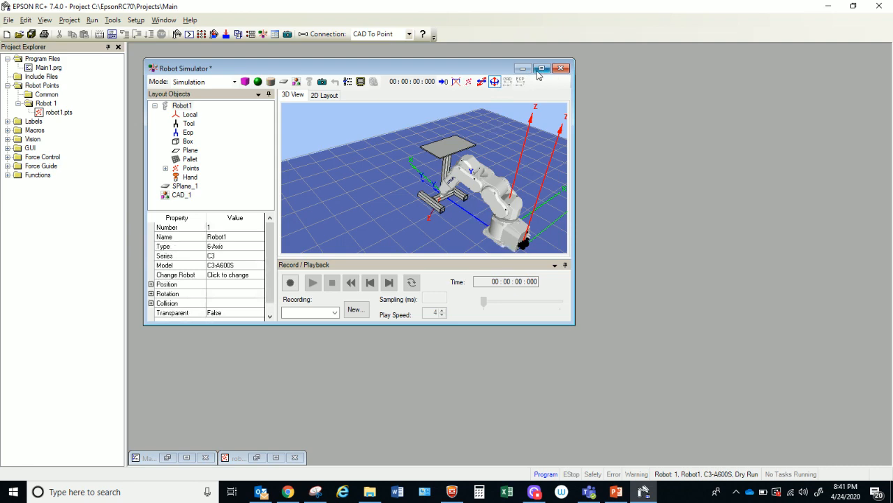
left_click(542, 67)
left_click(669, 283)
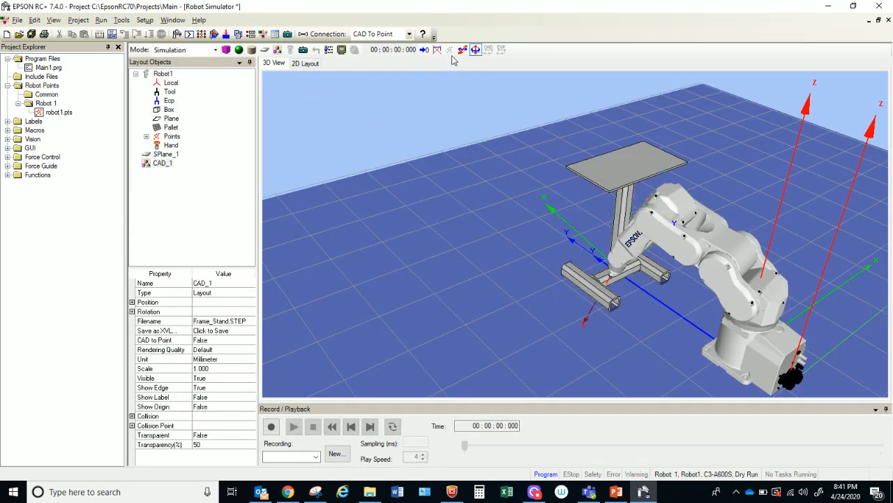
Step: Teach Robot1's current position as point P0 in robot1.pts using local 0
left_click(476, 50)
left_click_drag(468, 127, 479, 232)
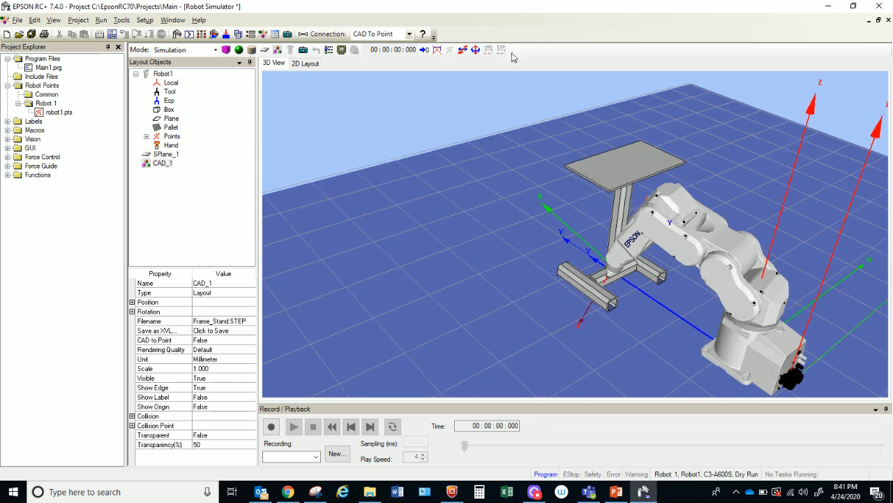
left_click(475, 50)
left_click(651, 241)
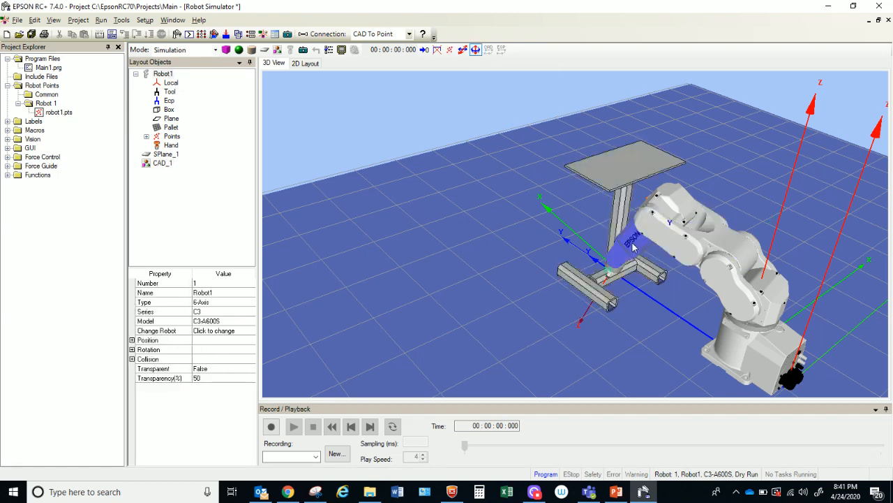
left_click(448, 51)
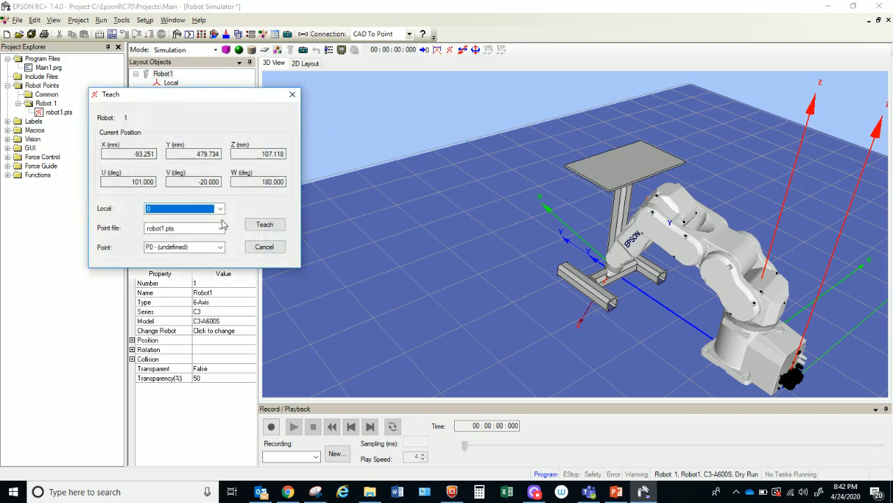
left_click(264, 225)
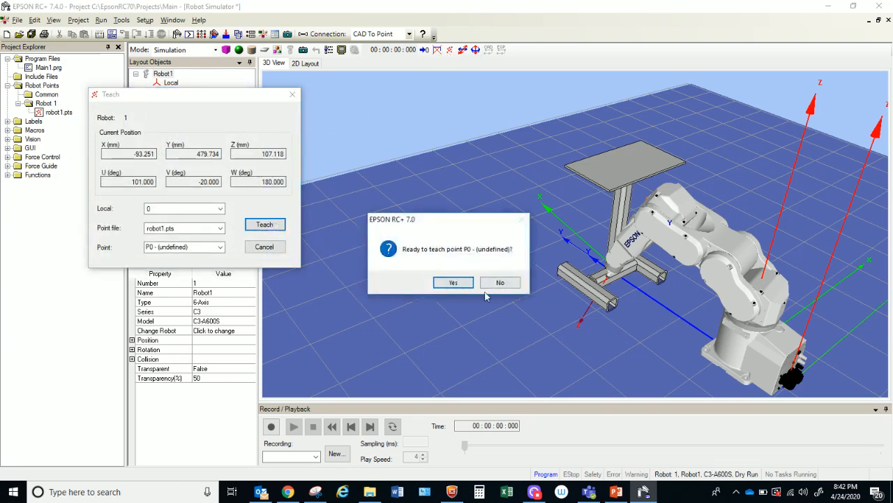
left_click(454, 281)
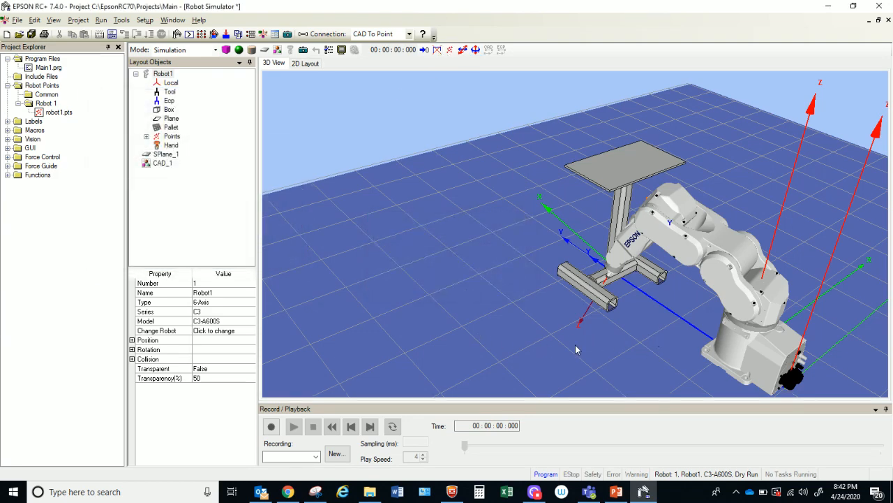
Step: Open the Robot Manager, reset the robot and turn its motors on
scroll(550, 338, "up", 8)
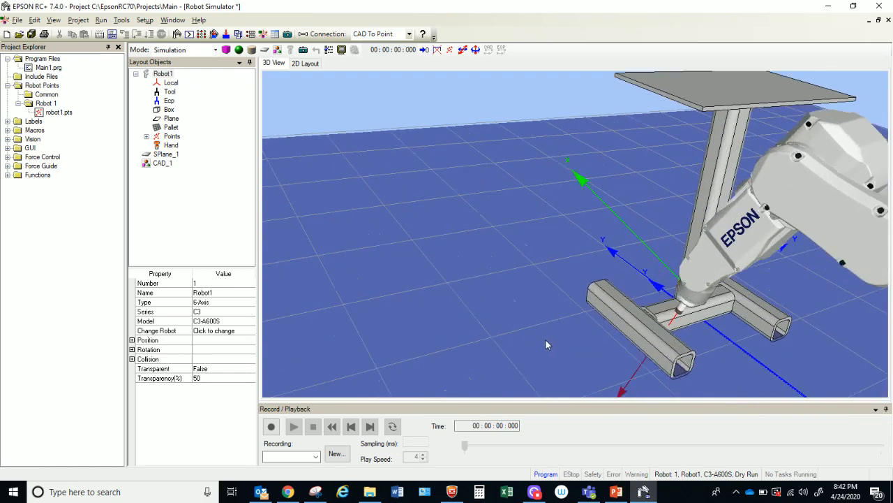
scroll(543, 340, "up", 3)
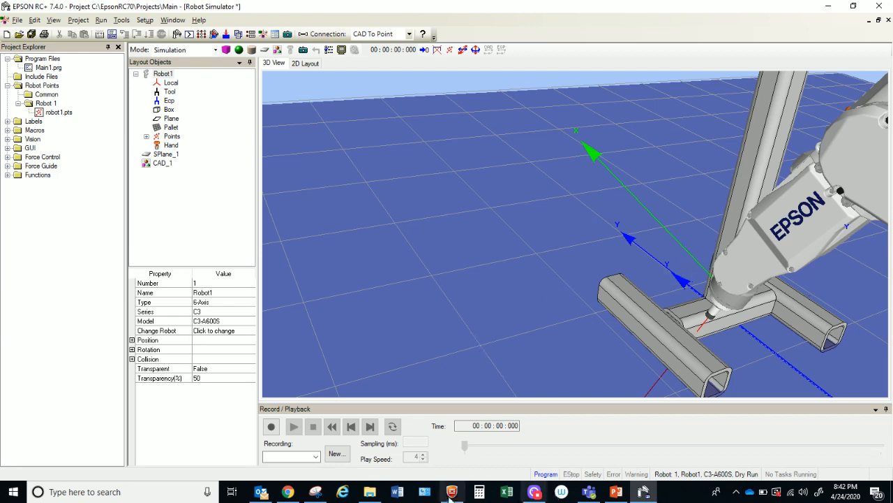
left_click(121, 21)
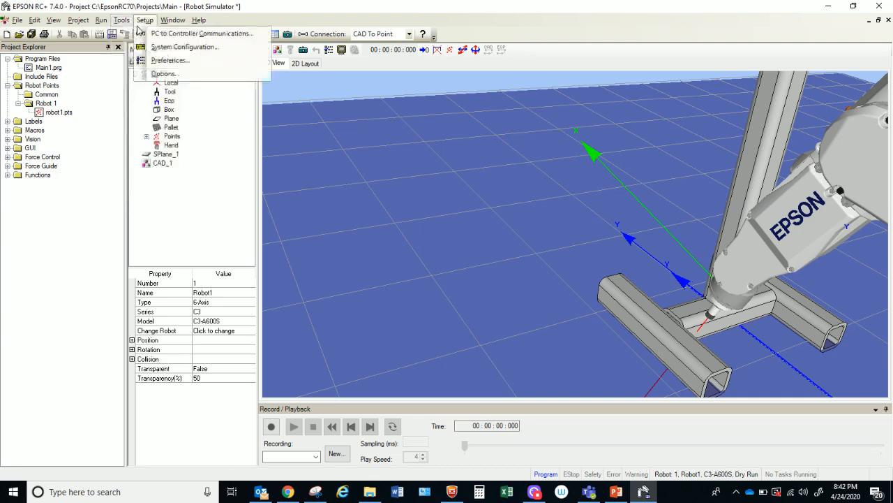
left_click(127, 34)
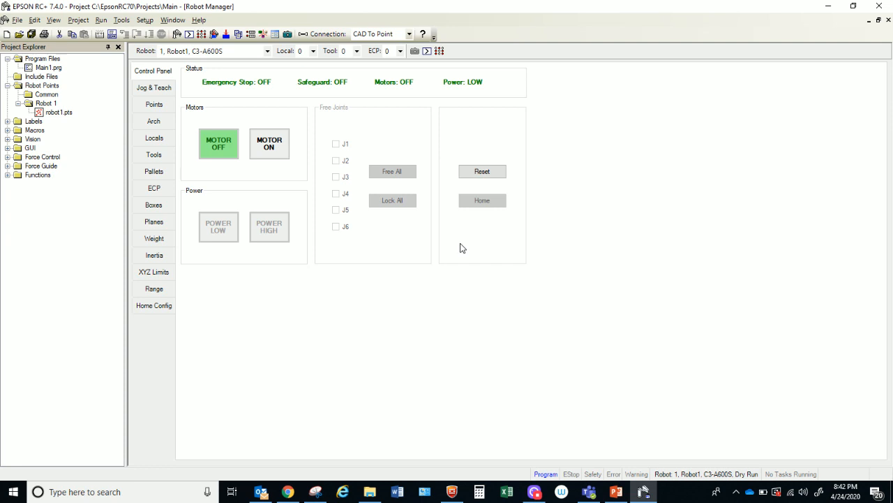
left_click(479, 176)
left_click(270, 152)
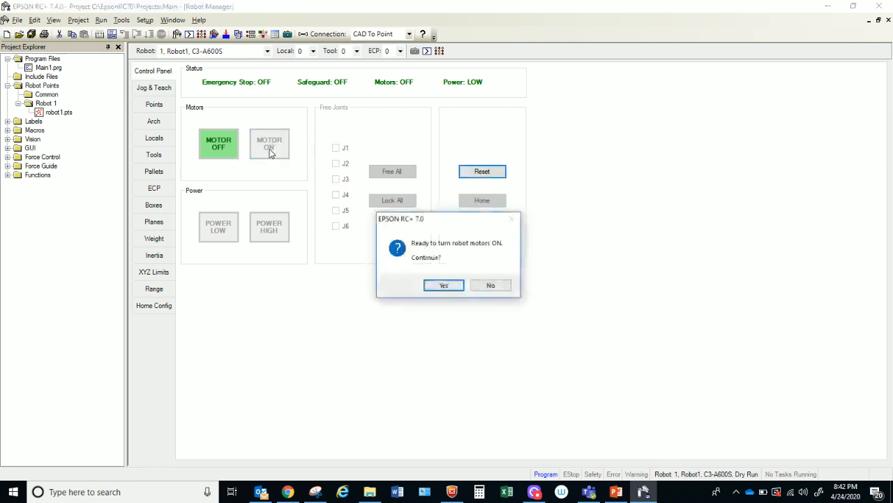
left_click(442, 285)
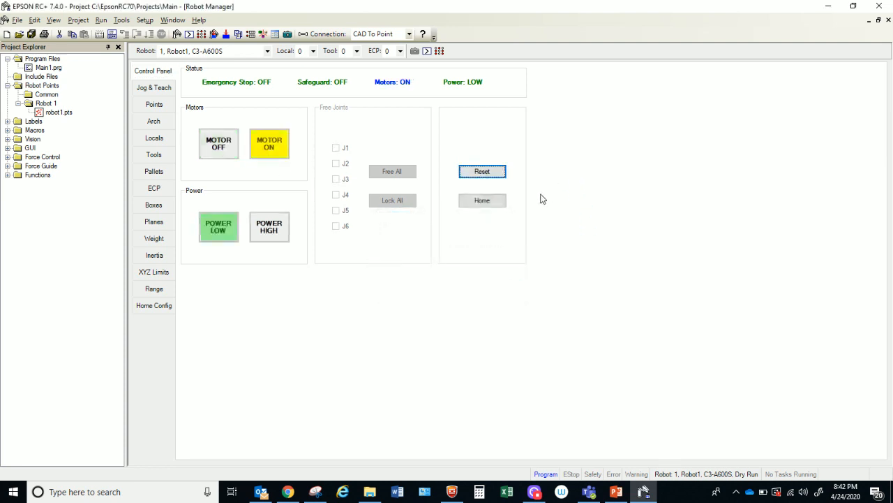
left_click(483, 176)
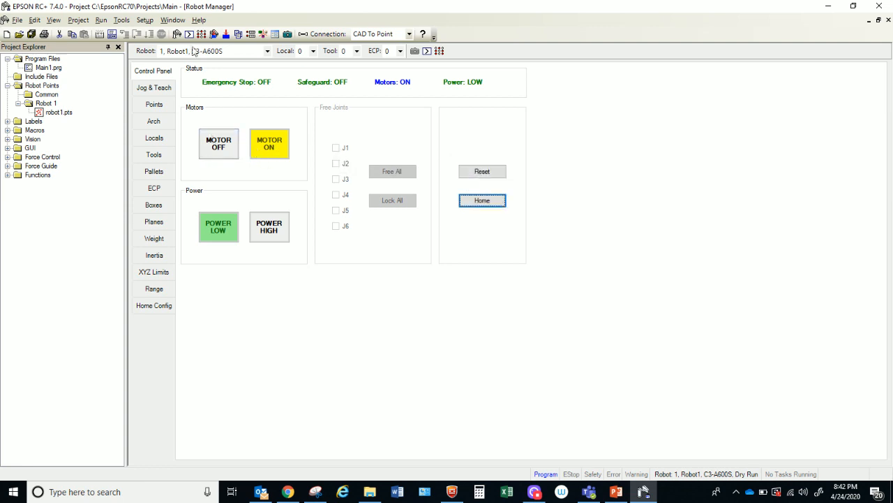
Step: Set the jogging mode to Joint in the Robot Manager's Jog & Teach page
left_click(155, 89)
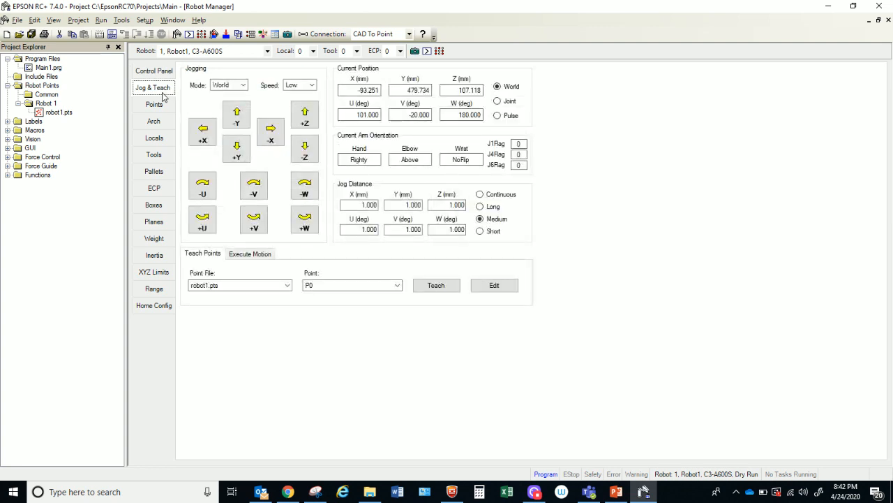
left_click(241, 85)
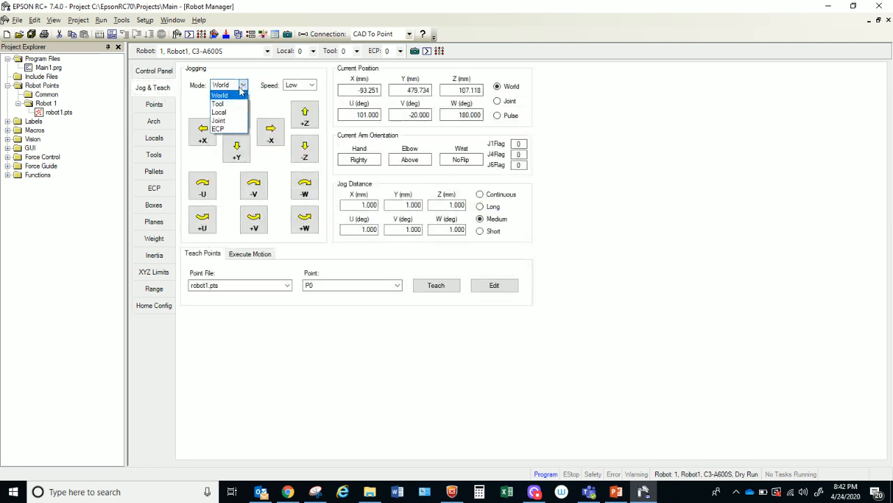
left_click(221, 120)
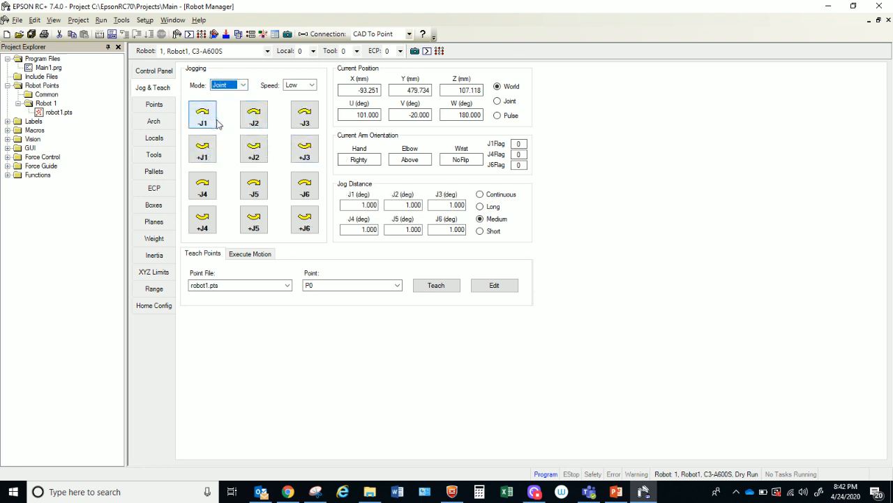
Step: Arrange the Robot Simulator beside the Robot Manager and enlarge its 3D view around the hand and frame stand
left_click(878, 20)
left_click_drag(628, 71, 704, 71)
left_click_drag(332, 71, 312, 50)
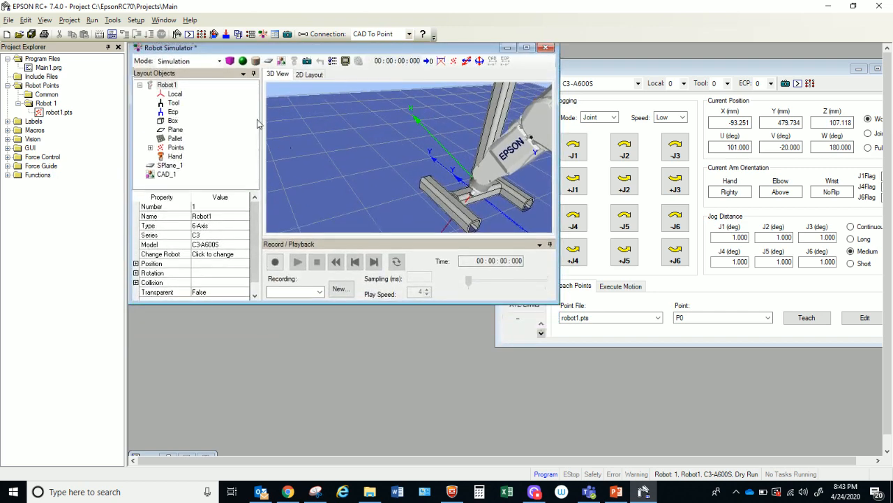
left_click_drag(261, 119, 192, 132)
left_click_drag(347, 302, 334, 438)
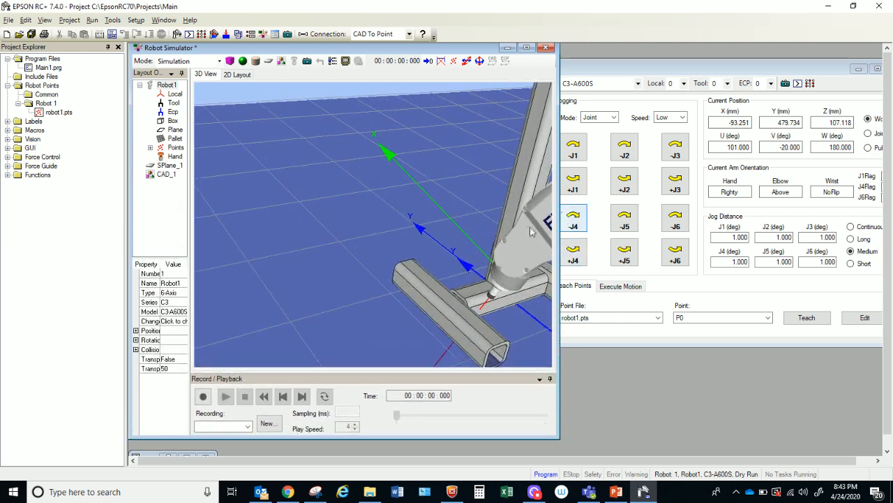
left_click_drag(325, 270, 350, 225)
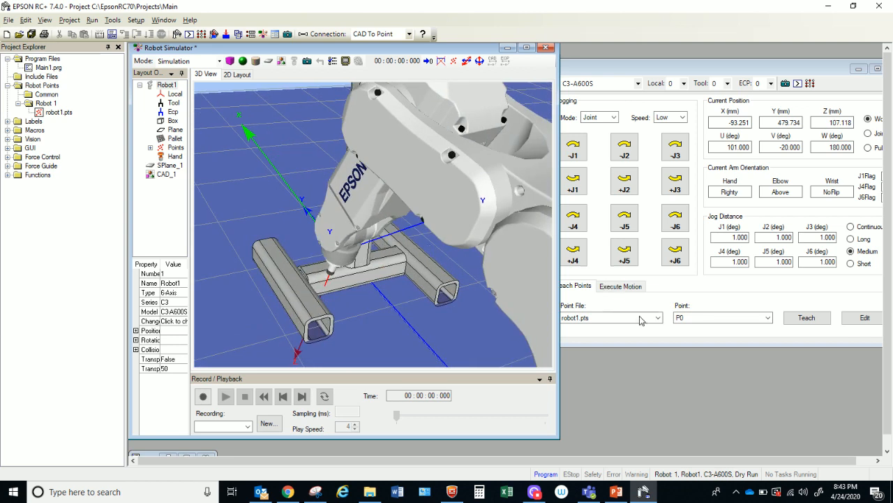
Step: Jog joint J1 in the negative direction and back in the positive direction in 1-degree steps
left_click(578, 146)
left_click(578, 146)
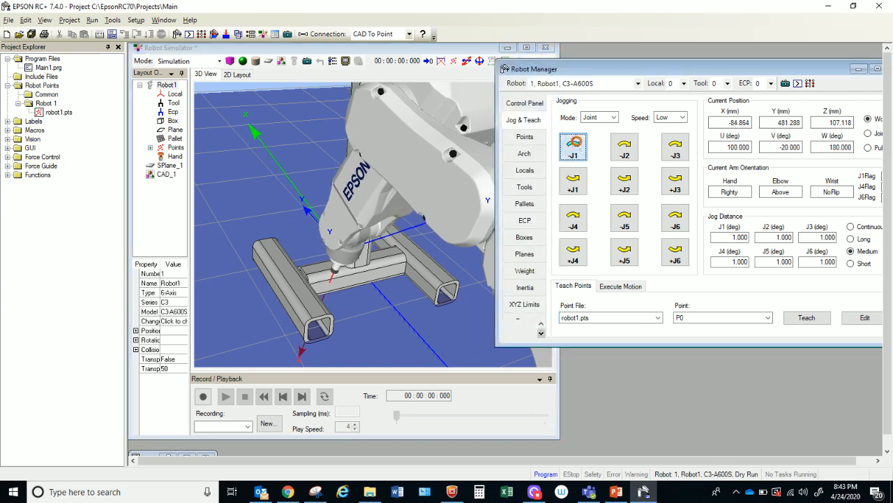
left_click(578, 146)
left_click(578, 145)
left_click(575, 178)
left_click(573, 178)
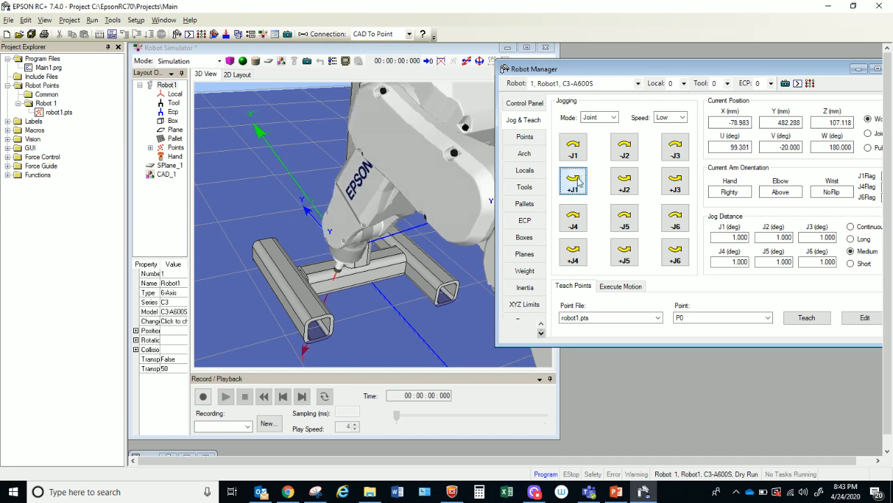
left_click(574, 178)
Step: Jog joint J2 in the negative direction and joint J3 both ways, bringing the V angle to about -20.7 degrees
left_click(625, 150)
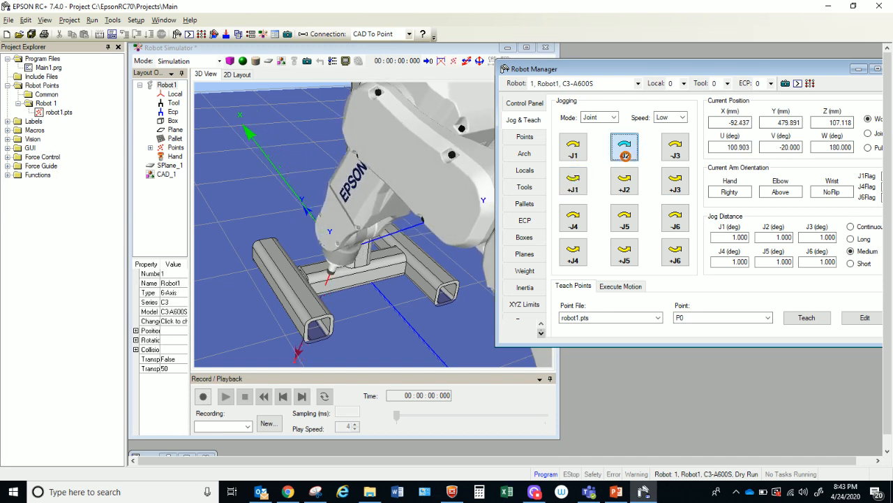
left_click(626, 159)
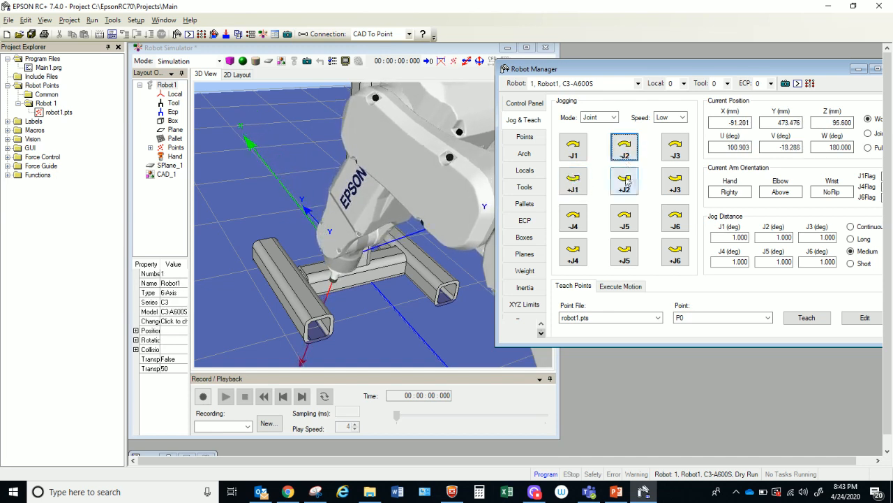
left_click(675, 148)
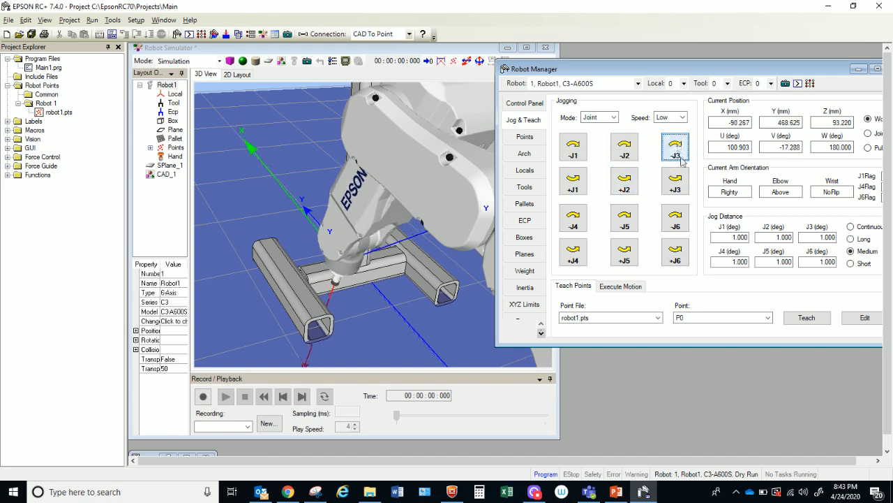
left_click(681, 181)
left_click(680, 180)
left_click(680, 179)
left_click(679, 179)
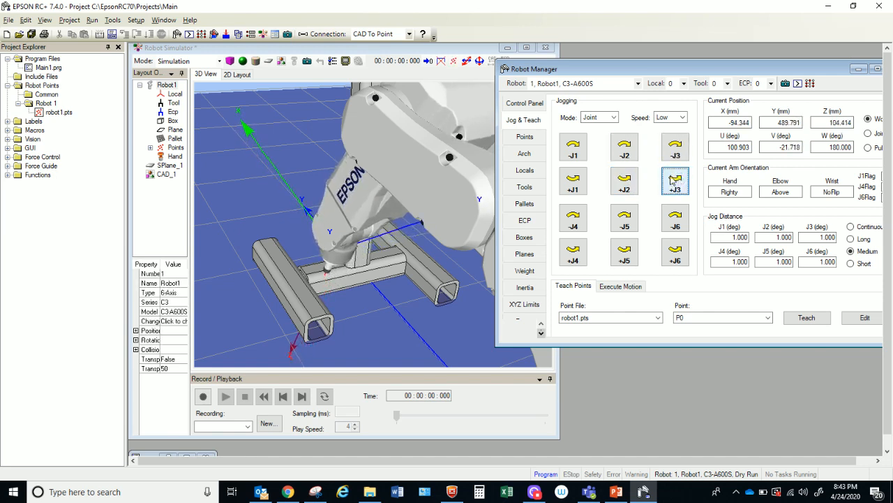
left_click(675, 146)
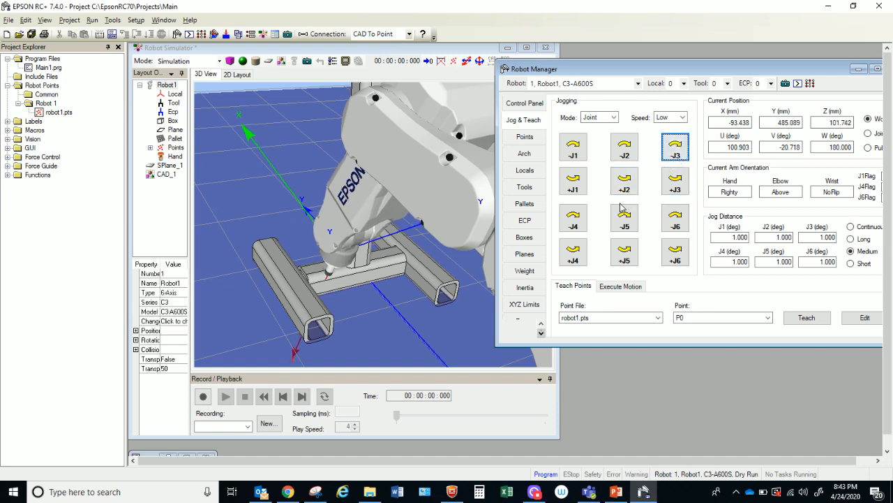
Step: Jog joint J1 in the positive direction until the tool's X position is about -107.9 mm
left_click(570, 149)
left_click(578, 179)
left_click(582, 180)
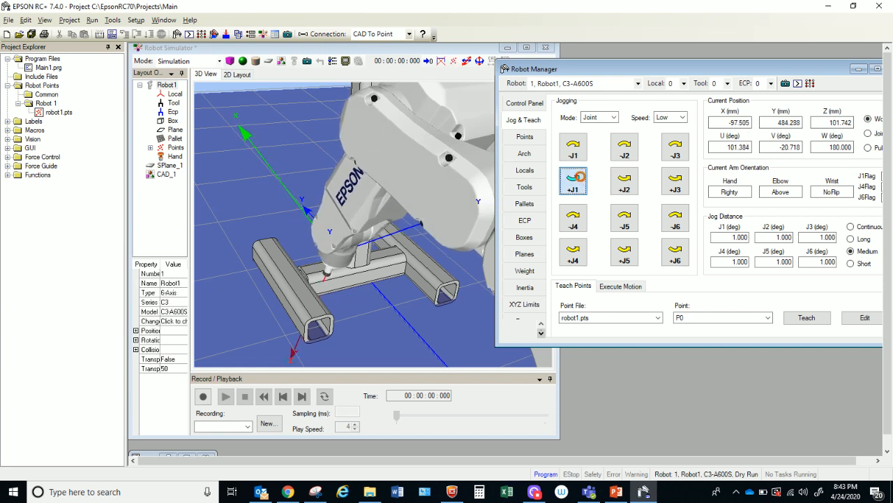
Step: Re-teach point P0 in robot1.pts at the jogged robot position, using local 0
left_click(454, 62)
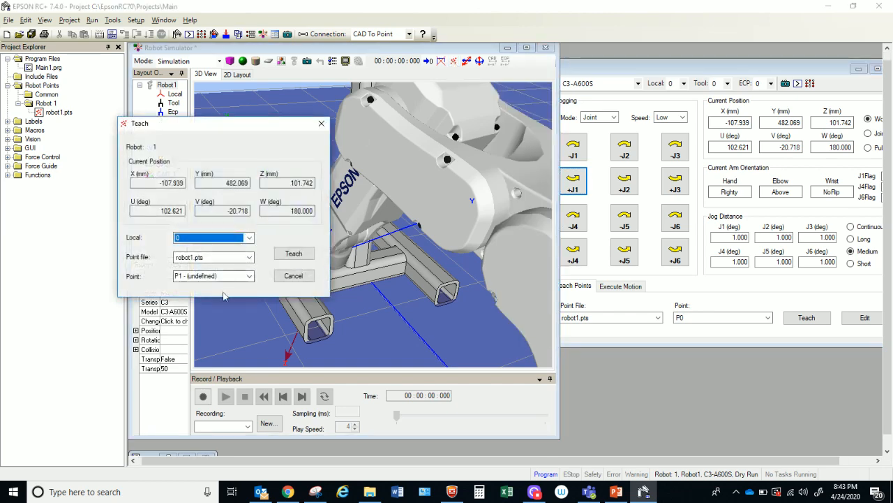
left_click(250, 277)
left_click(249, 288)
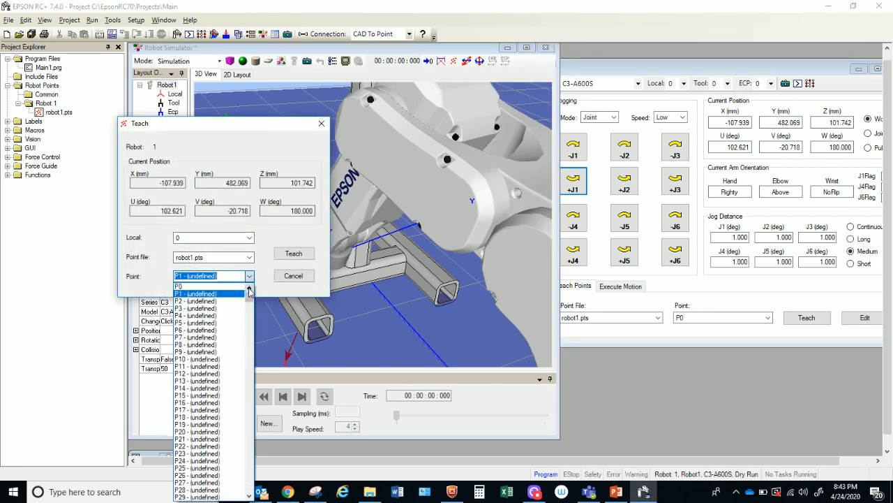
left_click(230, 286)
left_click(292, 254)
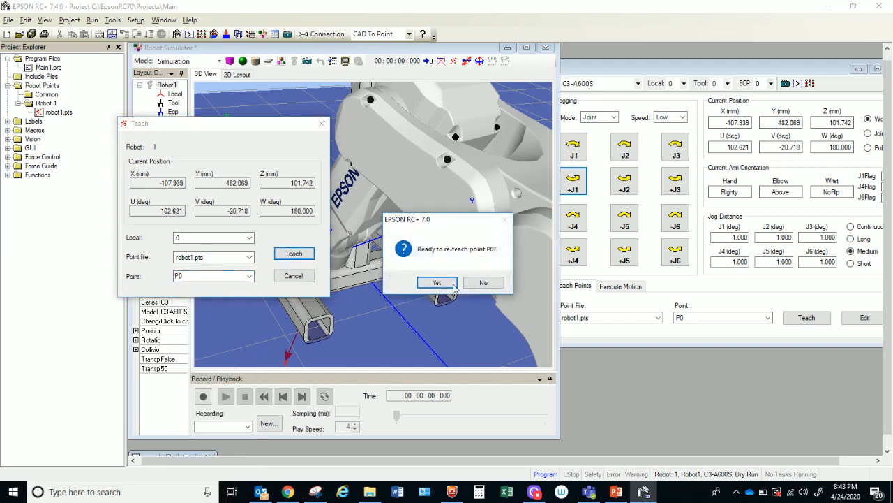
left_click(437, 282)
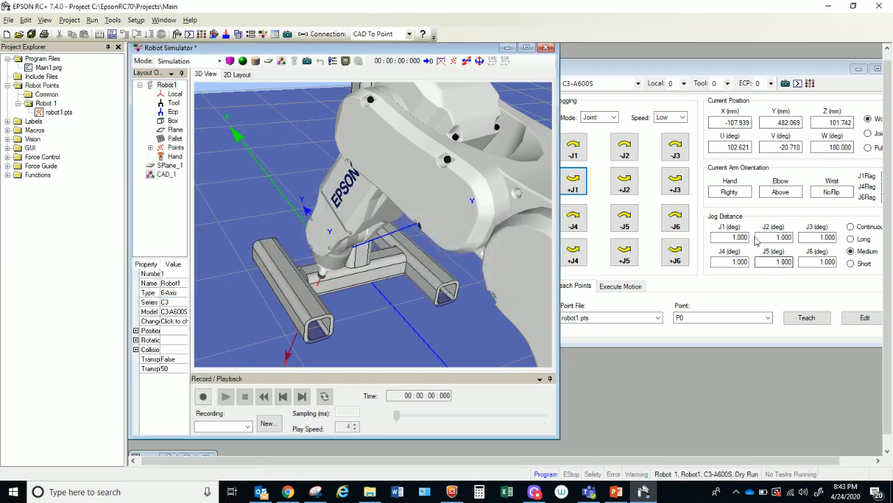
Step: Move the Robot Manager clear of the 3D view and set the jogging mode to World
left_click(698, 75)
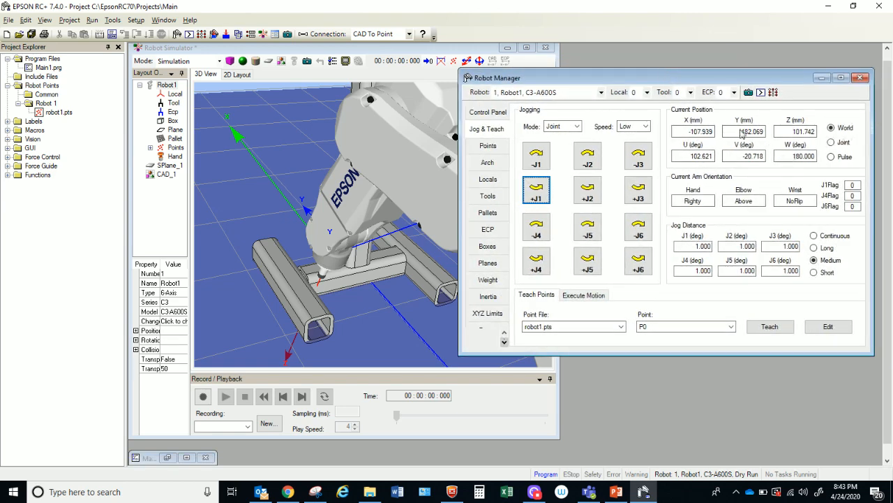
left_click_drag(672, 84, 765, 75)
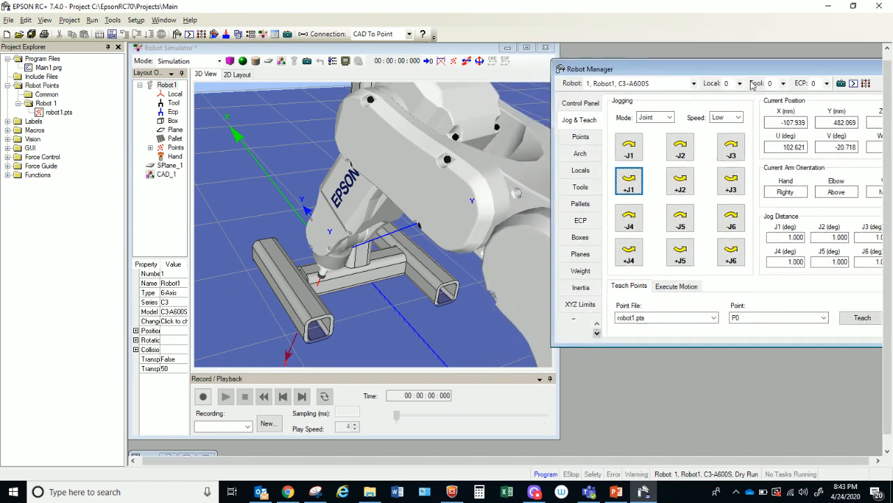
left_click(670, 117)
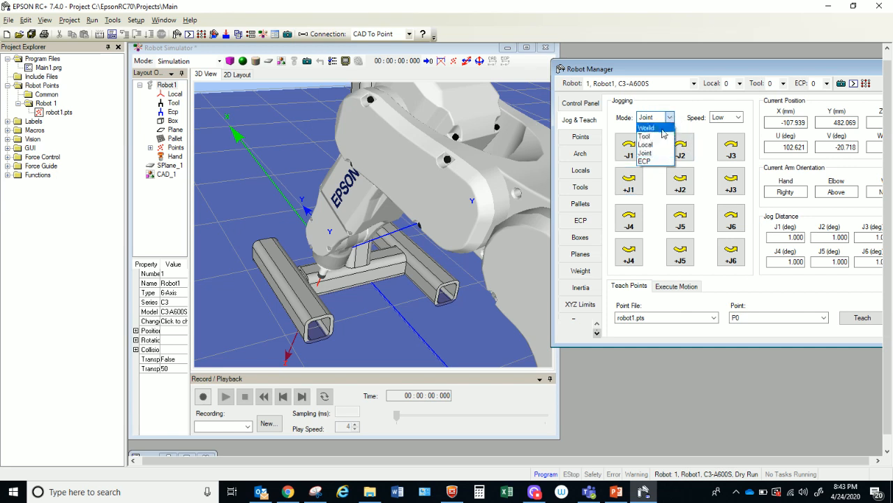
left_click(649, 128)
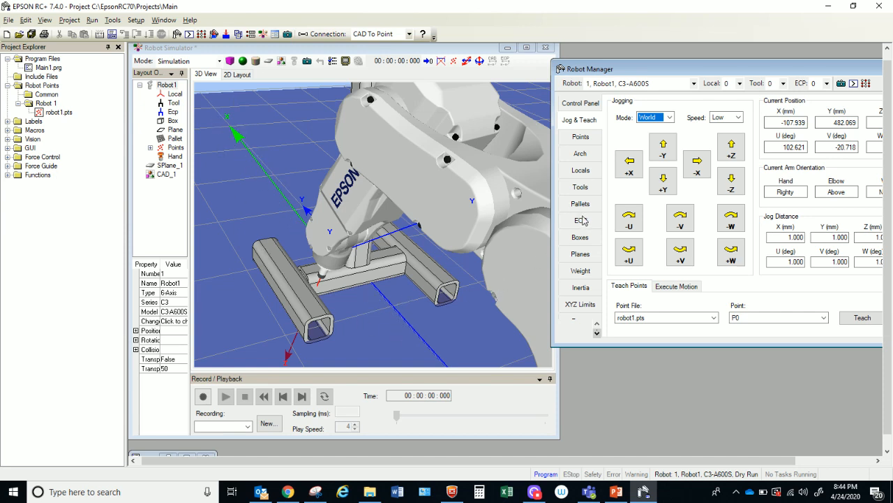
Step: Jog the robot along the Y axis in the negative direction and back to its starting position
left_click(664, 154)
left_click(663, 153)
left_click(663, 154)
left_click(663, 154)
left_click(664, 153)
left_click(663, 154)
left_click(663, 153)
left_click(663, 152)
left_click(663, 185)
left_click(663, 185)
left_click(663, 182)
left_click(664, 183)
left_click(663, 183)
left_click(663, 183)
left_click(663, 183)
left_click(663, 185)
left_click(663, 185)
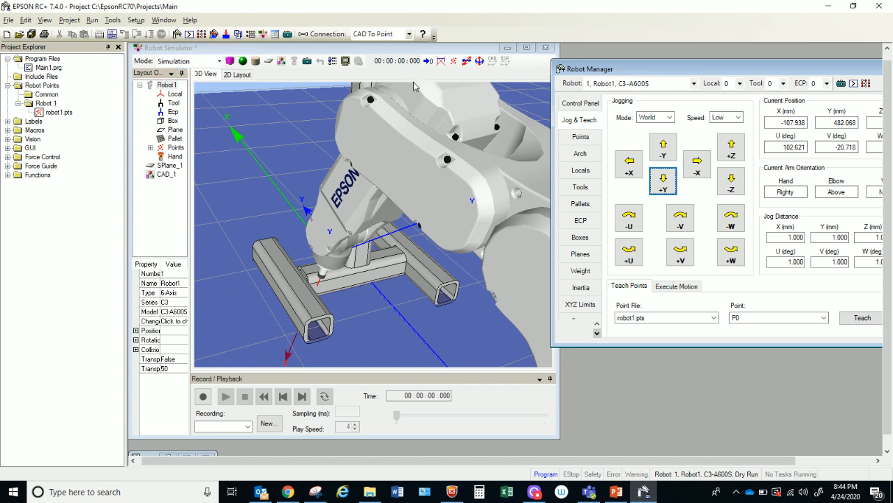
Step: Overwrite point P0 in robot1.pts with the current World-jogged position, using local 0
left_click(453, 61)
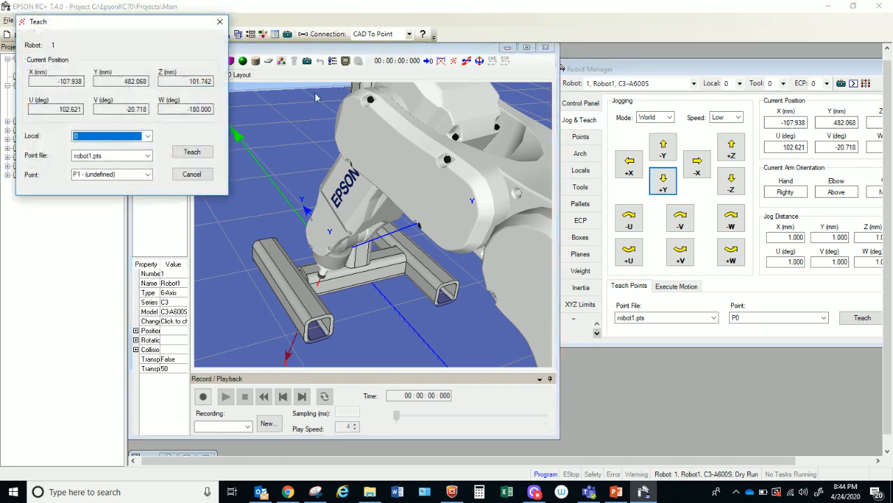
left_click(145, 176)
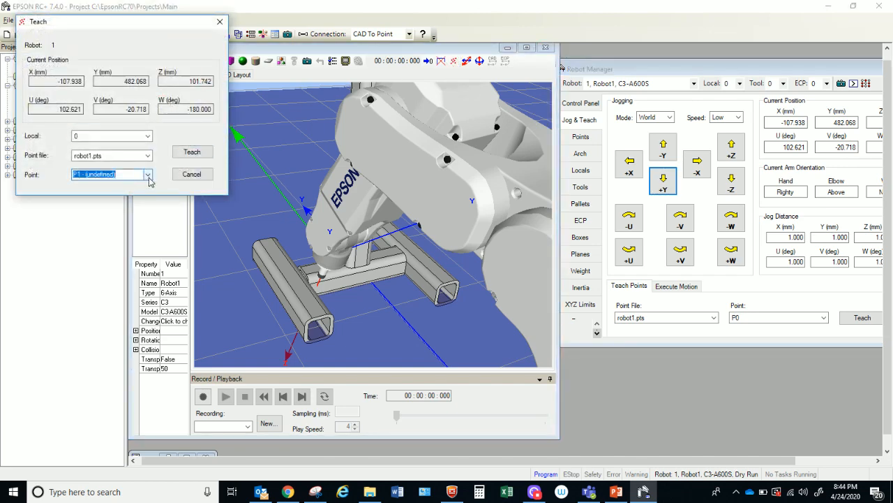
left_click(148, 176)
left_click(148, 186)
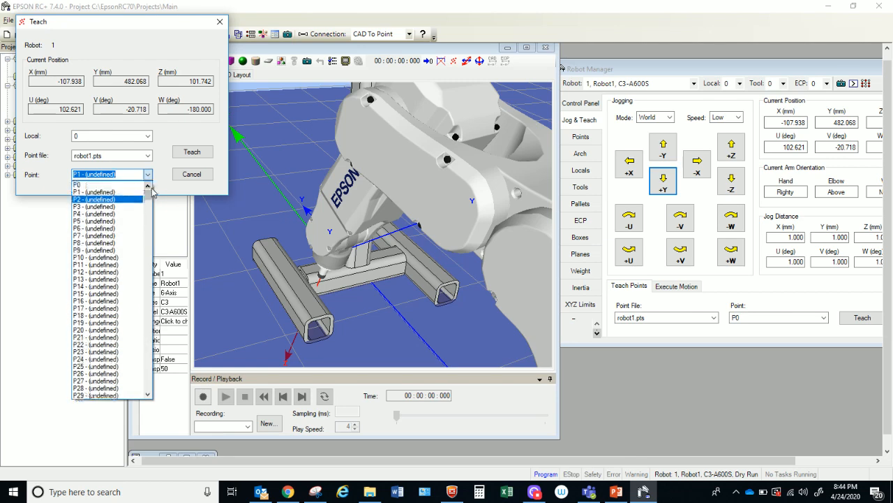
left_click(133, 185)
left_click(192, 153)
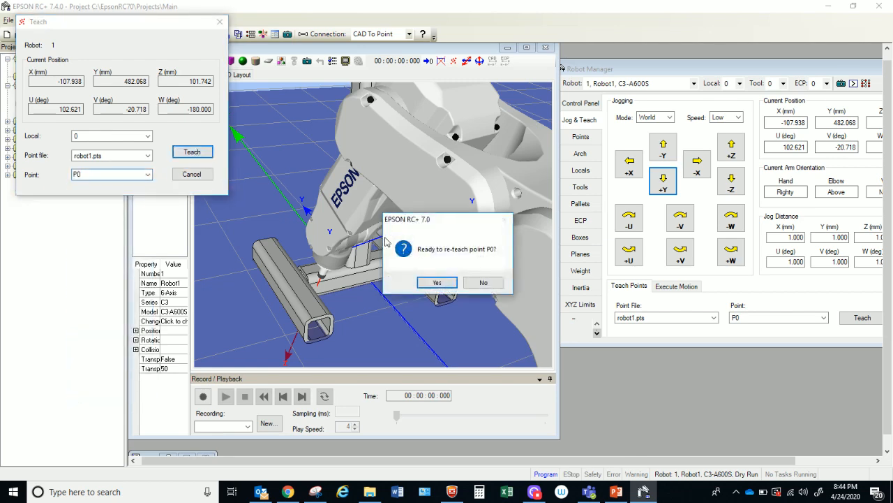
left_click(438, 283)
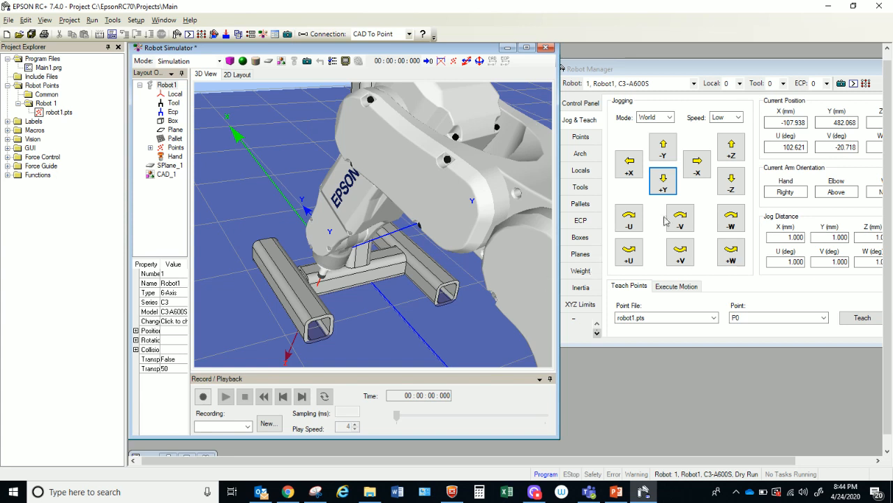
Step: Jog the robot in the positive X direction in 1 mm steps to about X -71 mm
left_click(700, 169)
left_click(633, 172)
left_click(633, 172)
left_click(631, 172)
left_click(632, 173)
left_click(633, 174)
left_click(634, 176)
left_click(633, 174)
left_click(633, 174)
left_click(632, 173)
left_click(632, 172)
left_click(633, 172)
left_click(632, 172)
left_click(632, 172)
left_click(632, 173)
left_click(631, 173)
left_click(632, 173)
left_click(633, 175)
left_click(633, 176)
left_click(633, 175)
left_click(632, 174)
left_click(631, 172)
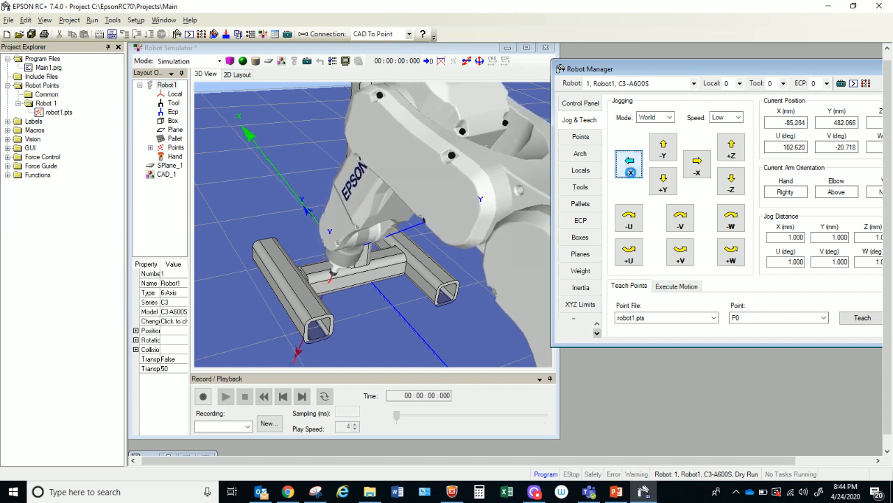
left_click(631, 174)
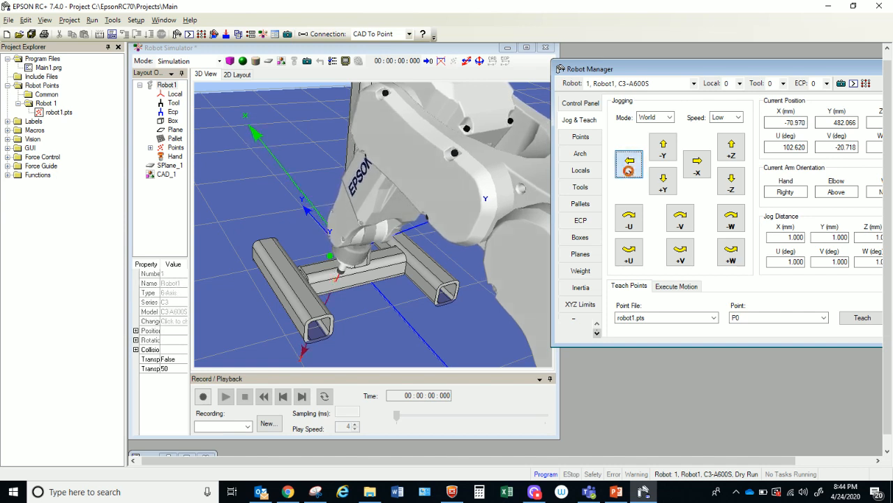
Step: Set the jogging speed to High and continue jogging in positive X to about X -39 mm
left_click(719, 125)
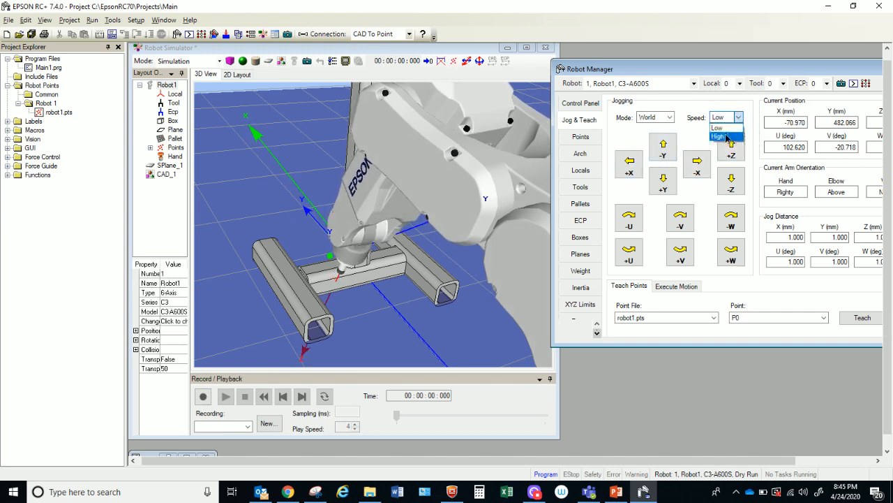
left_click(632, 169)
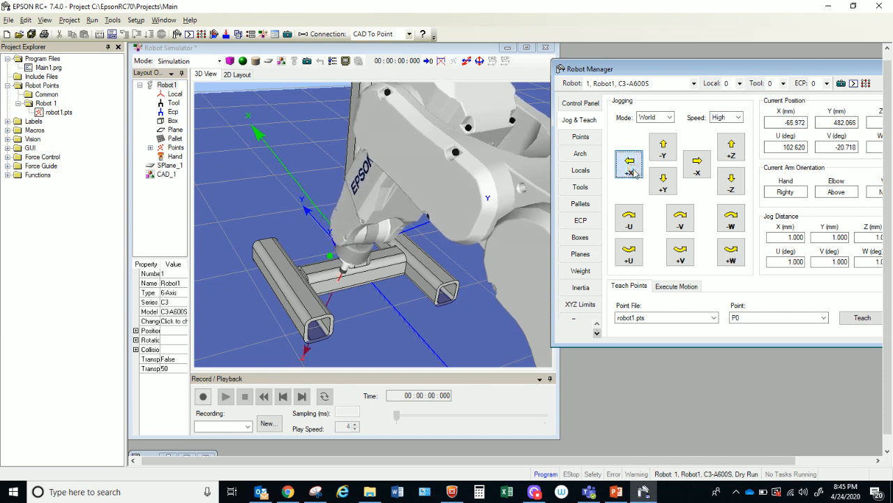
left_click(633, 169)
left_click(631, 167)
left_click(632, 169)
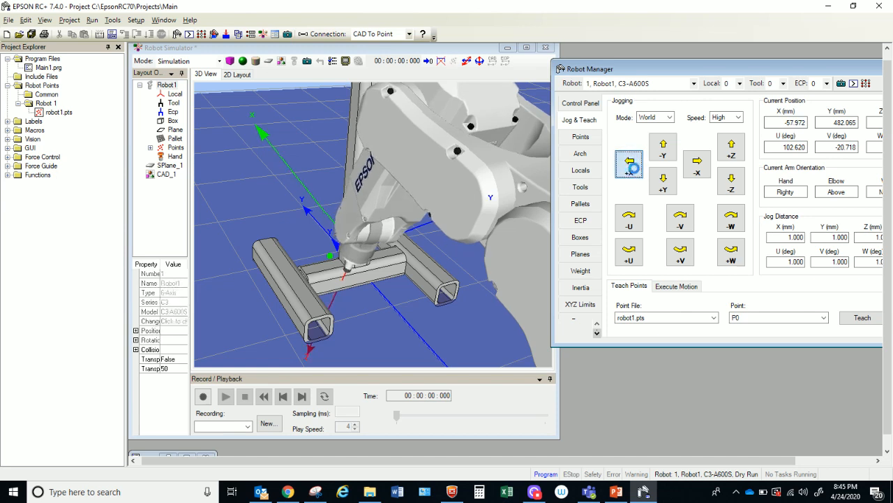
left_click(632, 167)
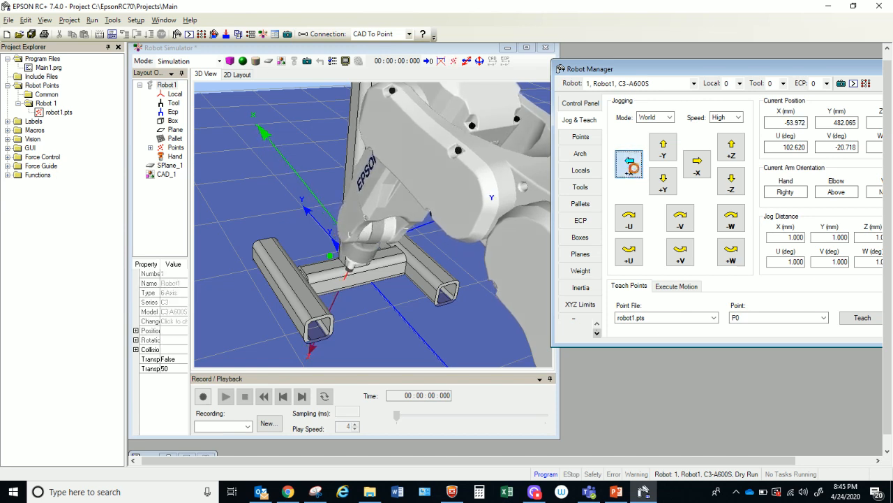
left_click(634, 169)
left_click(634, 168)
left_click(633, 169)
left_click(634, 169)
left_click(634, 169)
left_click(634, 169)
left_click(634, 169)
left_click(635, 169)
left_click(635, 167)
left_click(635, 167)
left_click(635, 168)
left_click(635, 168)
left_click(635, 167)
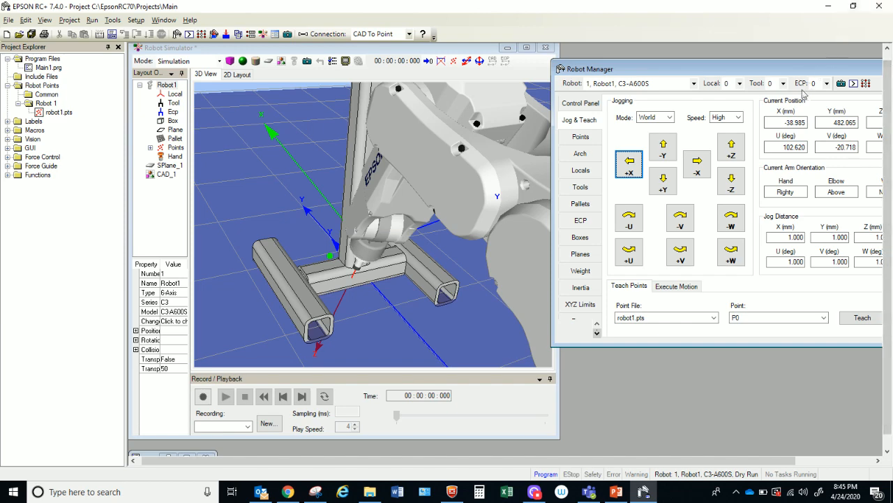
Step: Bring the full Robot Manager into view and jog the robot further in positive X to about X -25 mm
left_click_drag(801, 68, 703, 63)
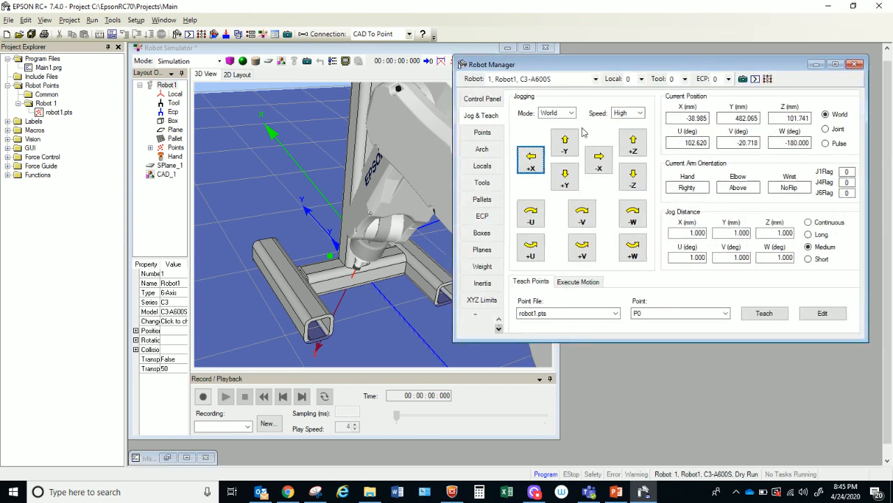
left_click(528, 162)
left_click(529, 162)
left_click(528, 161)
left_click(528, 162)
left_click(528, 162)
left_click(528, 162)
left_click(528, 167)
left_click(528, 167)
left_click(528, 167)
left_click(528, 168)
left_click(527, 167)
Step: Move the Robot Manager off the simulator and teach the current position as point P1 in robot1.pts, using local 0
left_click_drag(669, 70, 882, 108)
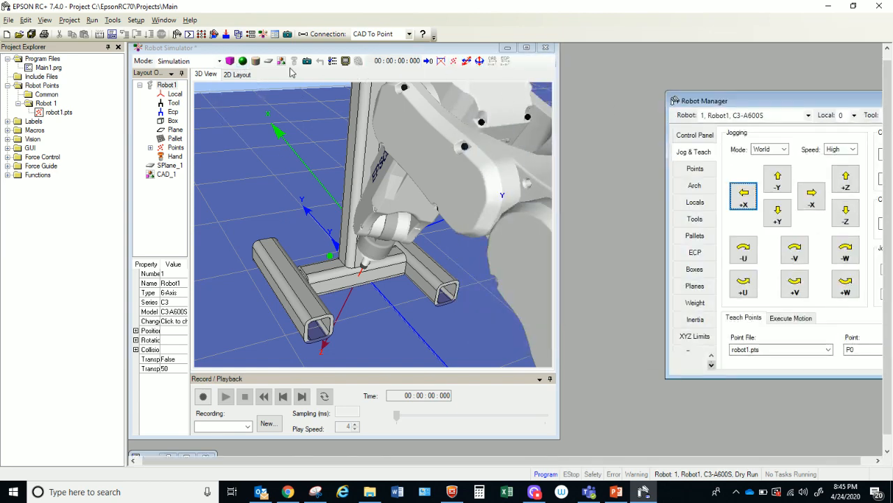
left_click(453, 60)
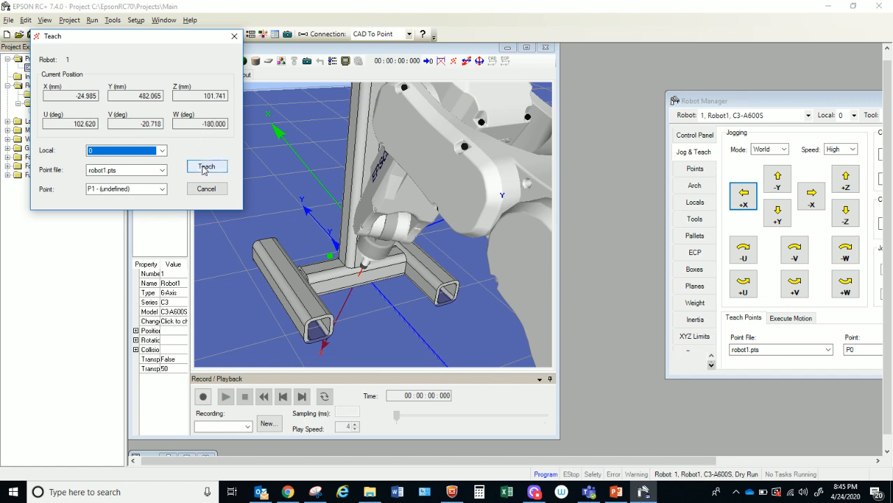
left_click(205, 168)
left_click(451, 283)
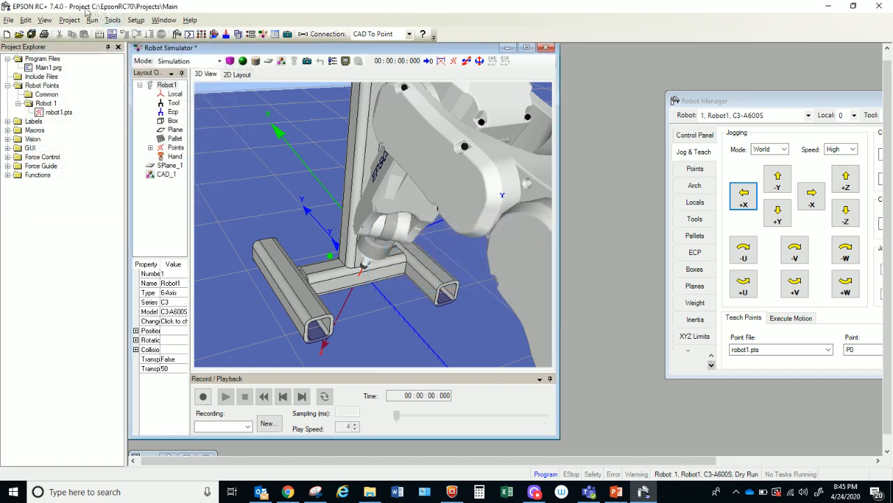
Step: Start the main function and minimize the Run window so the simulator is in view while the program runs
left_click(92, 21)
left_click(110, 34)
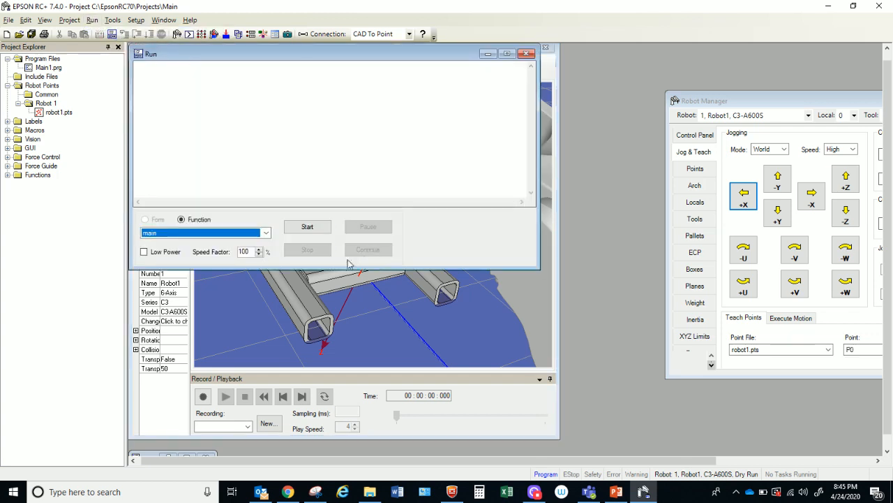
left_click(307, 228)
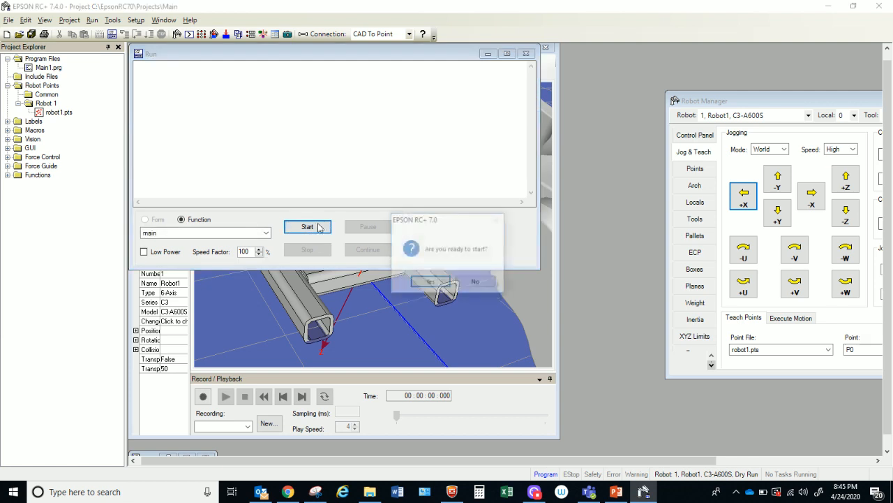
left_click(434, 284)
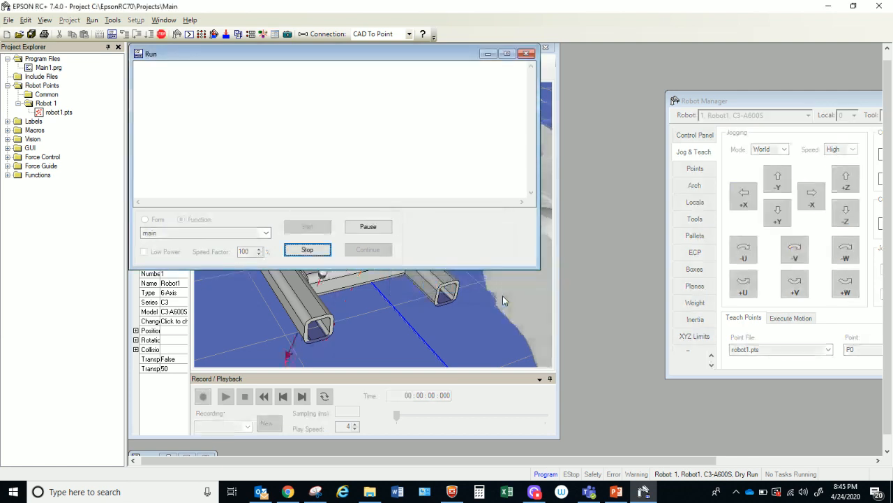
left_click(526, 55)
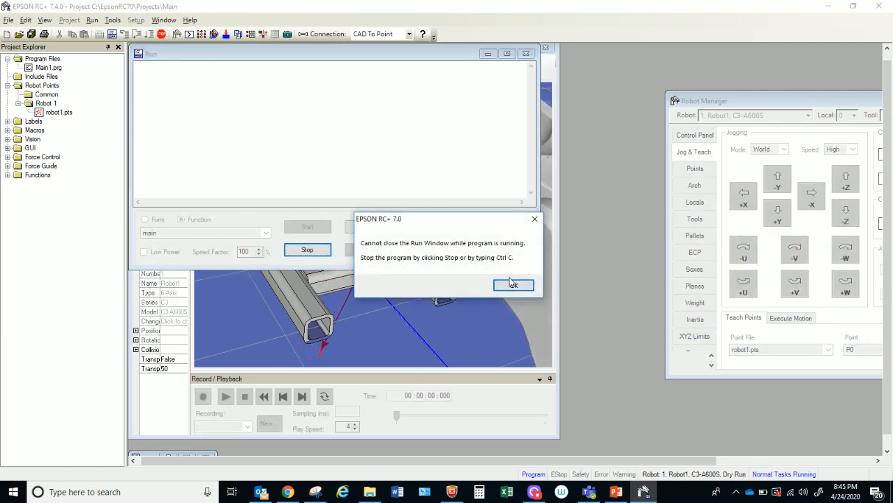
left_click(530, 219)
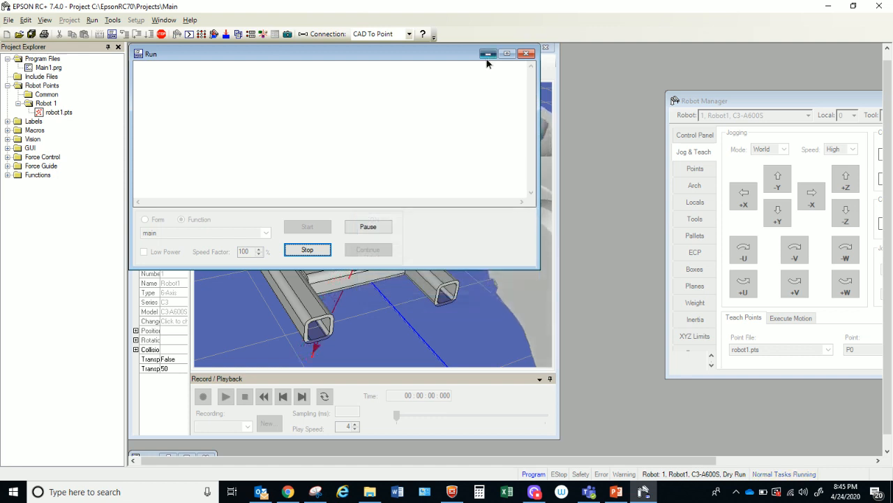
left_click(488, 54)
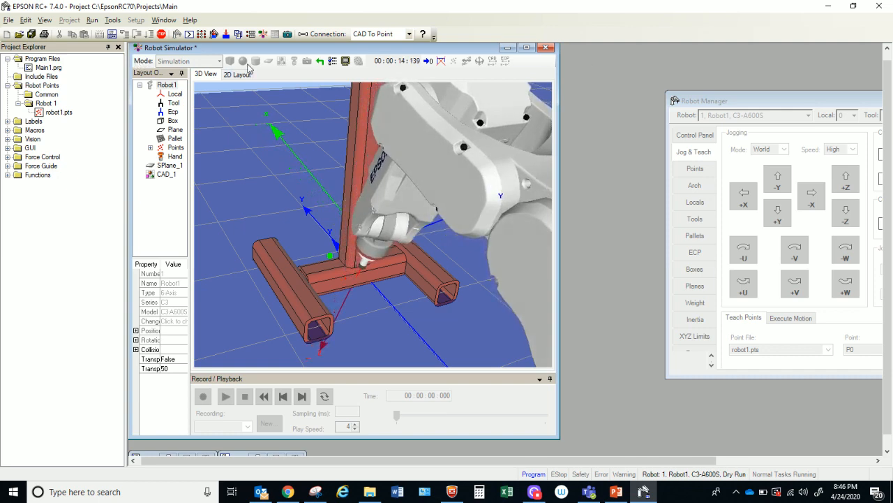
Step: Reset the simulator's collision state and examine the hand's motion against the frame stand from a low side view
left_click(321, 61)
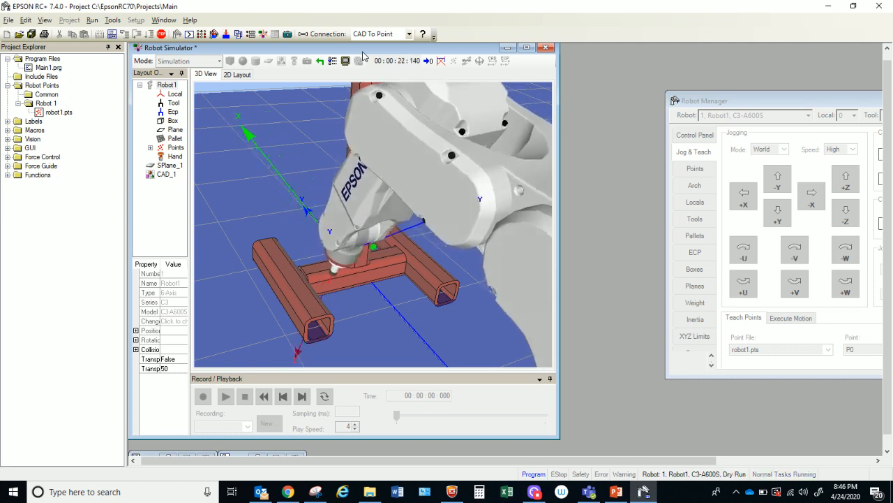
scroll(285, 250, "up", 5)
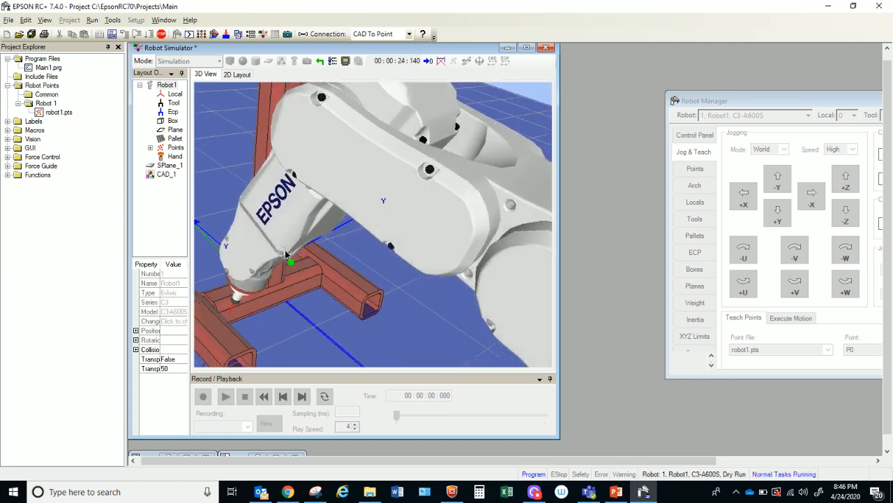
scroll(289, 255, "down", 5)
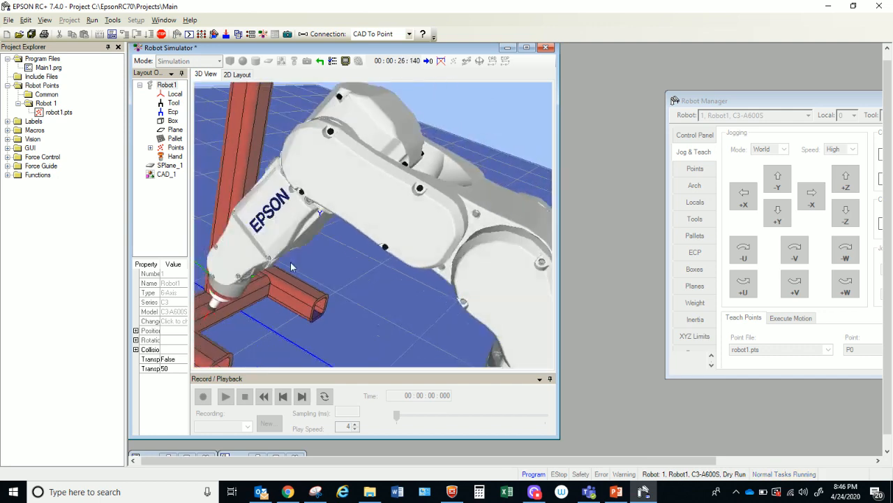
left_click_drag(286, 274, 220, 318)
middle_click_drag(308, 327, 336, 317)
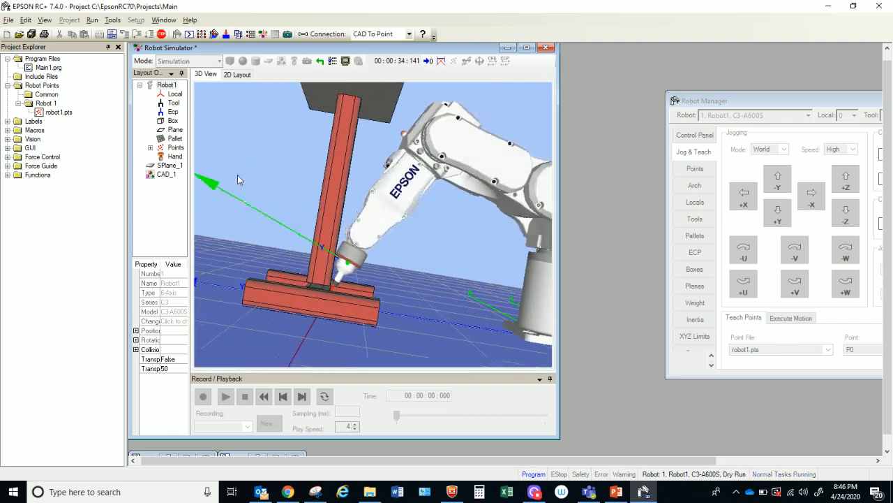
Step: Reset the collision state twice more during the motion and stop the running program
left_click(319, 61)
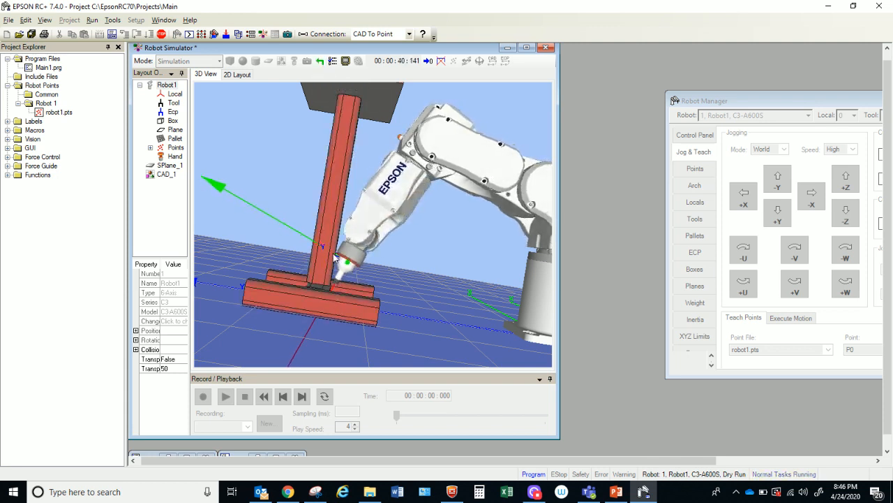
left_click(320, 62)
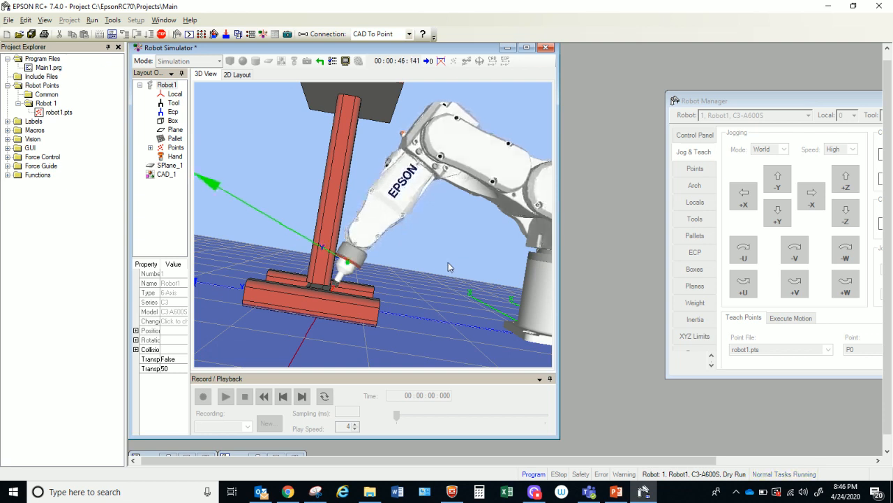
left_click(162, 35)
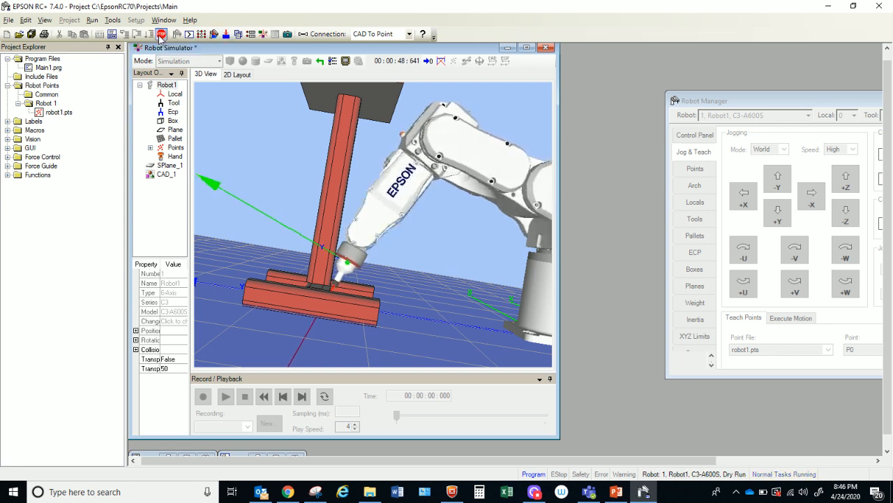
Step: Open the robot1.pts point table and delete the data of points P0 and P1
double_click(59, 112)
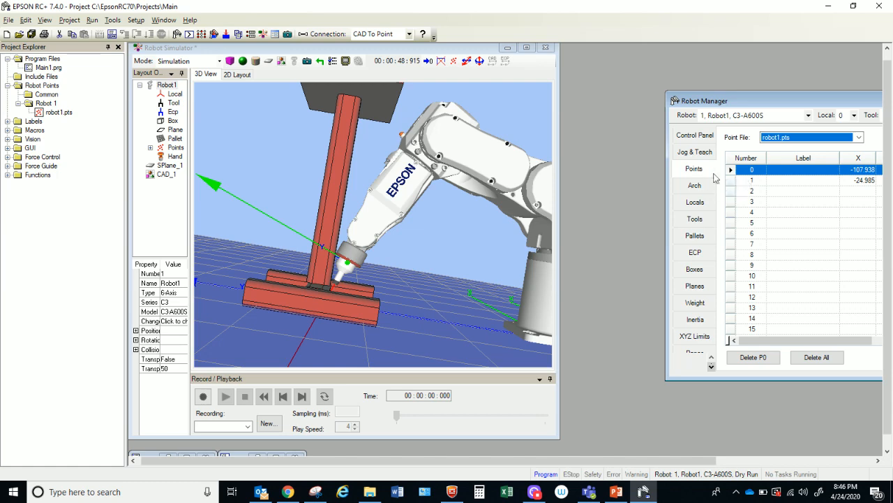
left_click_drag(771, 105, 685, 55)
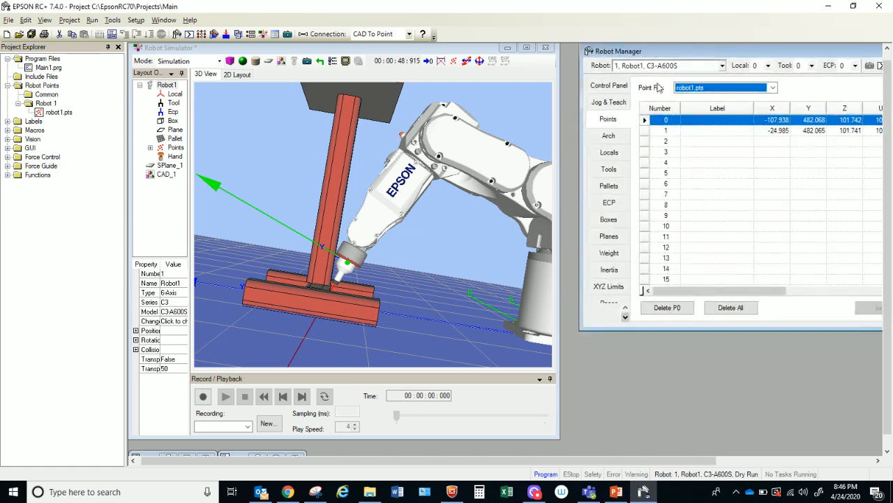
left_click_drag(644, 120, 655, 144)
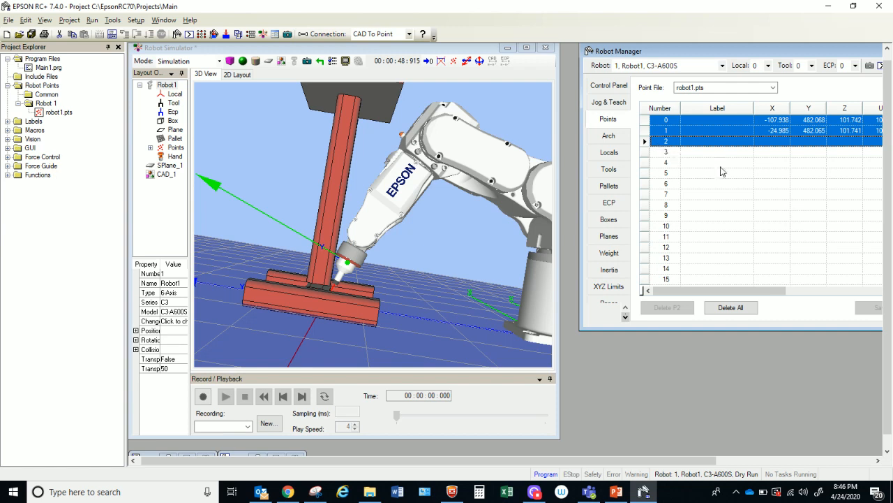
key("Delete")
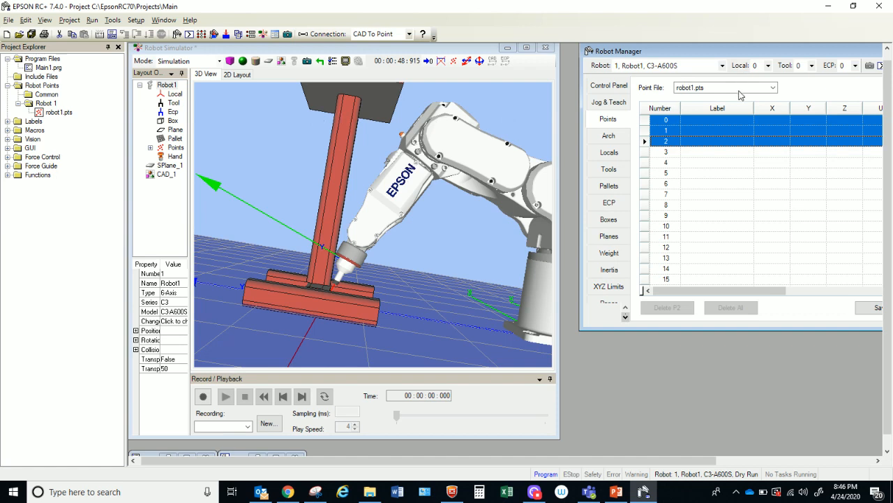
Step: Look over the motion program in Main1.prg and minimize both the program and Run windows
left_click(277, 455)
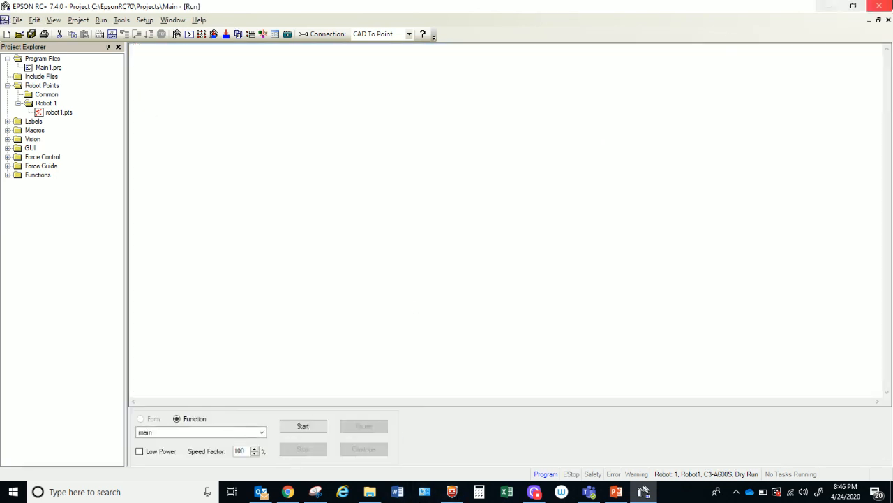
left_click(878, 20)
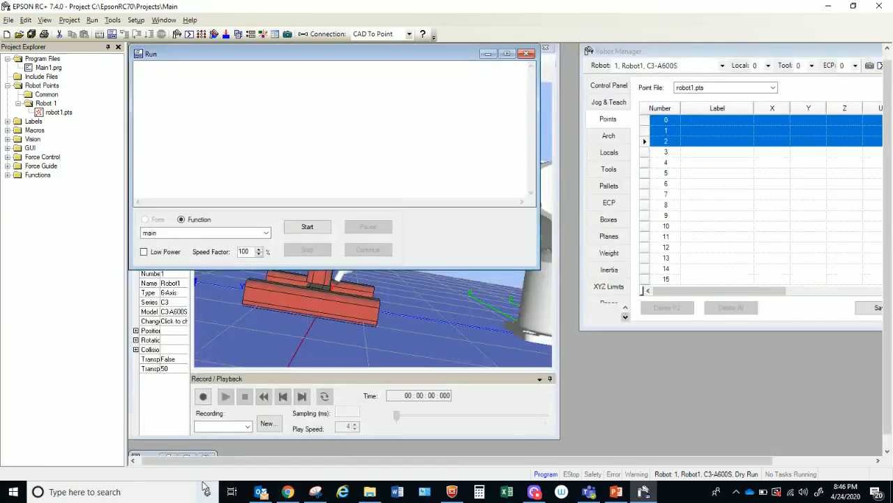
left_click(187, 455)
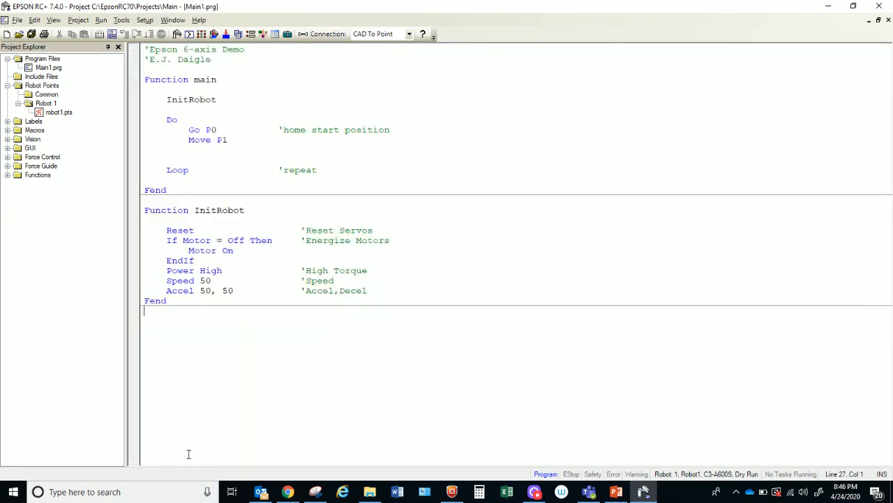
left_click(878, 20)
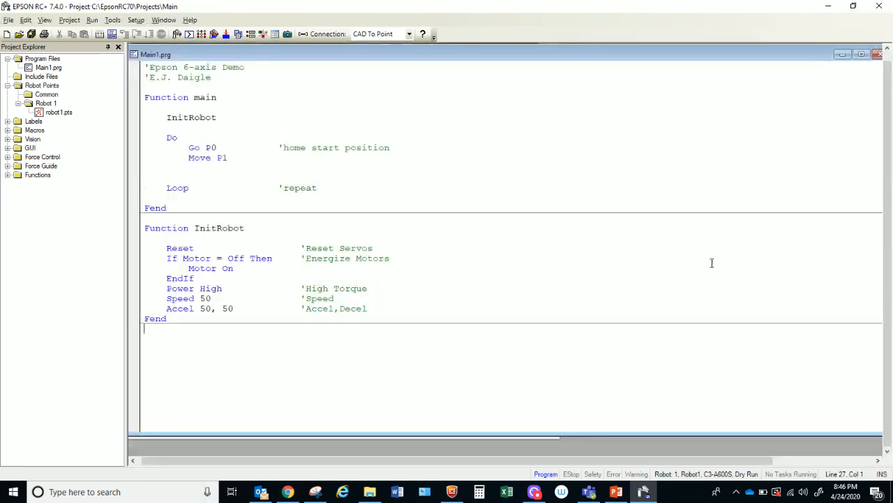
left_click(842, 56)
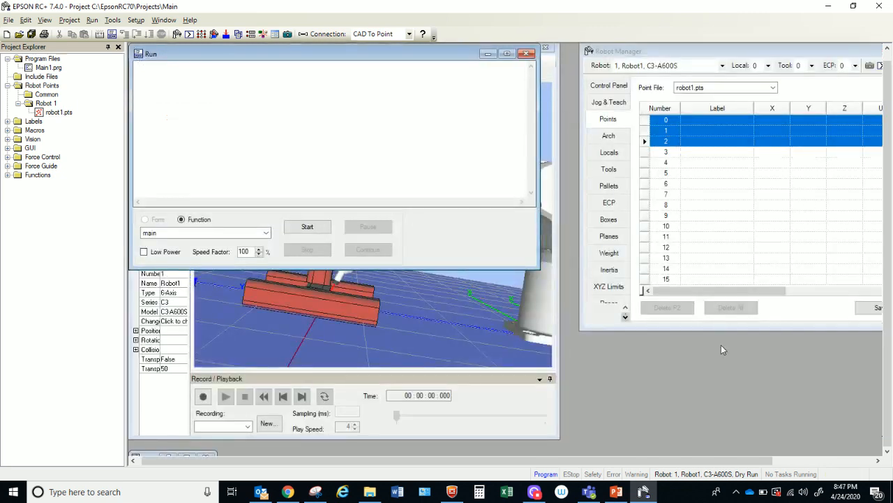
left_click(489, 54)
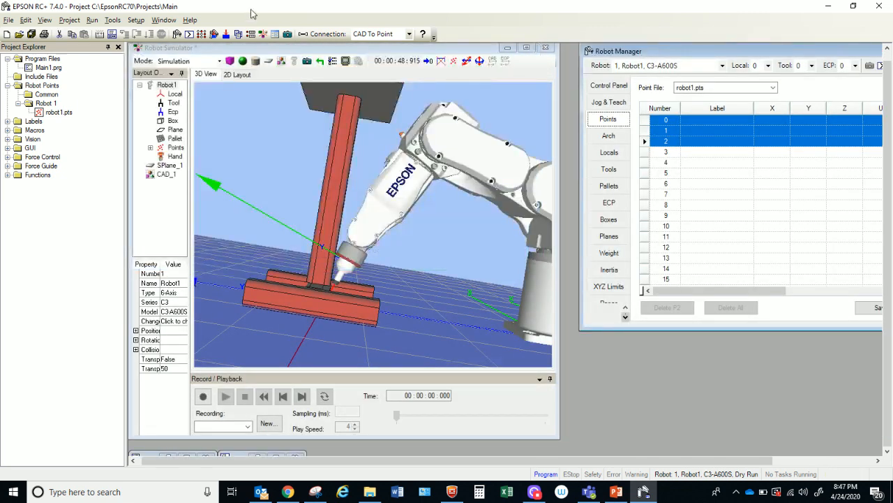
Step: Set the Robot Manager's jogging mode to Joint and reset the simulator's collision state, keeping the arm in view
left_click(113, 21)
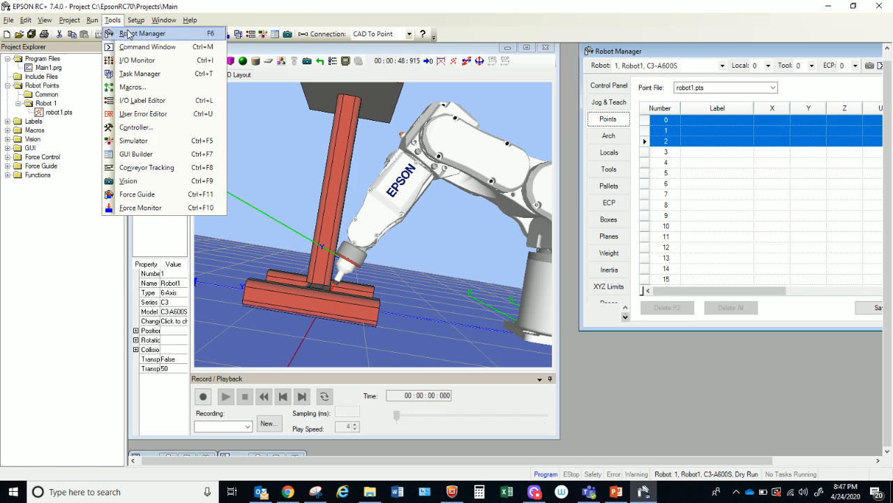
left_click(128, 35)
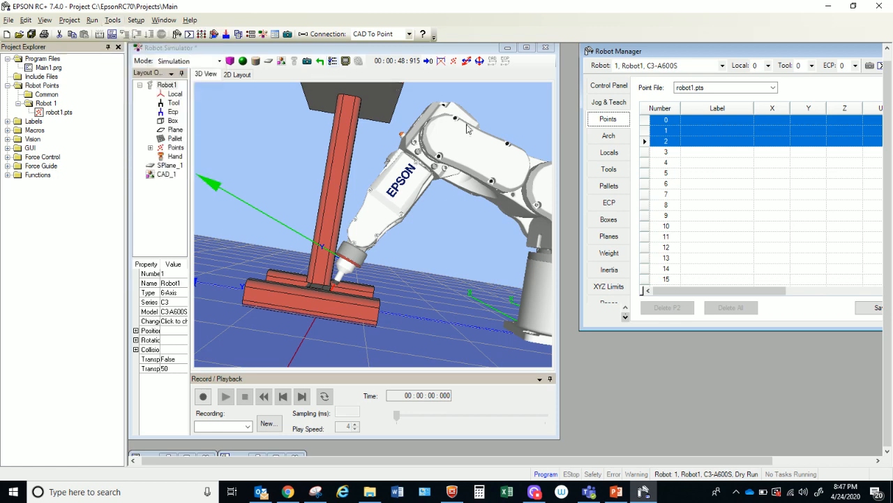
left_click_drag(639, 59, 536, 61)
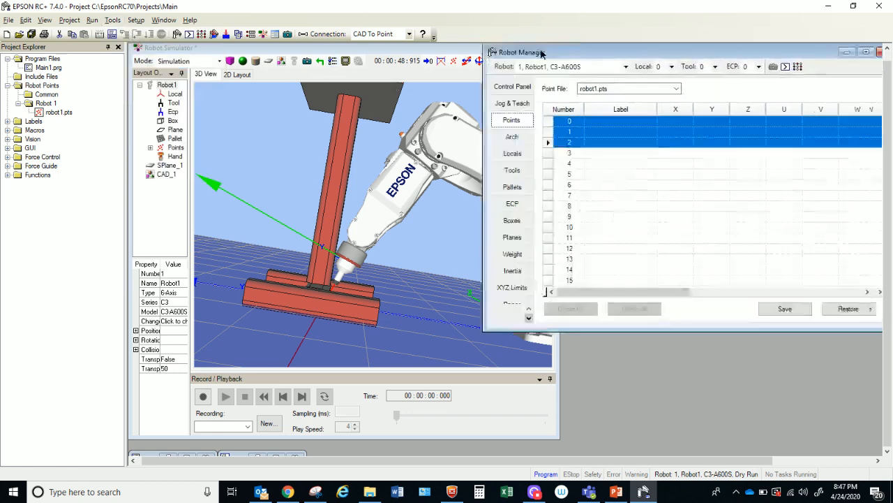
left_click(509, 106)
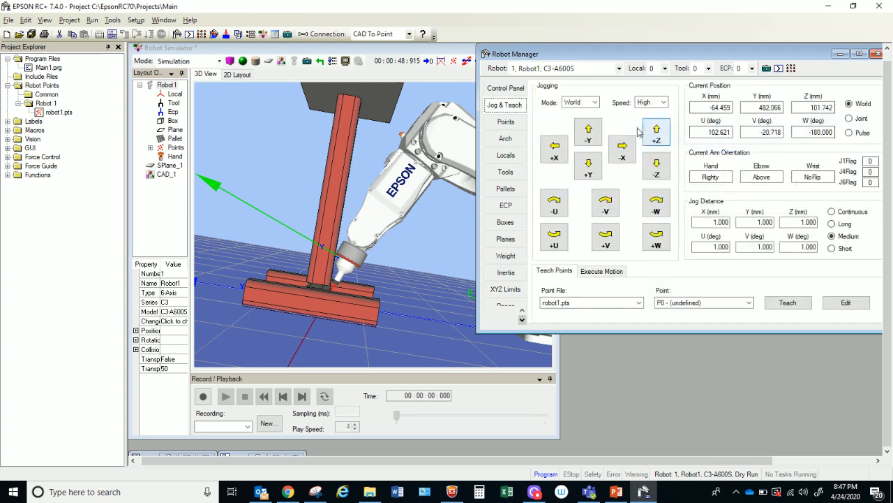
left_click(594, 102)
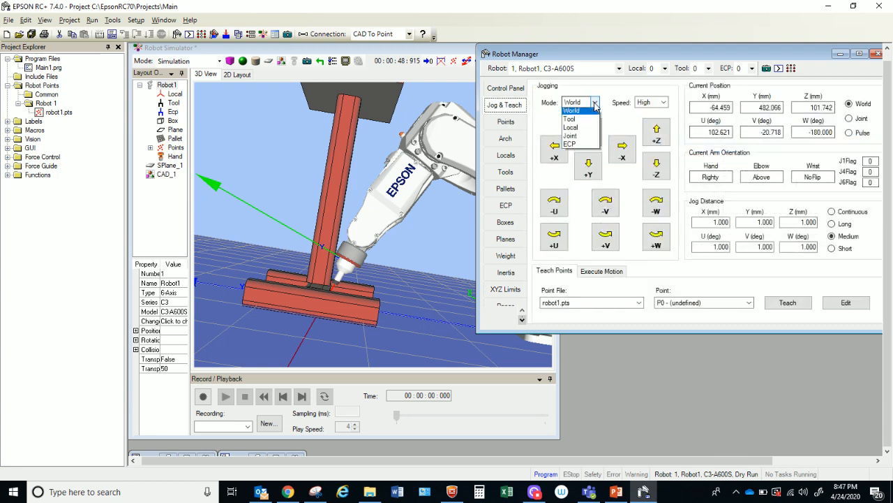
left_click(571, 137)
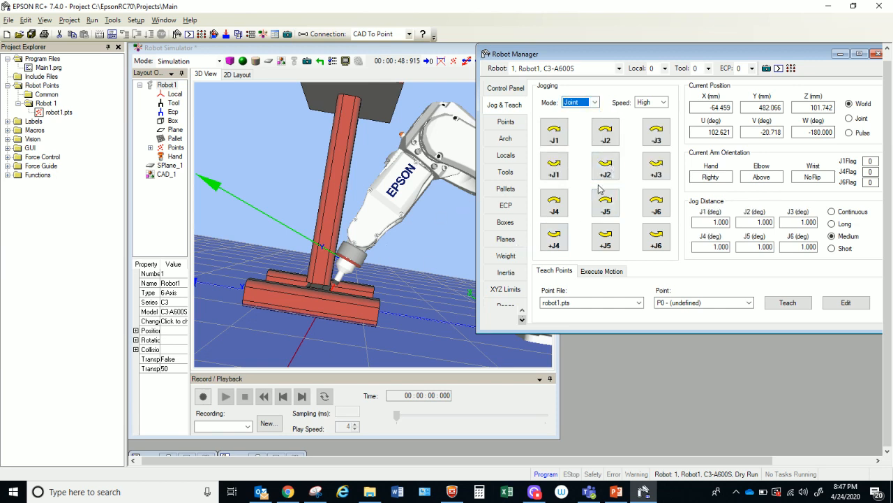
left_click(320, 61)
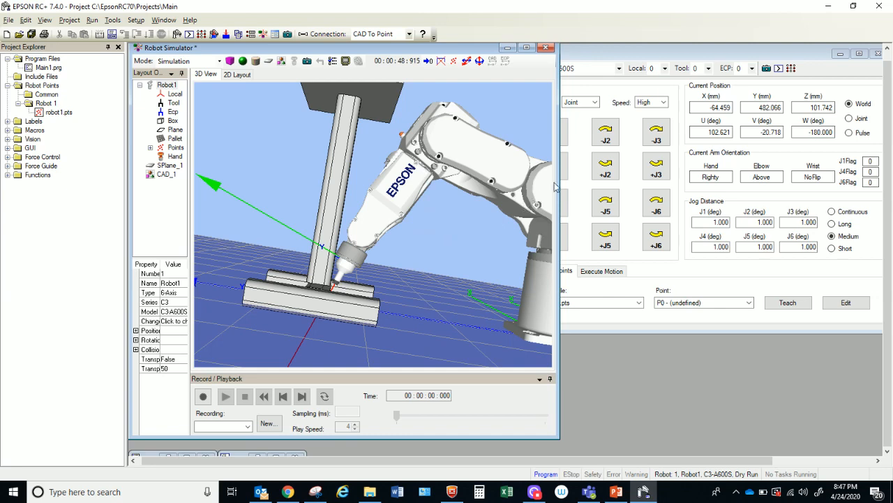
left_click_drag(671, 54, 701, 61)
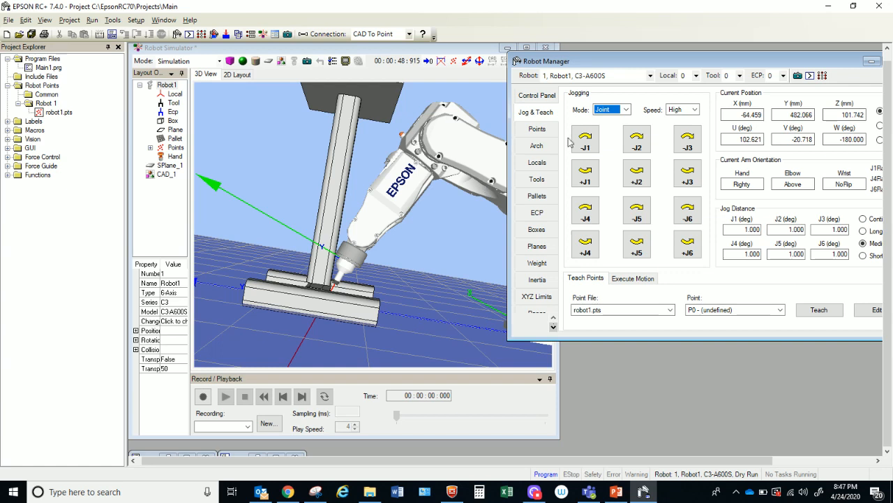
Step: Jog joint J2 once and joint J3 three times in the negative direction, in 1-degree steps
left_click(638, 145)
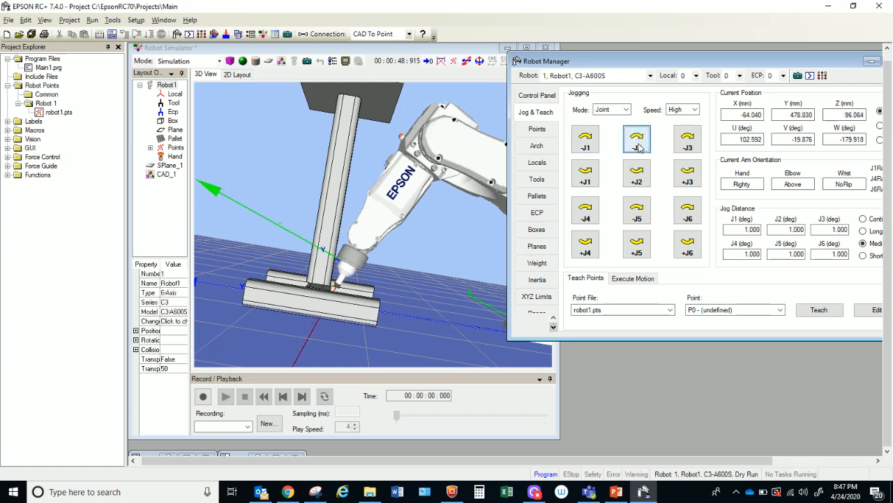
left_click(694, 152)
left_click(695, 150)
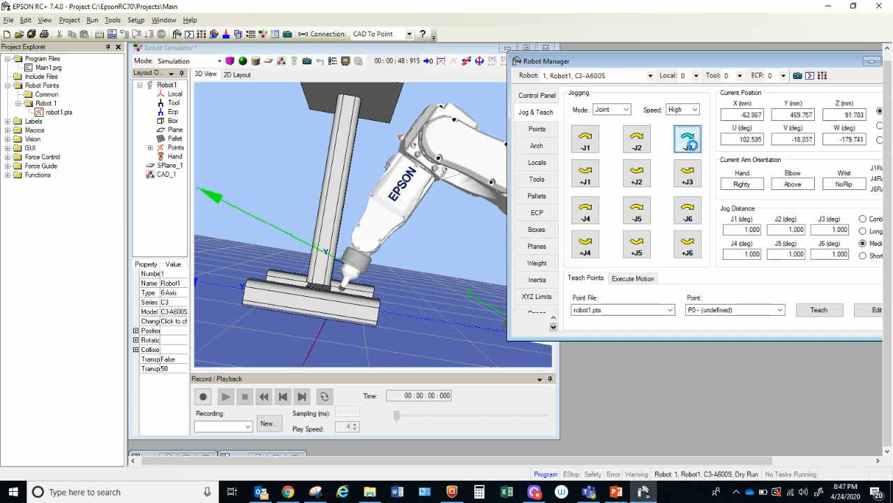
left_click(694, 150)
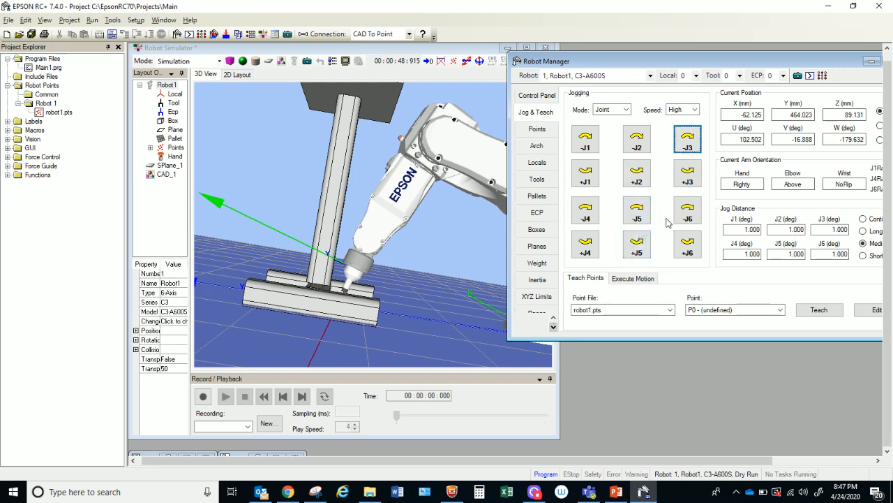
Step: Jog joint J5 one step in the negative direction, and back in the positive direction until V is about -20.8 degrees
left_click(636, 215)
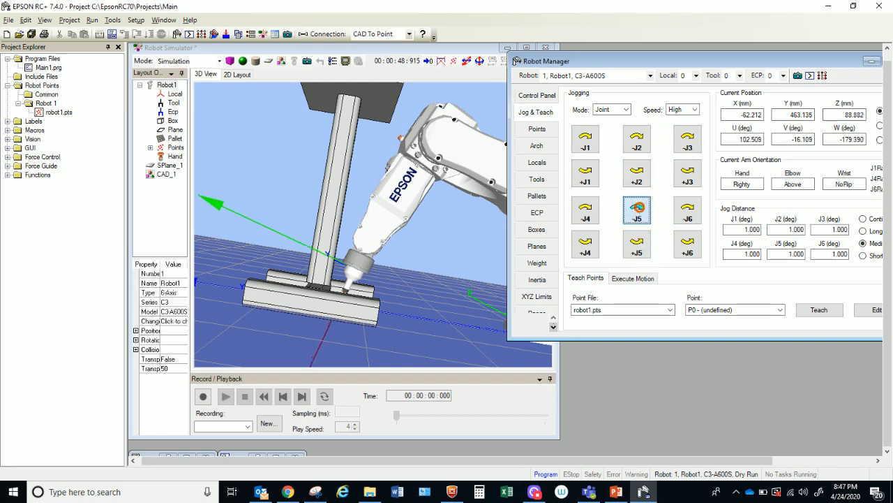
left_click(642, 238)
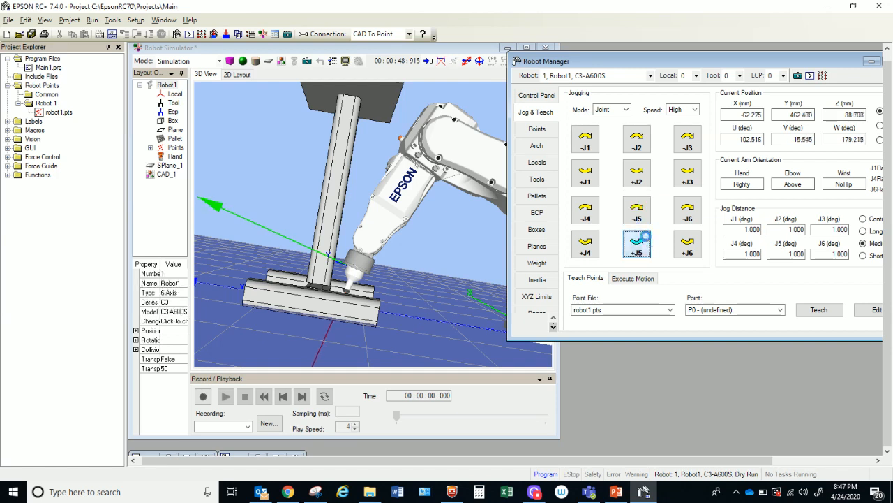
left_click(637, 252)
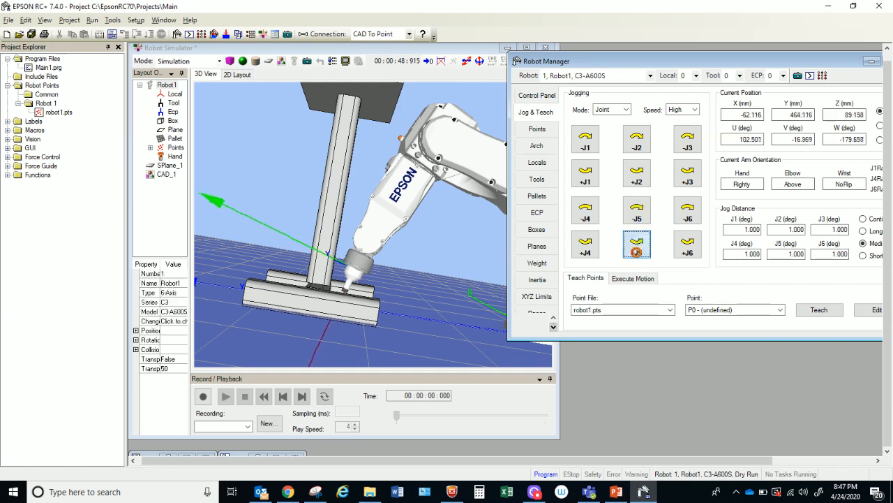
left_click(637, 252)
left_click(636, 252)
left_click(635, 252)
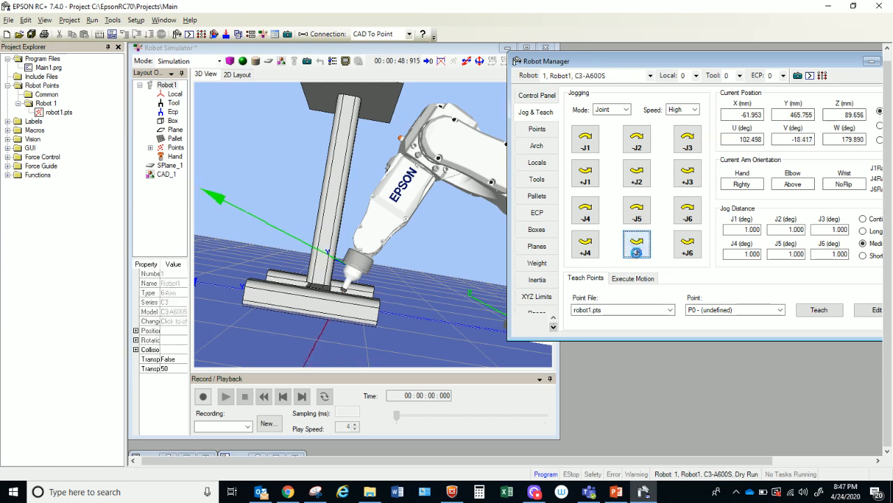
left_click(632, 253)
left_click(628, 254)
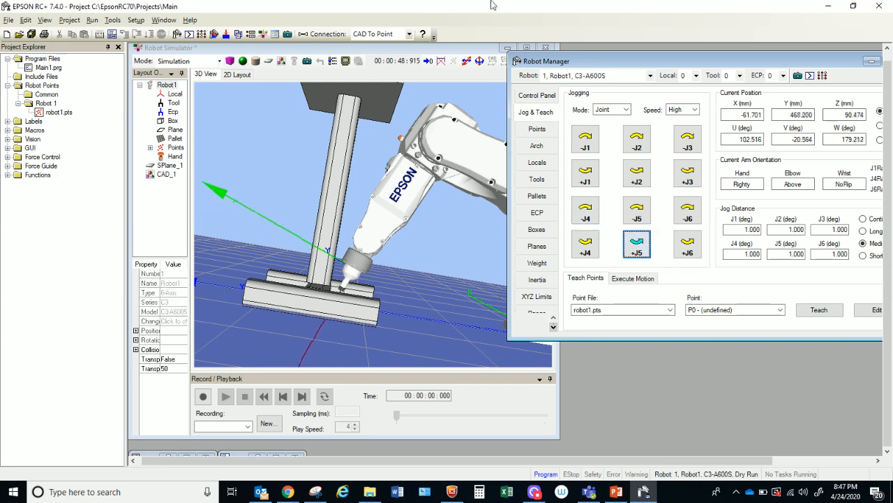
Step: Try to jog the arm directly in the 3D view by pulling its wrist away from the frame stand
left_click(481, 62)
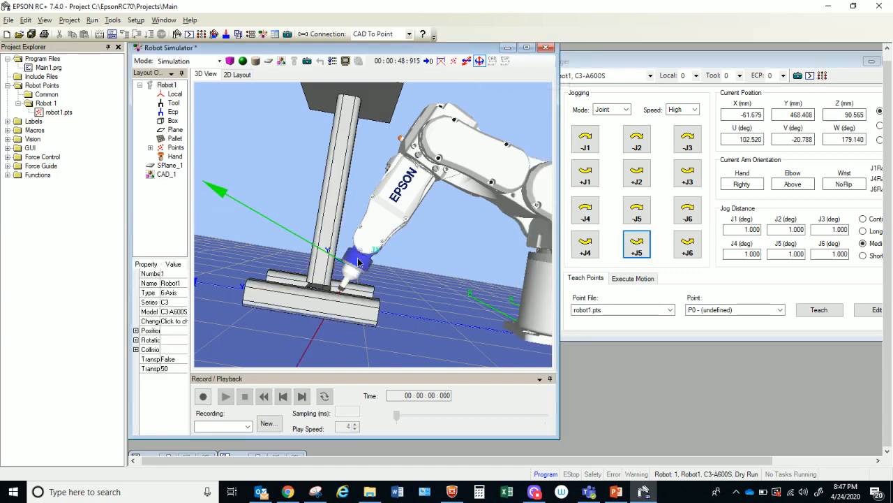
left_click_drag(358, 263, 479, 235)
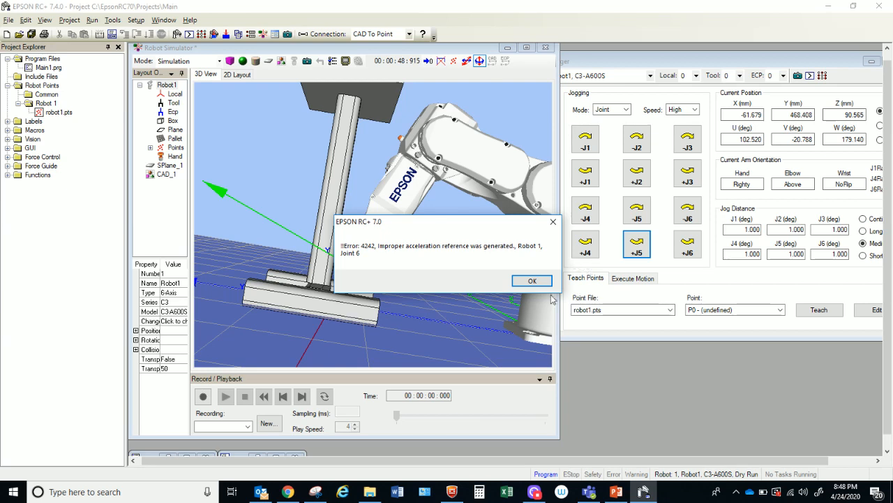
left_click(530, 282)
Step: Reset the robot error in the Robot Manager and turn the robot motors on
left_click(709, 62)
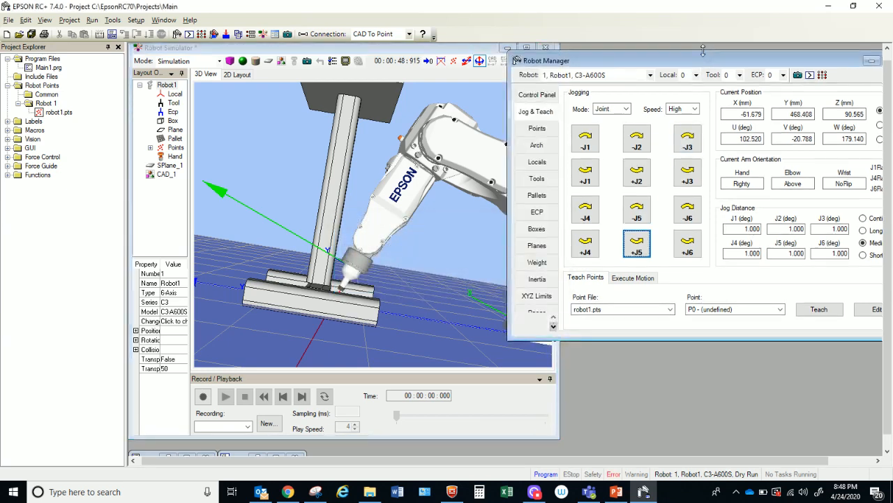
left_click(537, 95)
left_click_drag(658, 64, 552, 51)
left_click(760, 183)
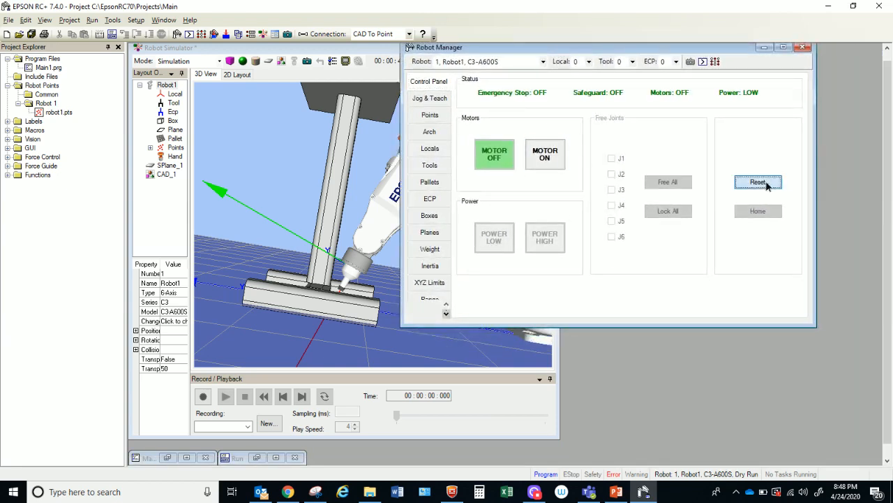
left_click(545, 153)
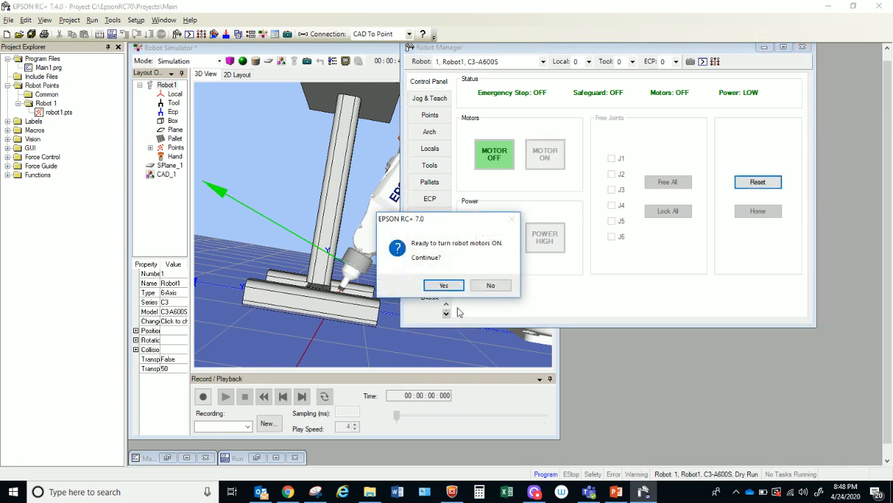
left_click(442, 286)
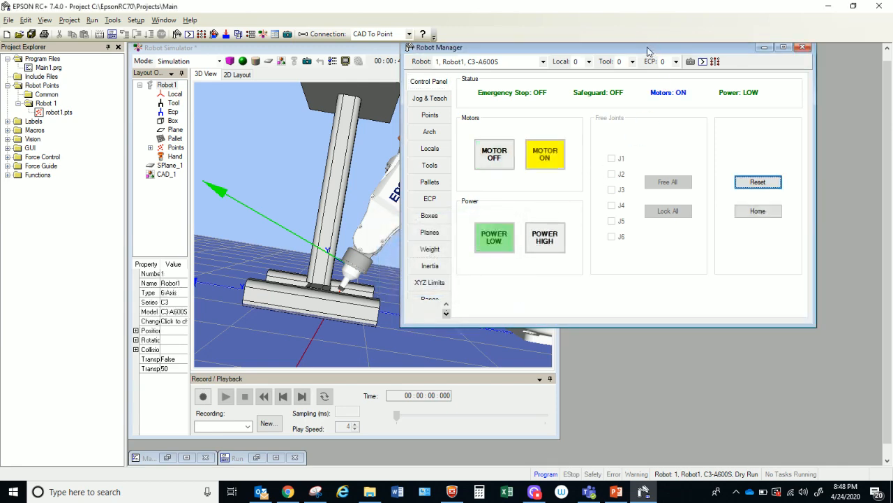
Step: Jog joint J5 in the positive direction in 1-degree steps until V is about -26.8 degrees, keeping the arm in view
left_click_drag(639, 51, 795, 56)
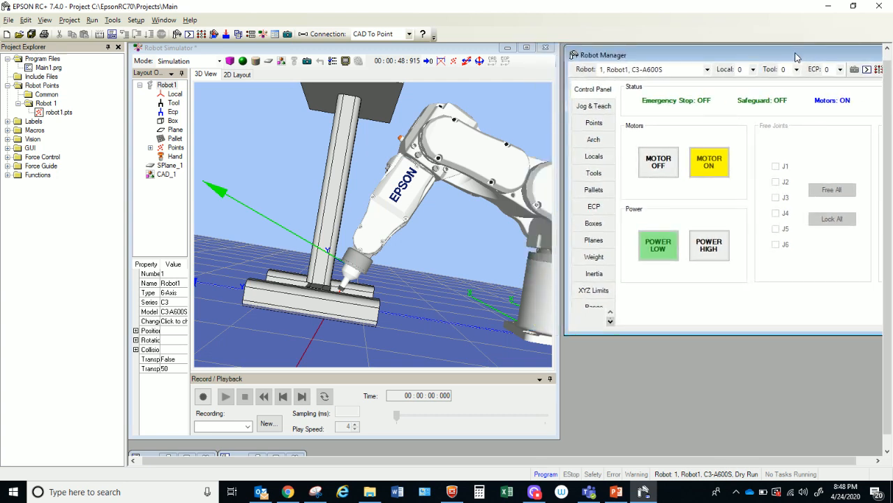
left_click(602, 107)
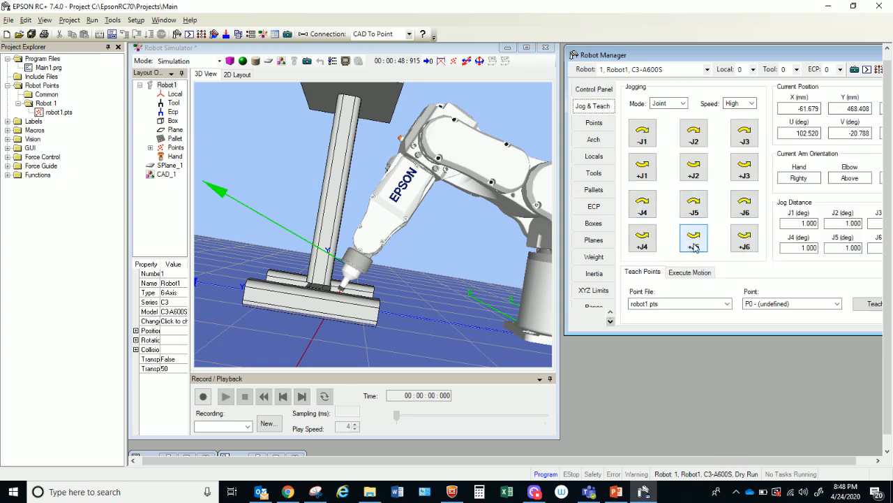
left_click(695, 246)
left_click(693, 243)
left_click(693, 243)
left_click(693, 243)
left_click(693, 243)
left_click(693, 242)
left_click(693, 242)
left_click(693, 242)
left_click(693, 242)
left_click(693, 242)
left_click(686, 243)
left_click(681, 243)
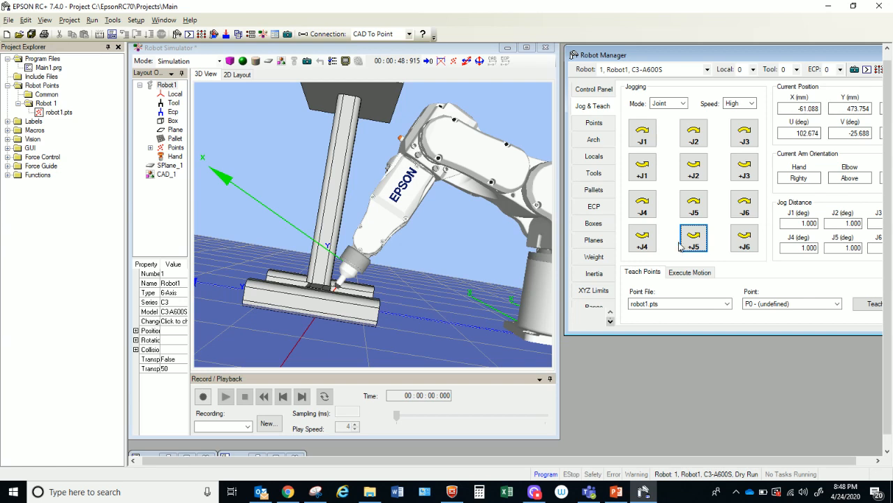
left_click(691, 241)
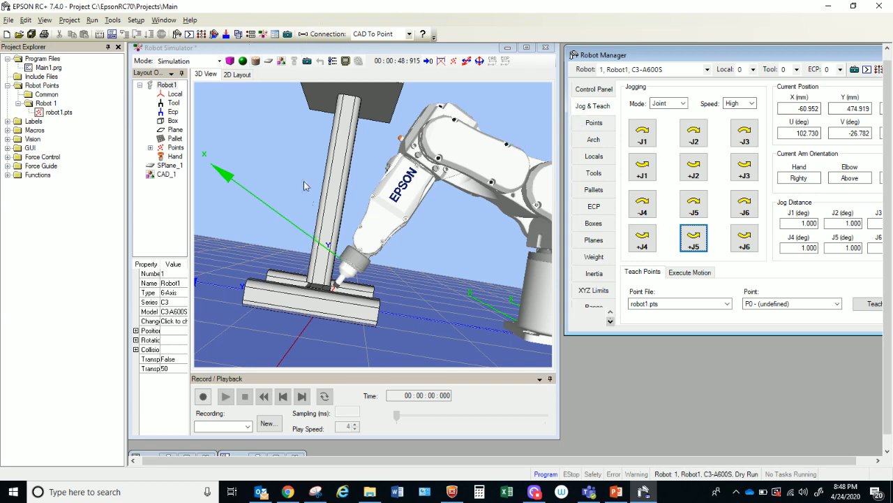
Step: Teach the arm's current position as point P0 in robot1.pts with Local 0
left_click_drag(478, 302, 433, 316)
left_click_drag(244, 162, 297, 218)
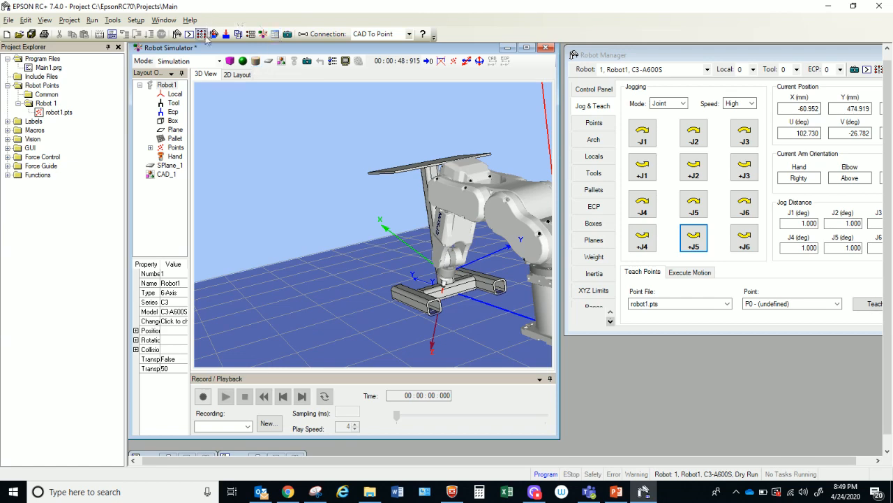
left_click(454, 62)
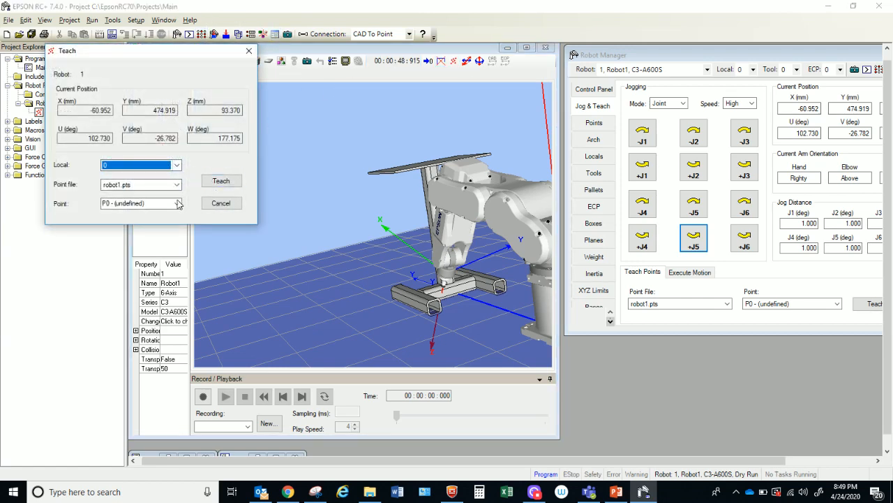
left_click(236, 182)
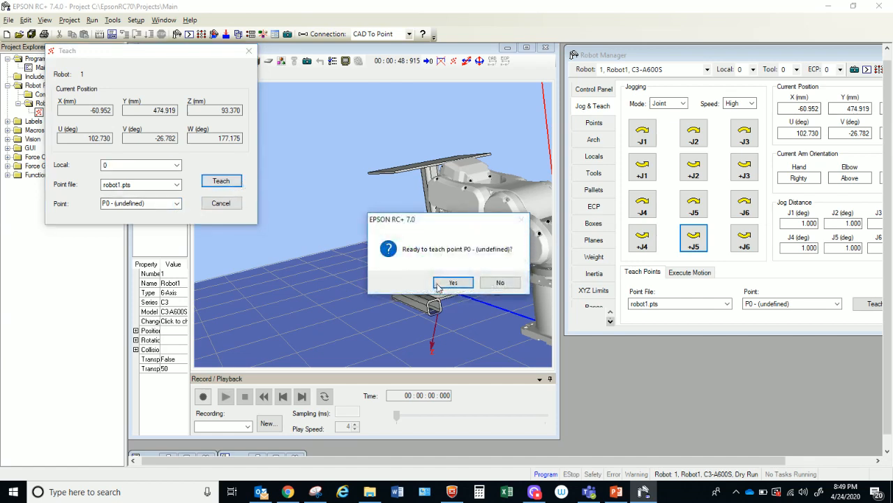
left_click(451, 281)
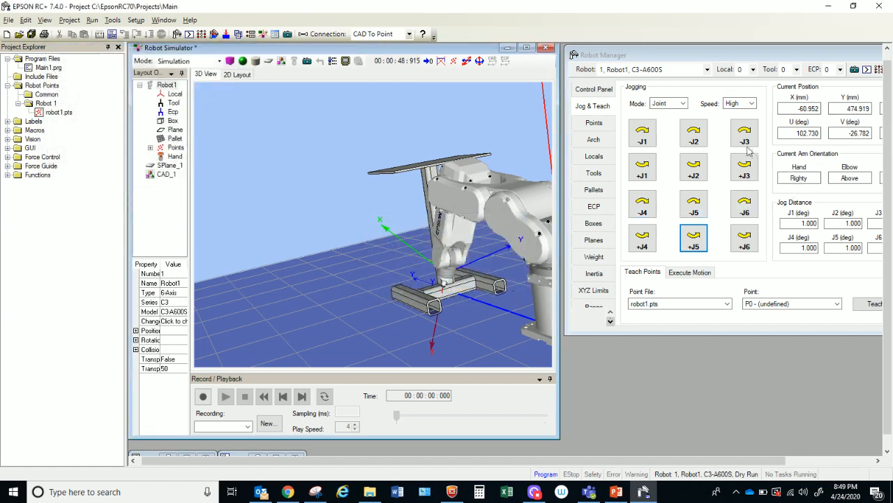
Step: Set the jogging mode to World and jog the arm in +X to about -54.96 mm
left_click(684, 105)
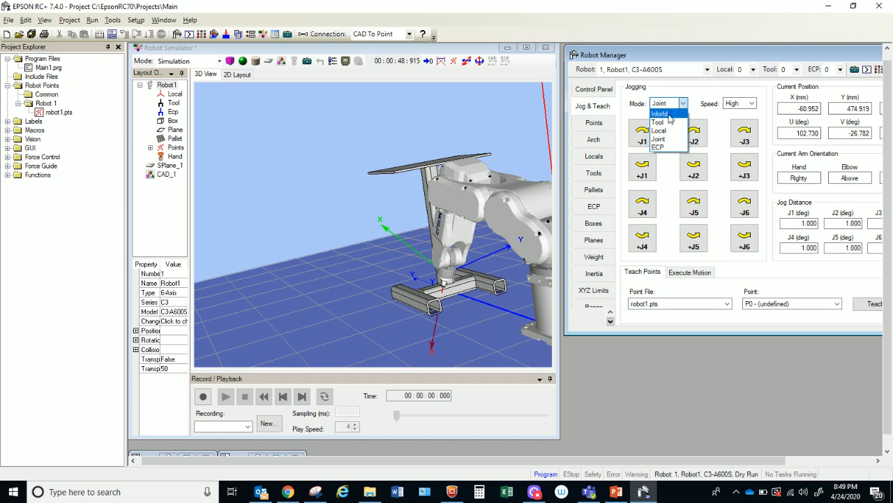
left_click(683, 119)
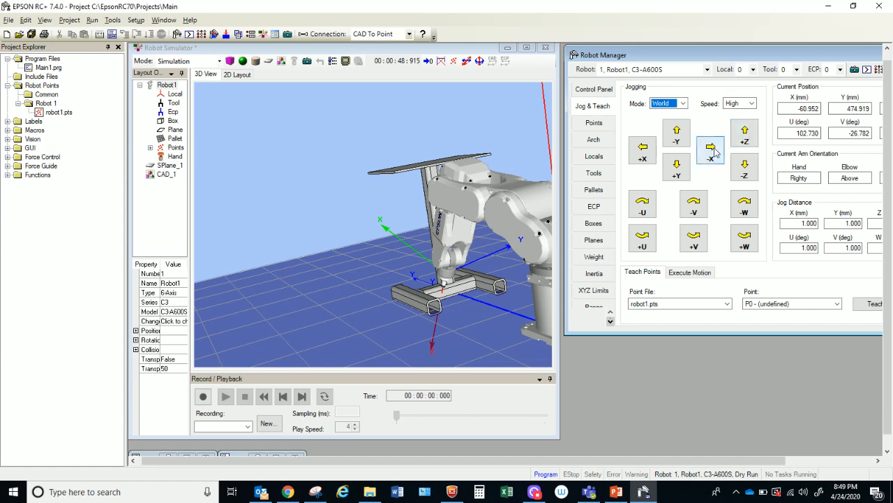
left_click(643, 150)
left_click(642, 149)
left_click(642, 149)
left_click(643, 149)
left_click(643, 150)
left_click_drag(324, 261, 292, 235)
left_click_drag(266, 286, 399, 290)
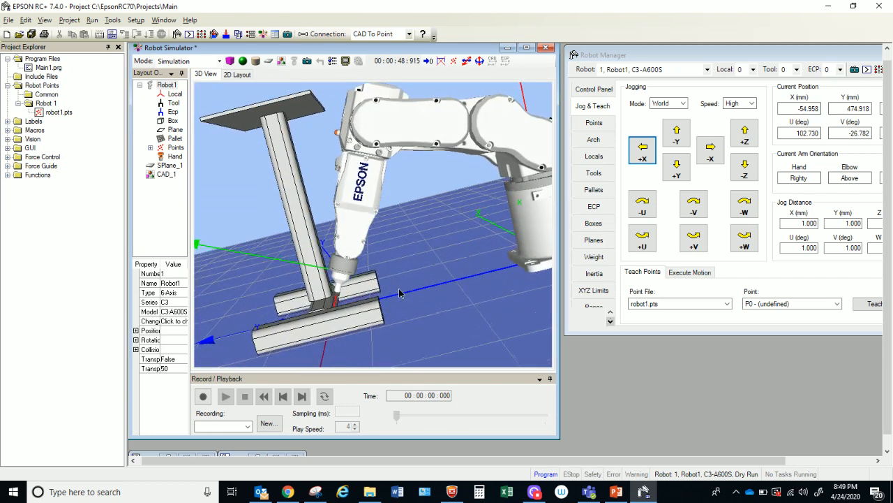
Step: Jog the arm two steps in -X, then four steps in +X to about -52.94 mm
left_click(709, 150)
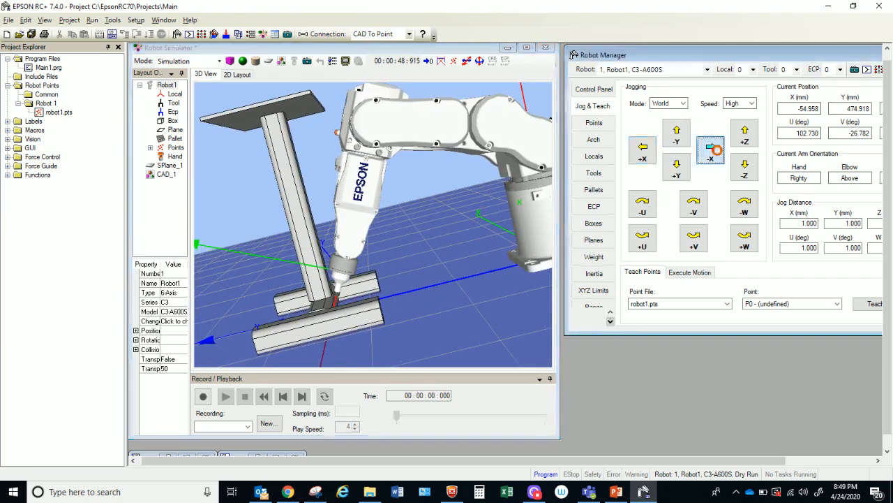
left_click(709, 149)
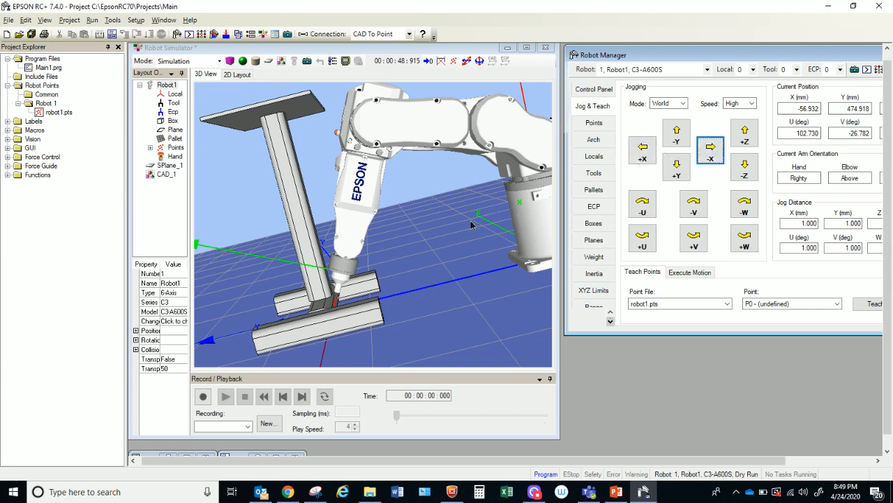
left_click_drag(471, 222, 445, 234)
left_click(643, 147)
left_click(642, 147)
left_click(643, 147)
left_click(643, 148)
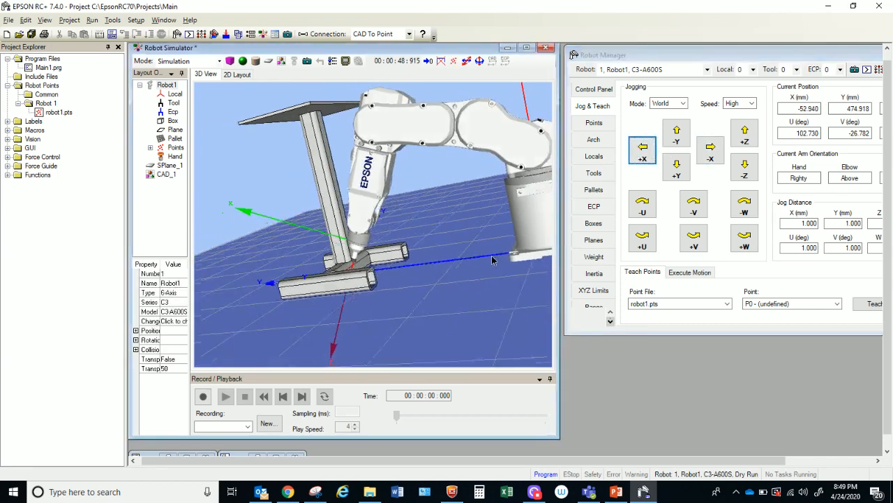
Step: Jog the arm in +X in 1 mm steps until X is about -39.95 mm
left_click(641, 159)
left_click(641, 159)
left_click(642, 159)
left_click(641, 159)
left_click(641, 160)
left_click(641, 160)
left_click(641, 159)
left_click(641, 159)
left_click(641, 159)
left_click(642, 159)
left_click(642, 160)
left_click(642, 161)
Step: Teach the arm's current position as point P1 in robot1.pts with Local 0
scroll(509, 269, "up", 6)
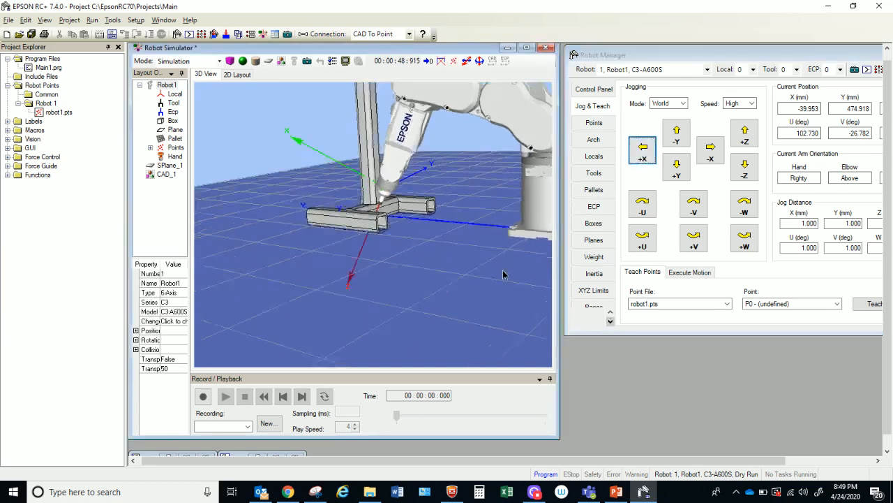
scroll(495, 308, "down", 3)
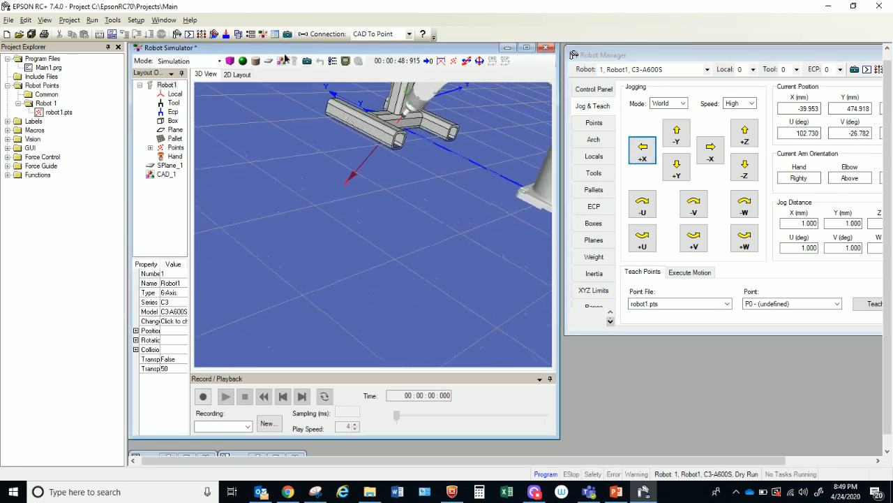
left_click_drag(293, 183, 463, 196)
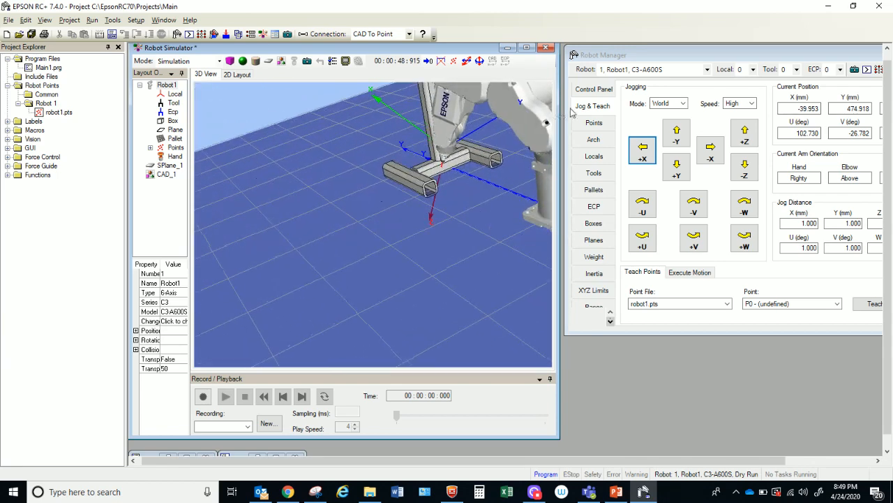
left_click(454, 62)
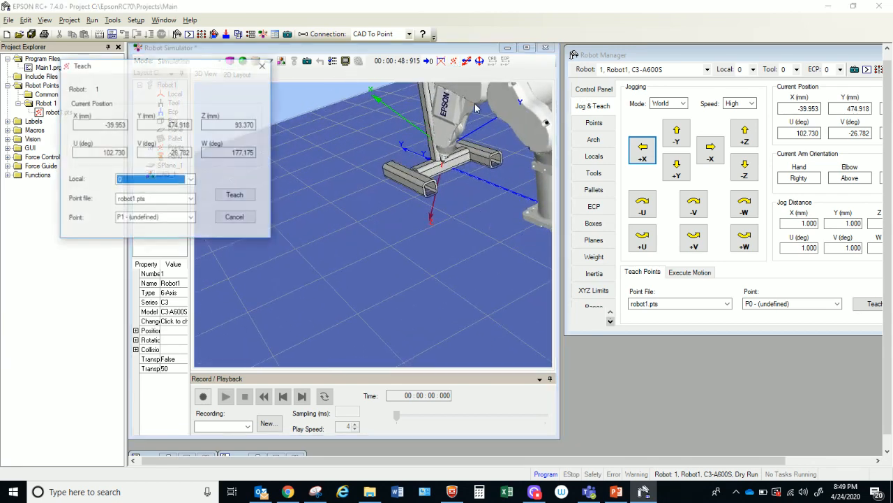
left_click(233, 197)
left_click(452, 282)
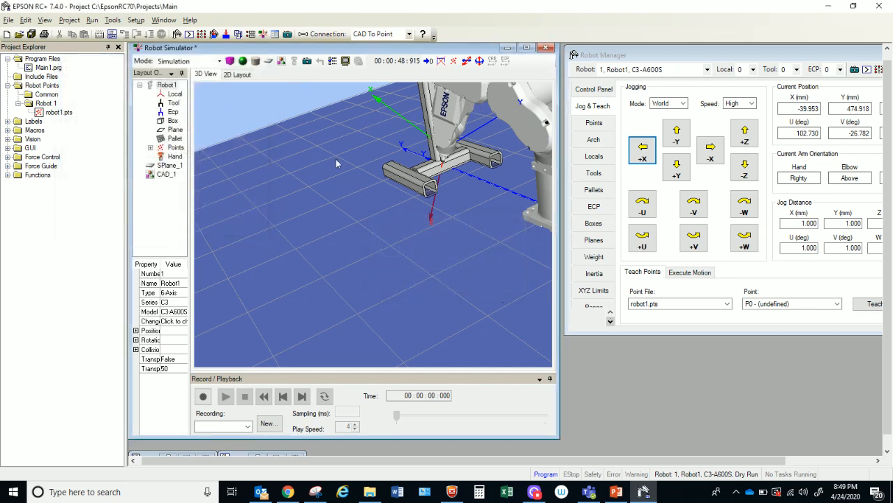
Step: Run the main function at a 100% speed factor and watch the arm's motion along the frame stand in the simulator
left_click(277, 456)
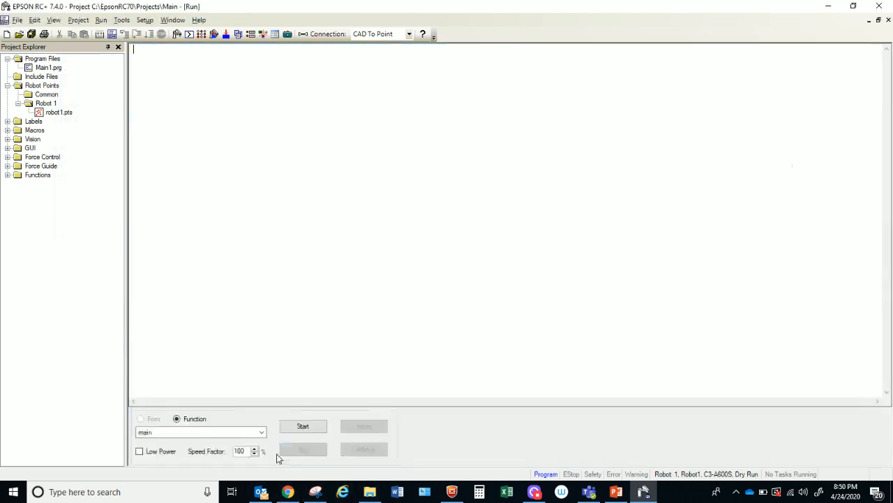
left_click(303, 426)
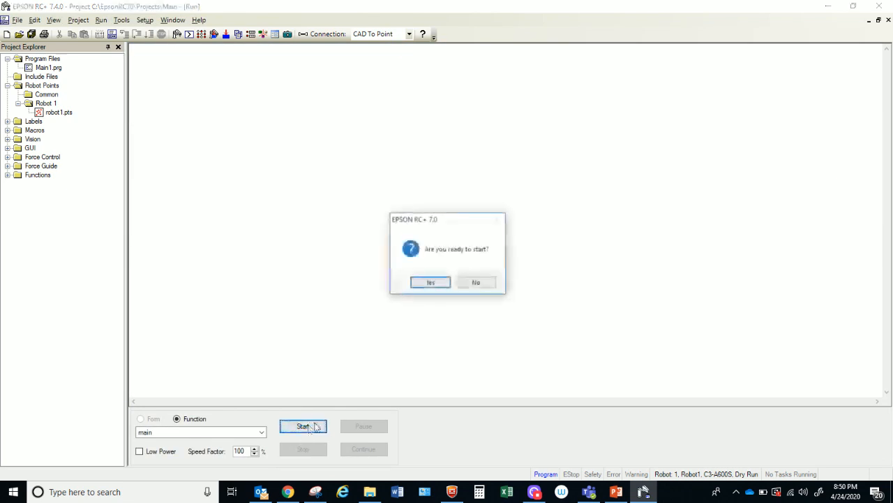
left_click(431, 282)
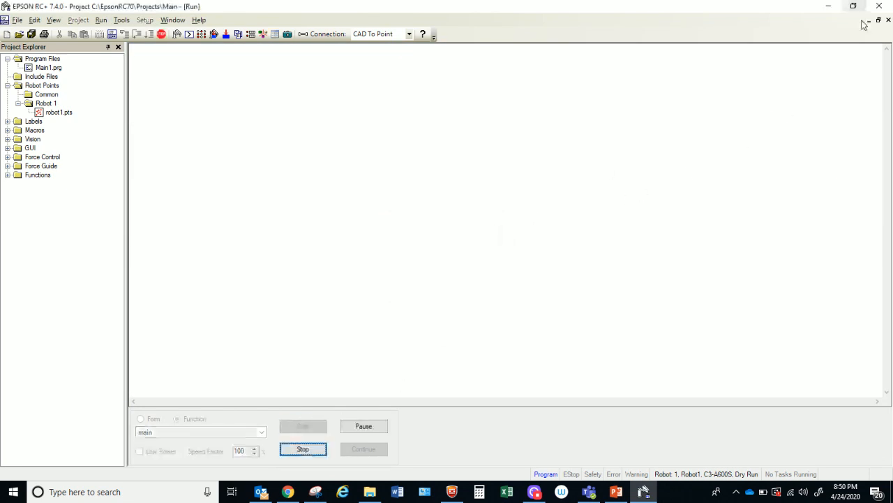
left_click(869, 20)
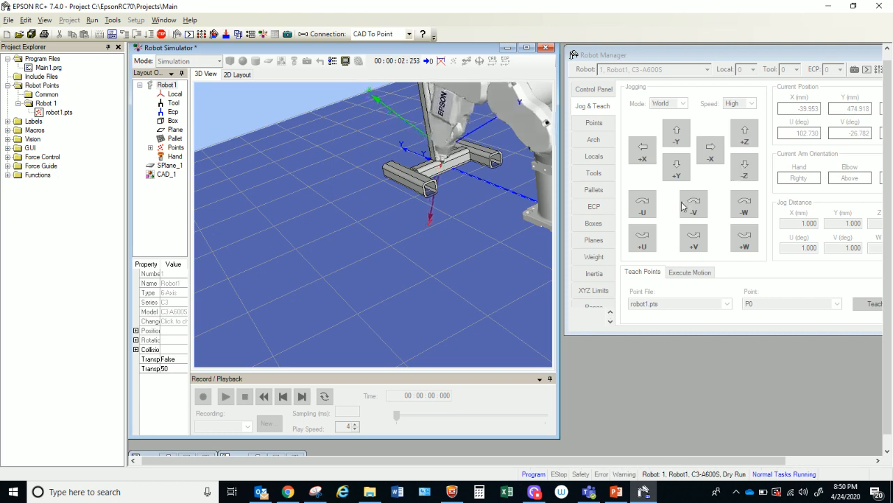
left_click_drag(522, 273, 497, 248)
left_click_drag(255, 133, 238, 107)
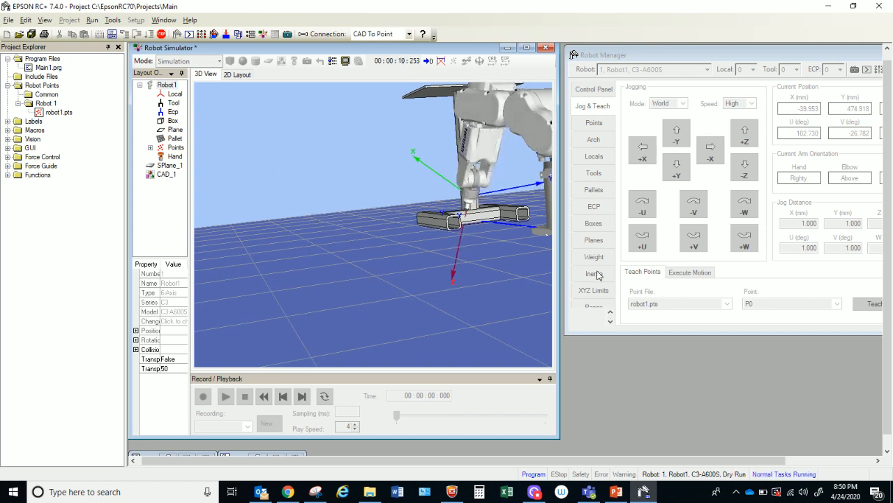
left_click_drag(357, 282, 420, 313)
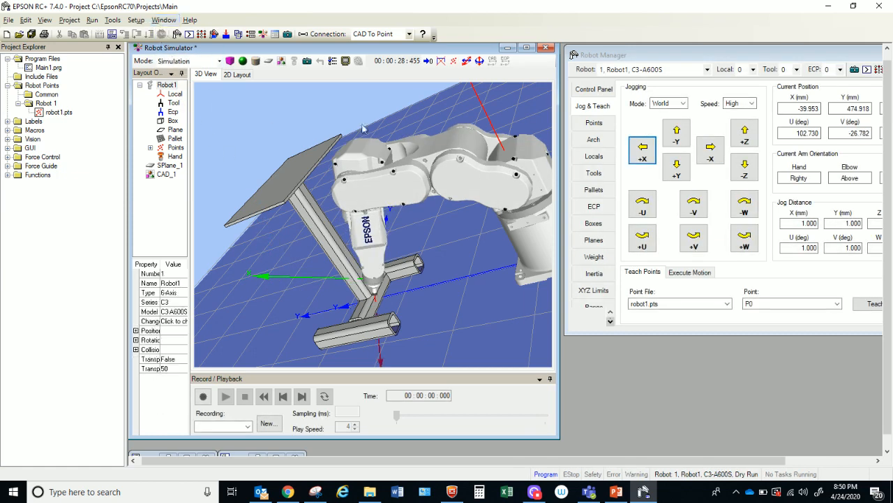
Step: Open the 6-AXIS Lab 001 document from the Online Homework & Labs folder in Word and enlarge it to 140%
left_click(370, 491)
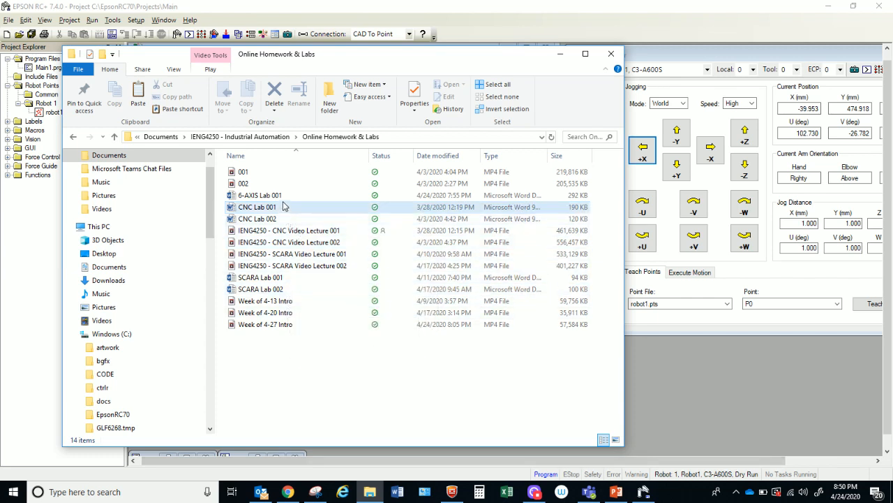
double_click(280, 195)
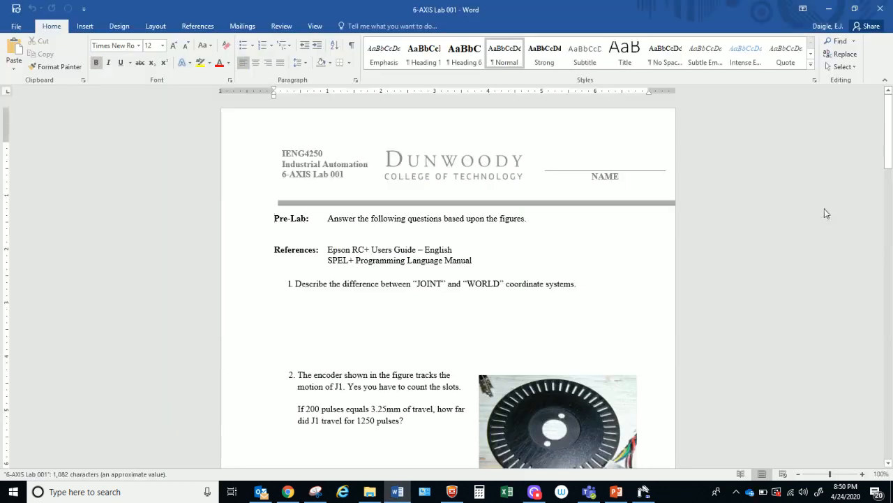
scroll(891, 117, "down", 1)
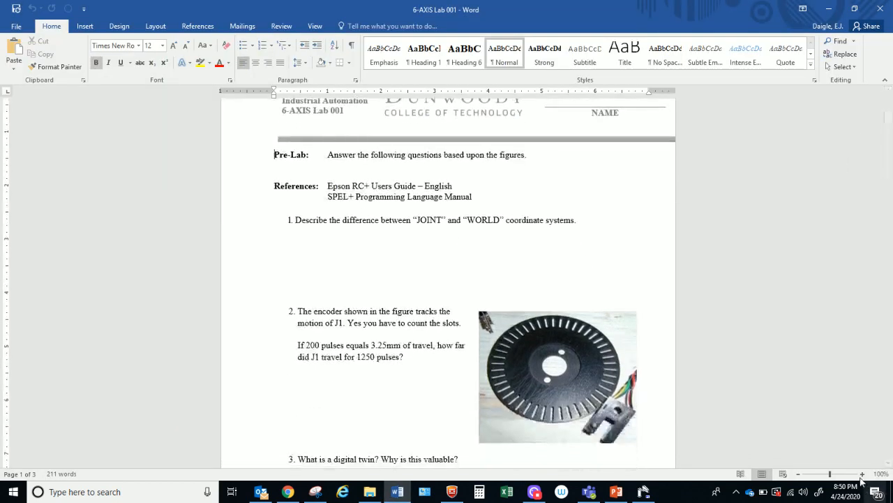
left_click(863, 474)
left_click(862, 474)
left_click(862, 474)
left_click(863, 474)
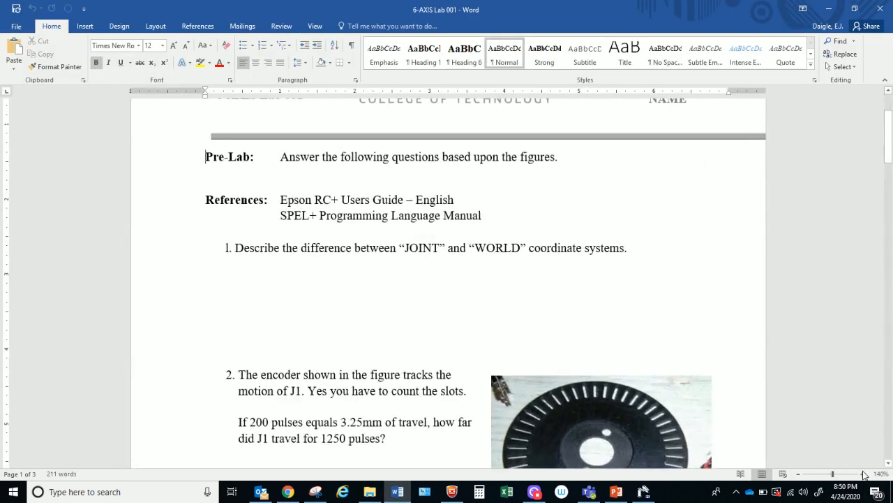
Step: Review the pre-lab questions, selecting "Yes you have to count the slots." in question 2, and continue to the Lab Activity steps
left_click_drag(888, 164, 889, 181)
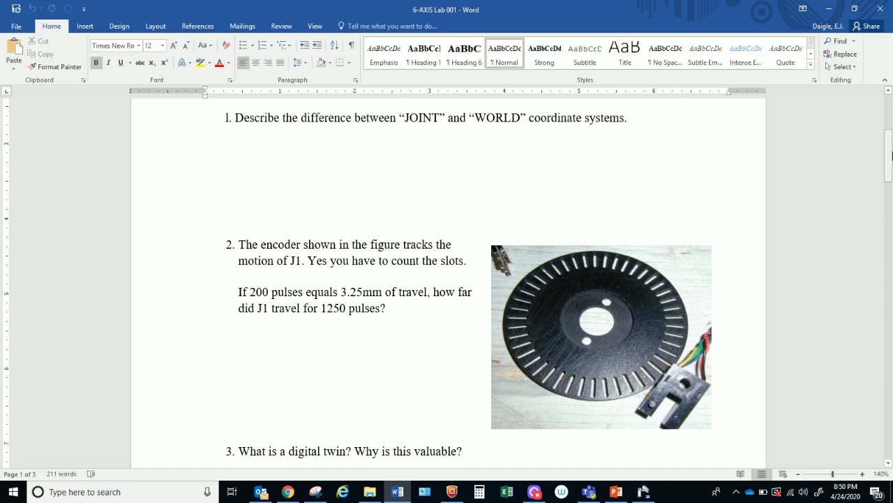
left_click_drag(891, 155, 890, 172)
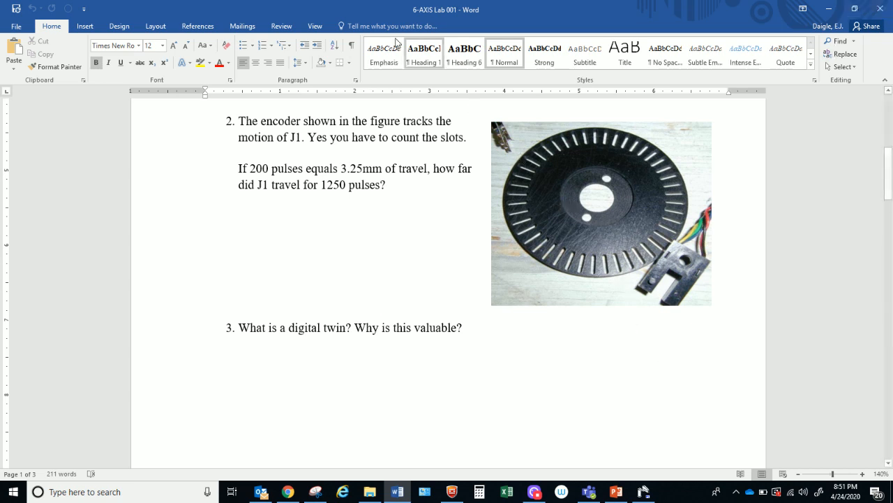
left_click_drag(311, 136, 481, 152)
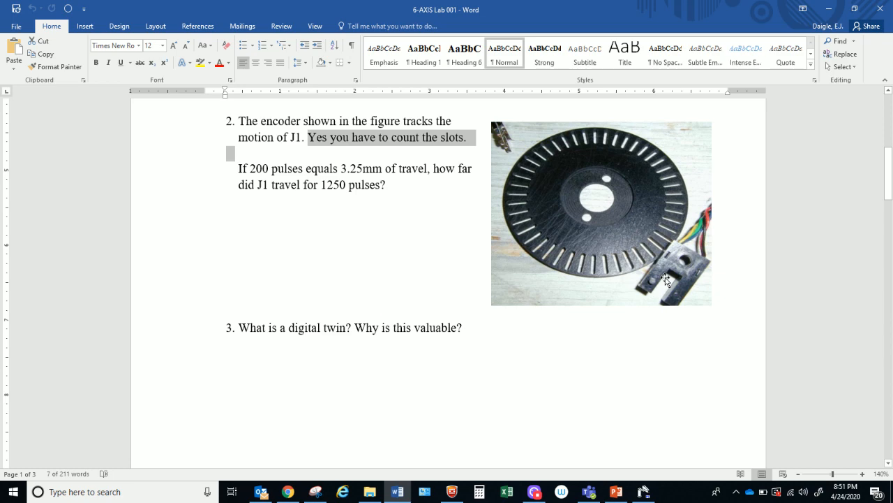
left_click_drag(889, 174, 888, 256)
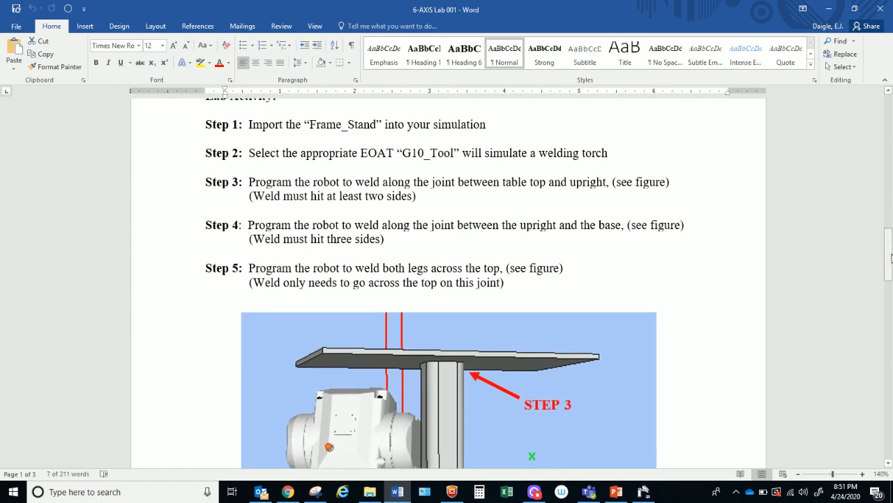